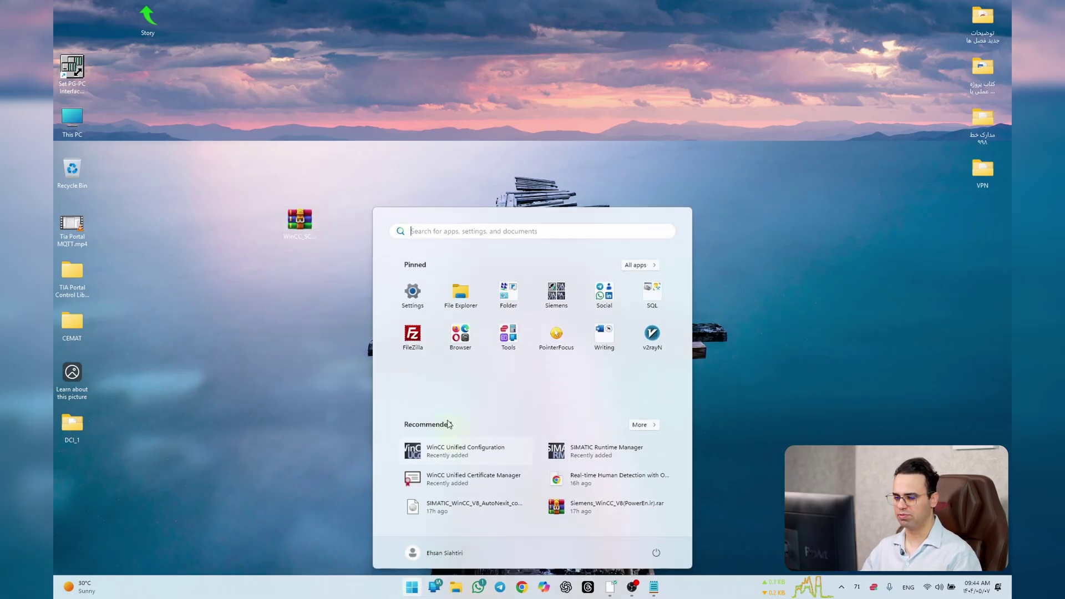
Step: Open the Virus & threat protection page of Windows Security from the Windows privacy and security settings
left_click(412, 297)
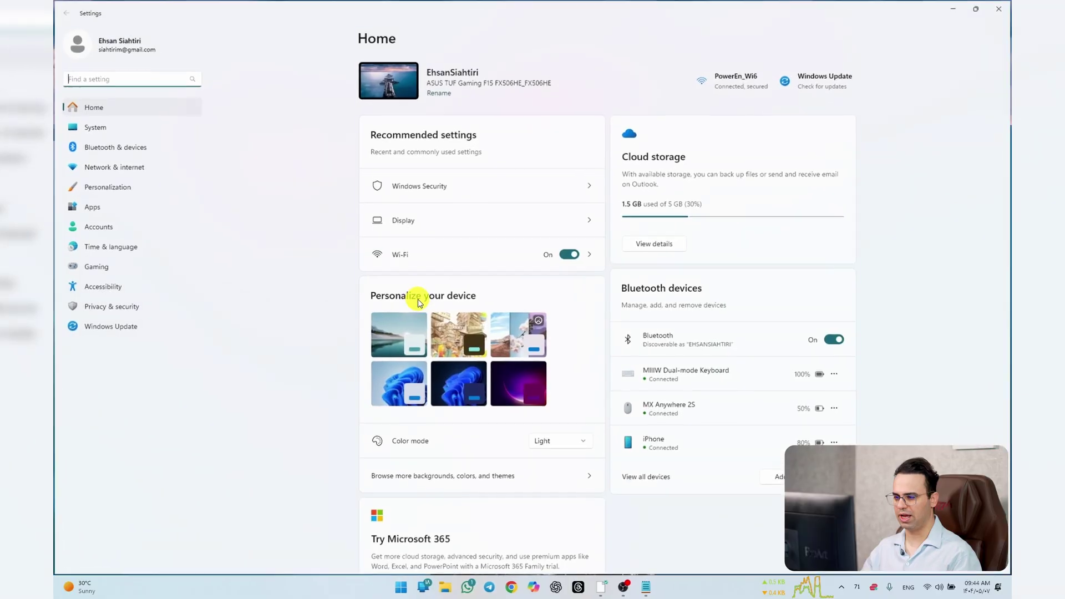
left_click(132, 307)
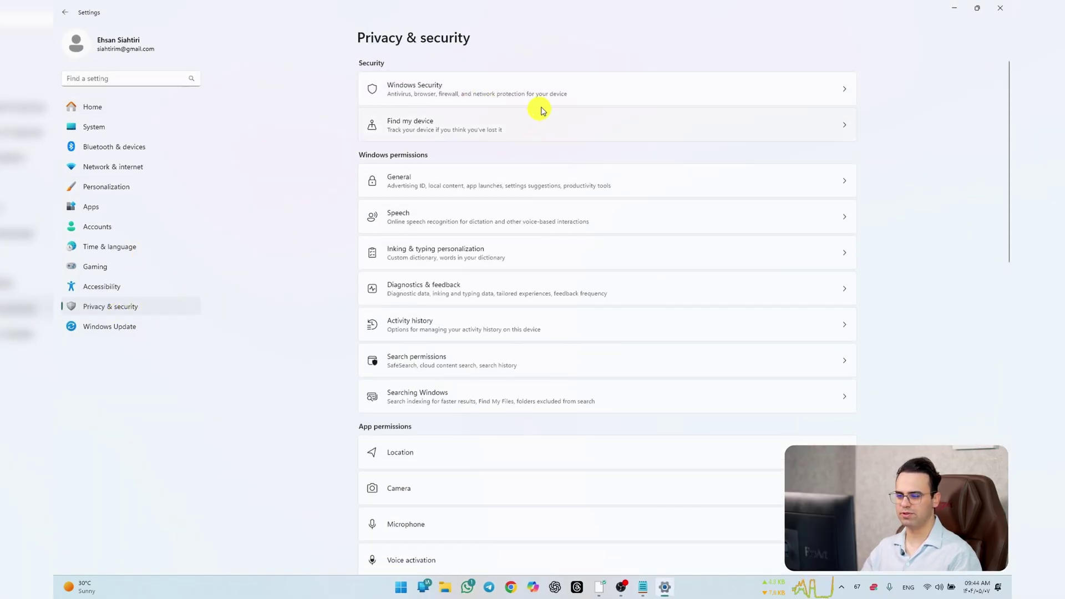
left_click(555, 97)
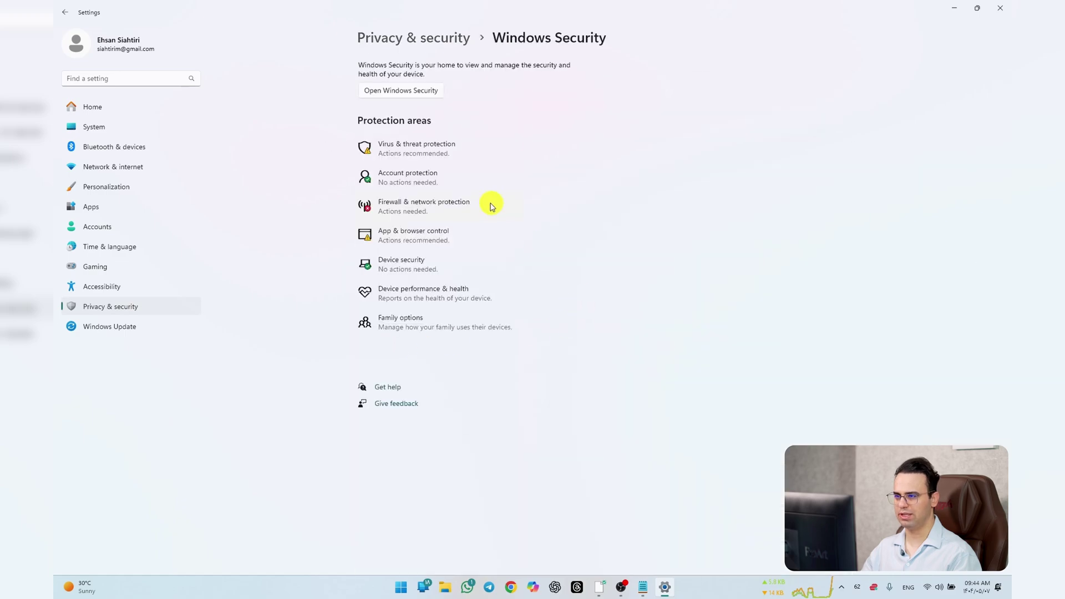
left_click(430, 145)
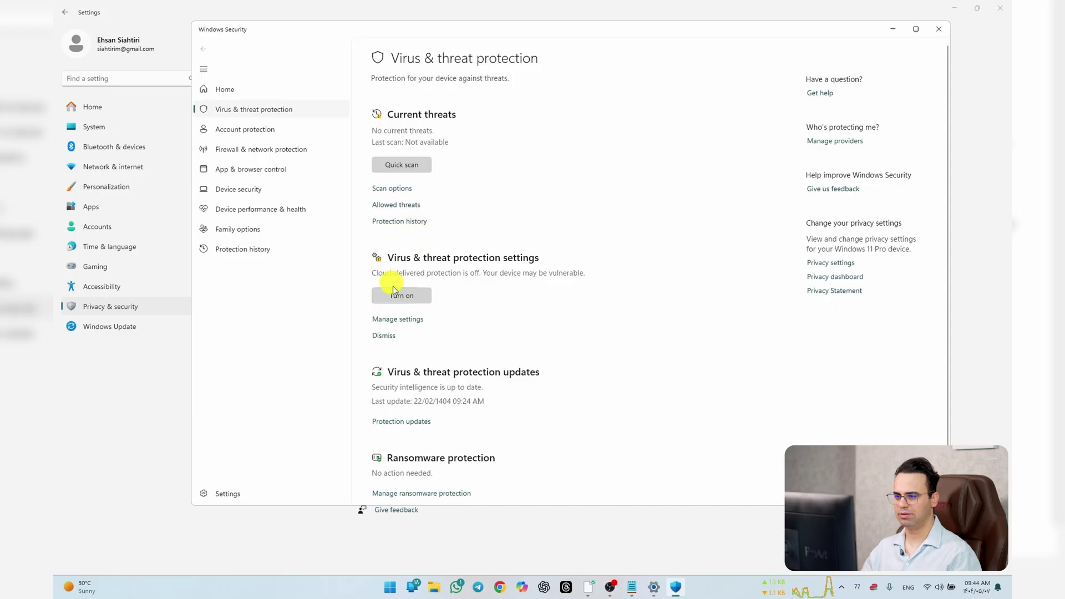
Step: Turn off real-time protection in the virus and threat protection settings, close Windows Security and minimize Settings
left_click(398, 320)
left_click(386, 182)
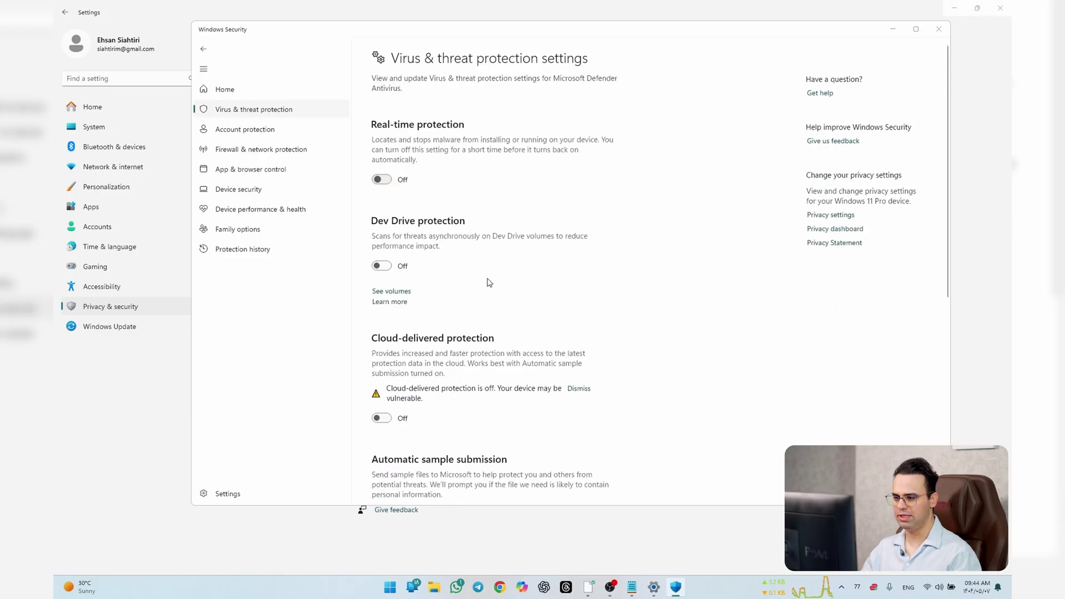
scroll(465, 374, "down", 7)
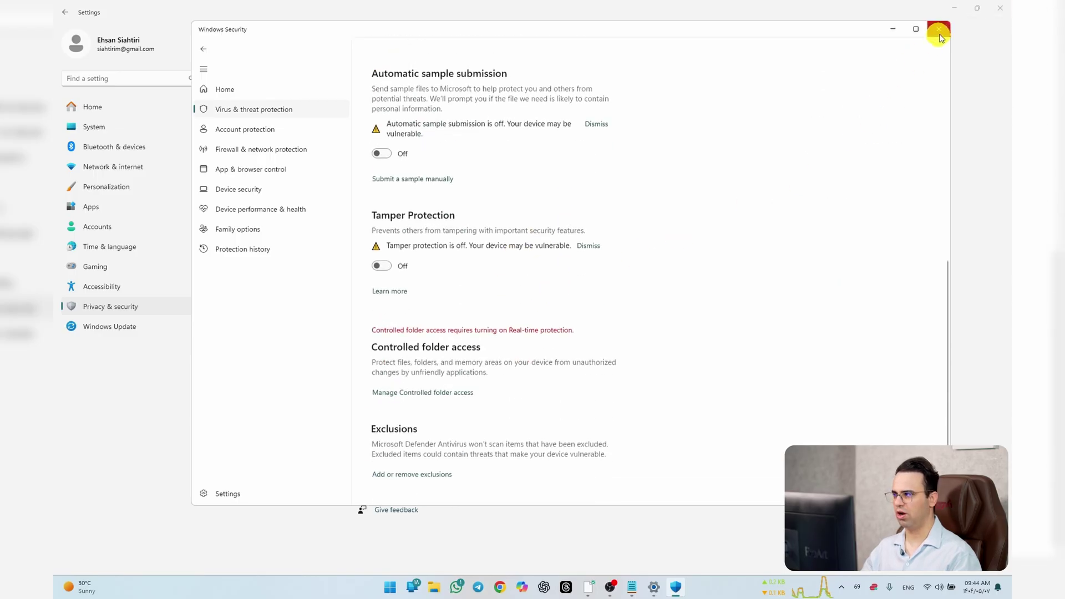
left_click(938, 31)
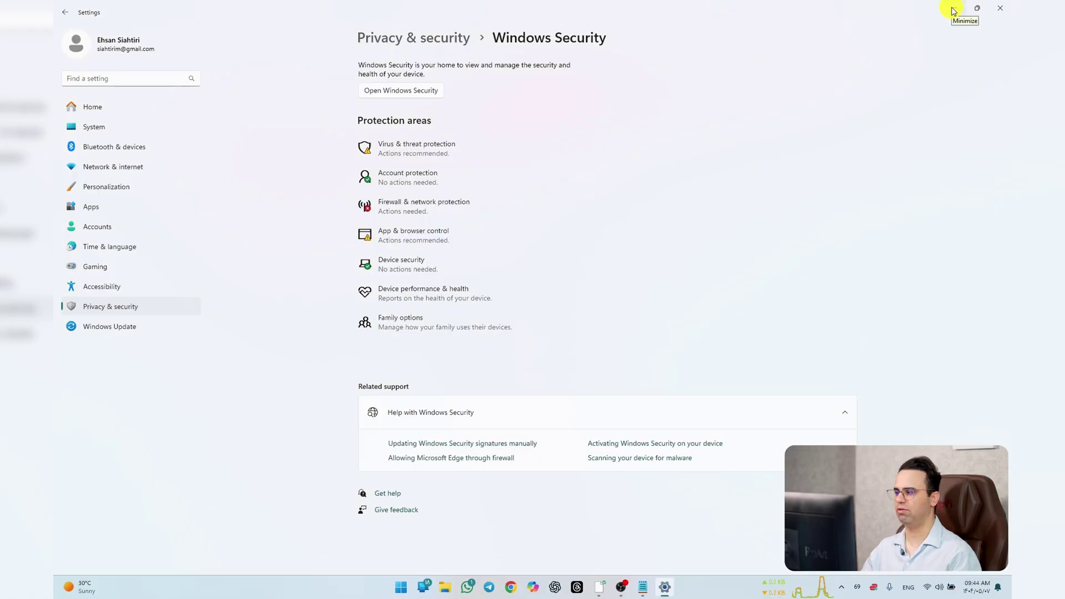
left_click(953, 9)
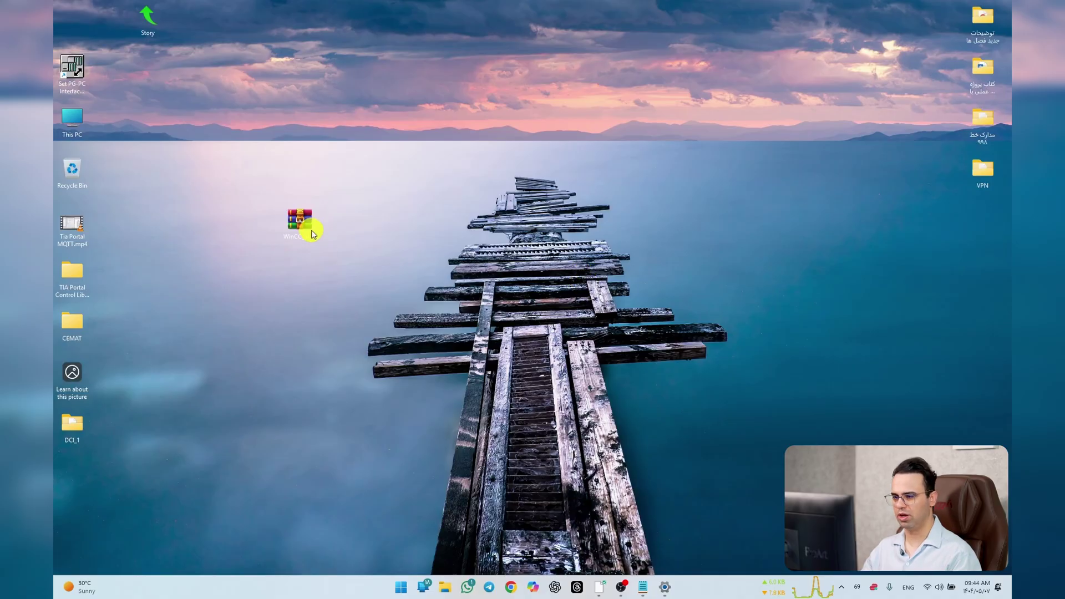
Step: Extract the WinCC SCADA V8 archive on the desktop into its own folder with WinRAR, entering the archive password
left_click_drag(309, 228, 337, 228)
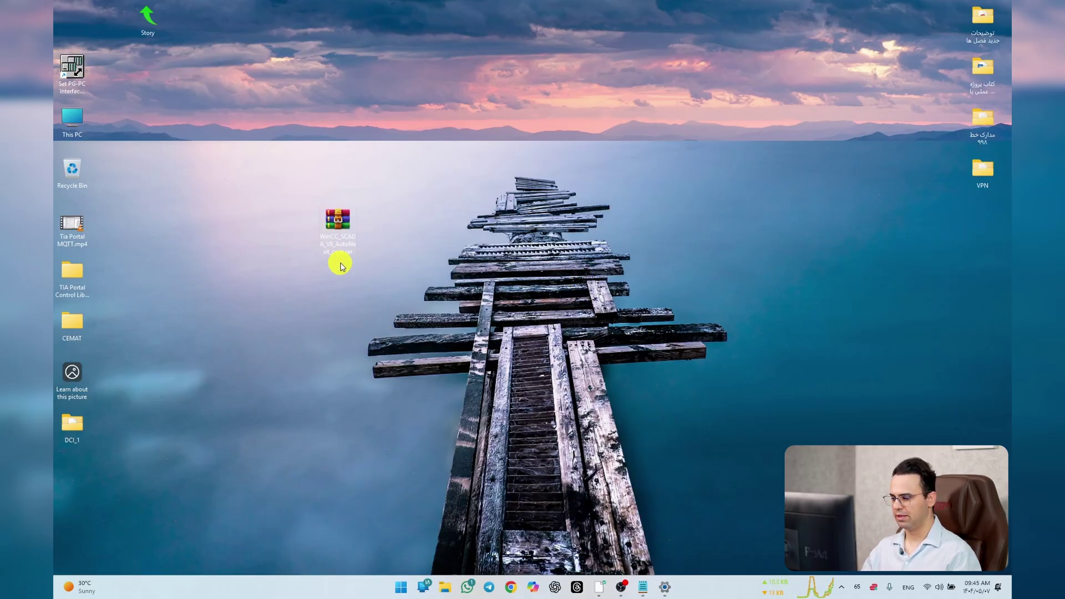
right_click(342, 235)
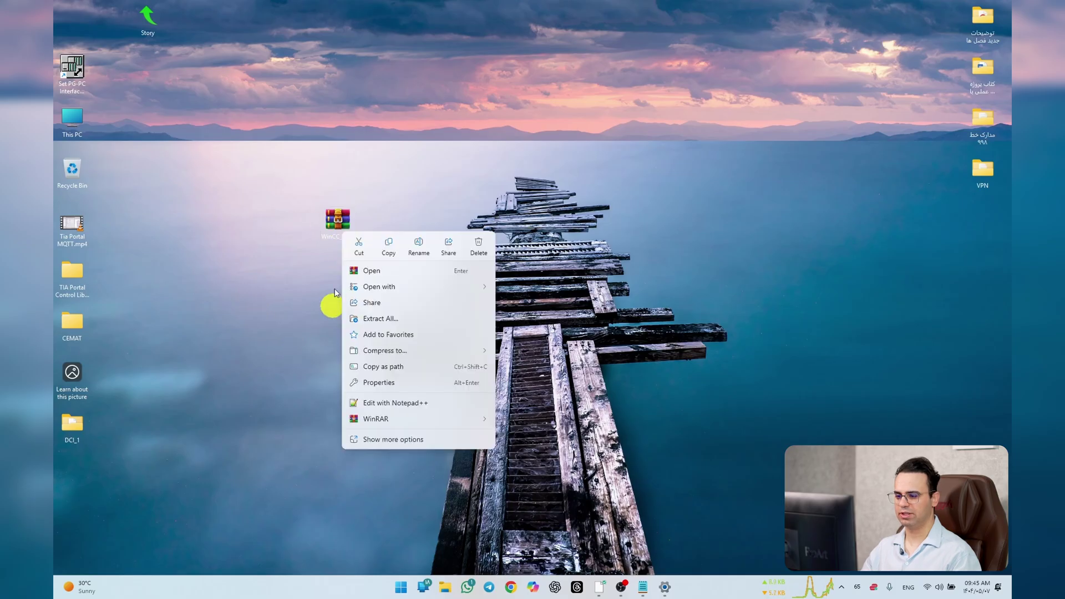
mouse_move(467, 423)
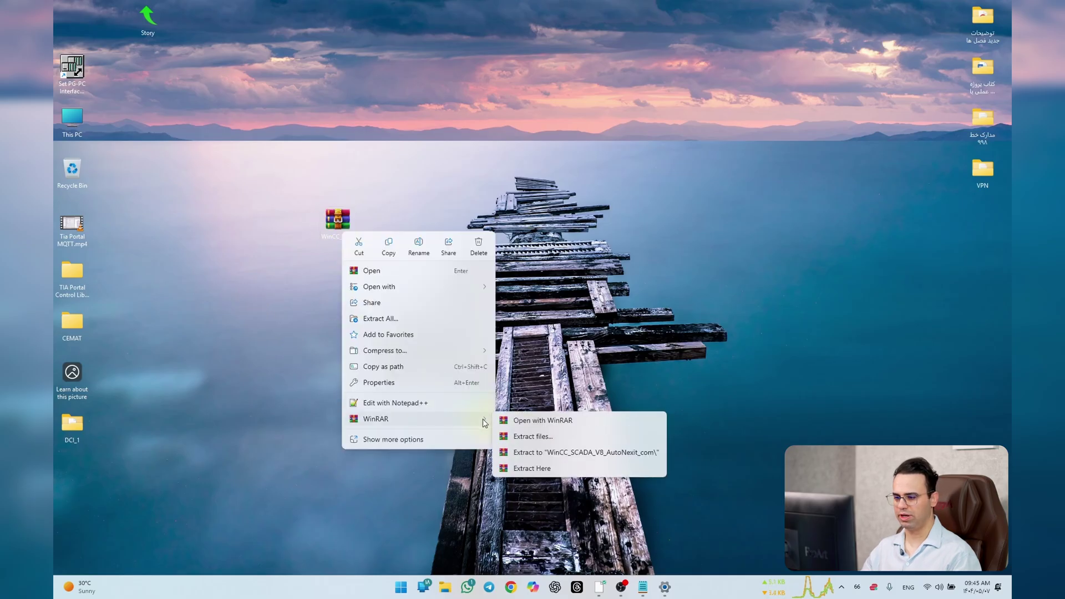
left_click(573, 435)
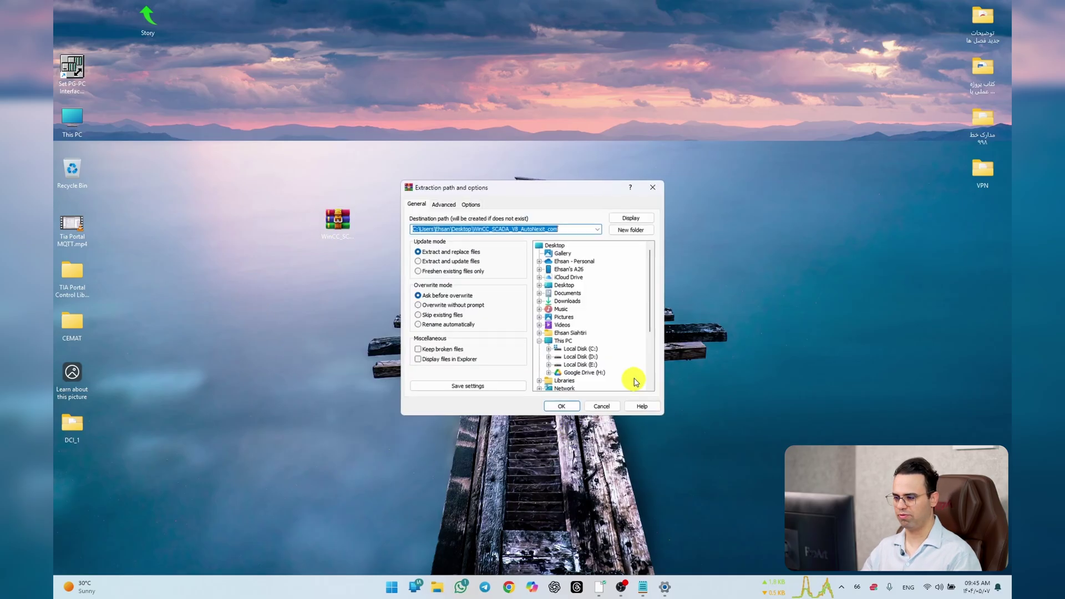
left_click(557, 408)
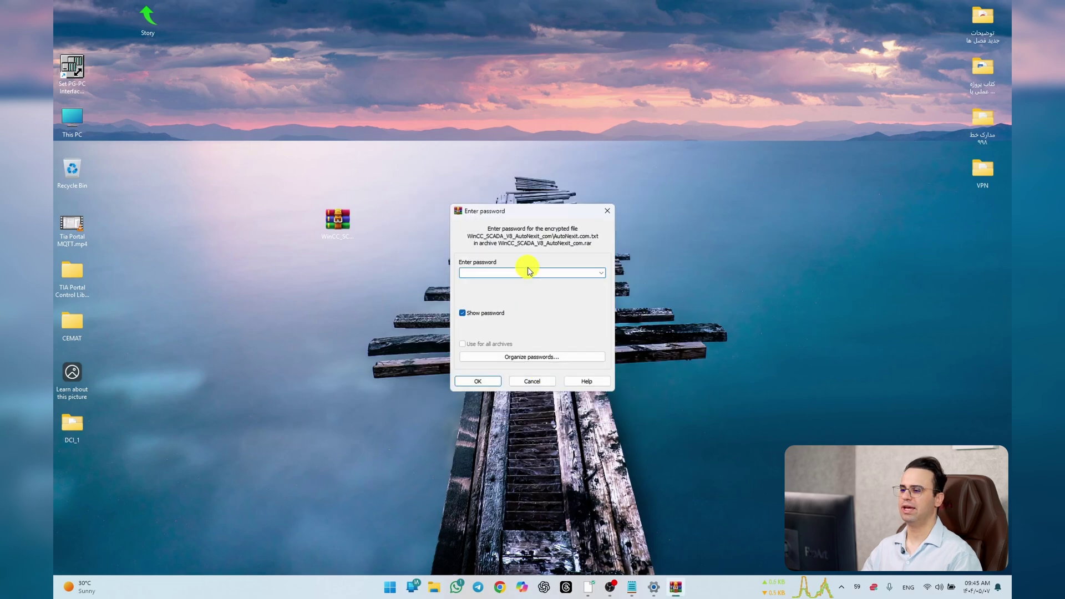
type("autonexit.com")
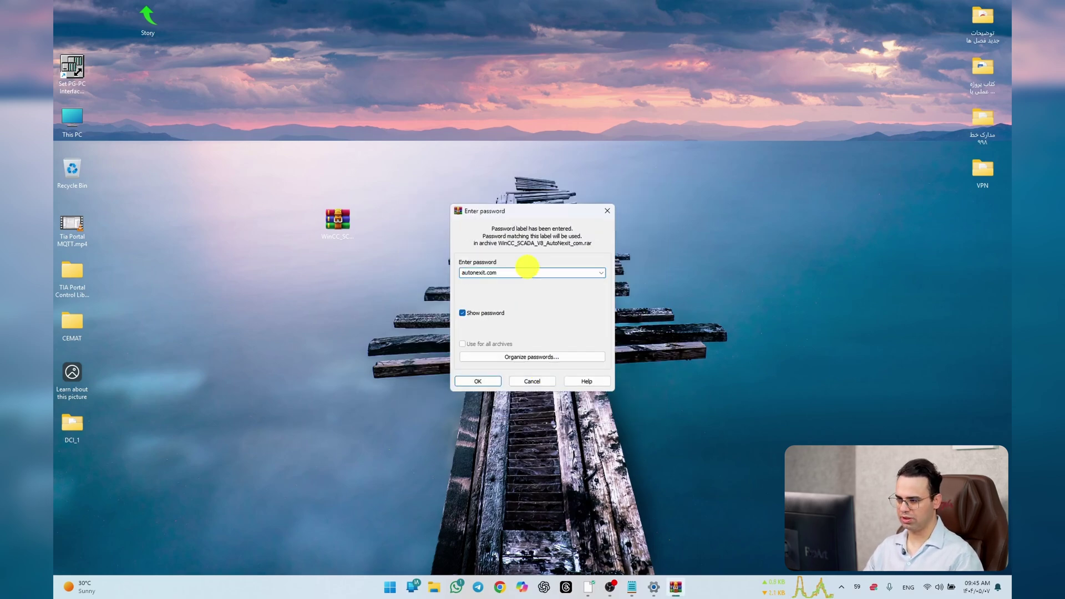
left_click(468, 384)
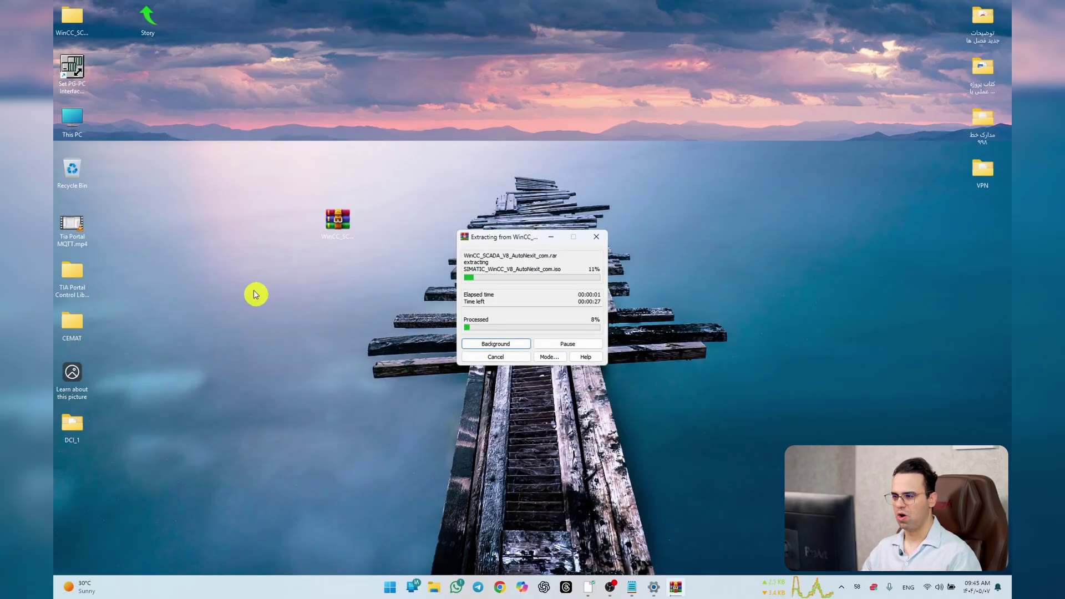
Step: Place the extracted folder beside the archive on the desktop and open its inner WinCC SCADA V8 folder
left_click_drag(74, 31, 397, 224)
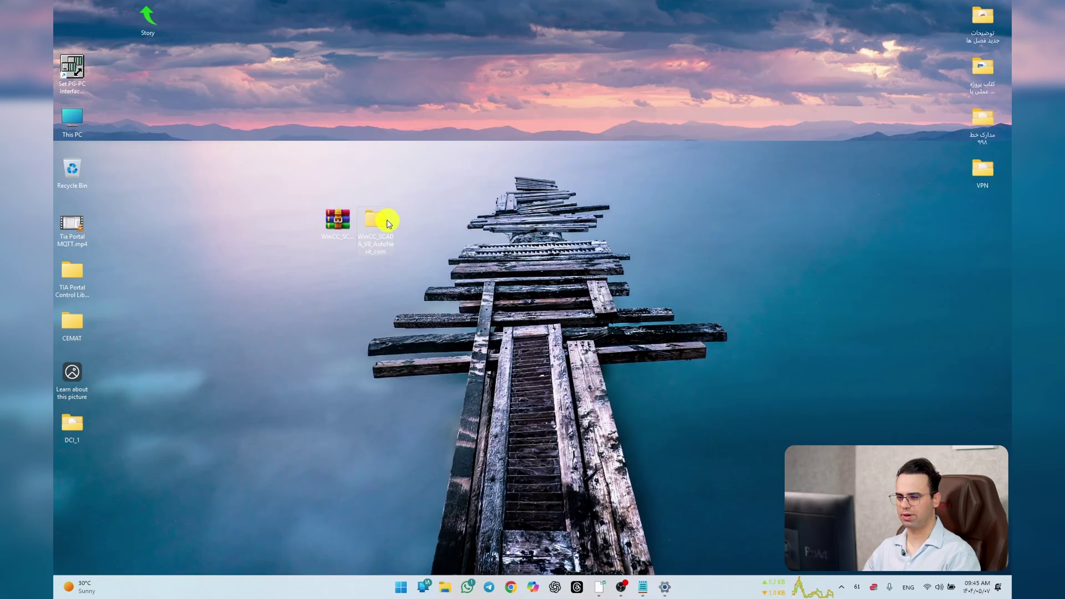
double_click(376, 229)
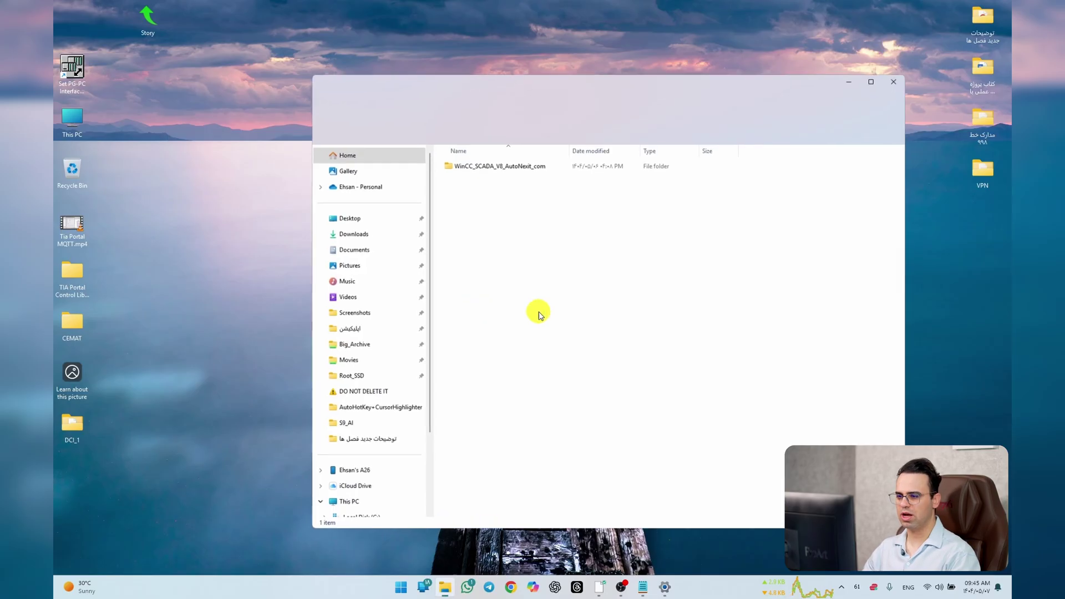
double_click(534, 168)
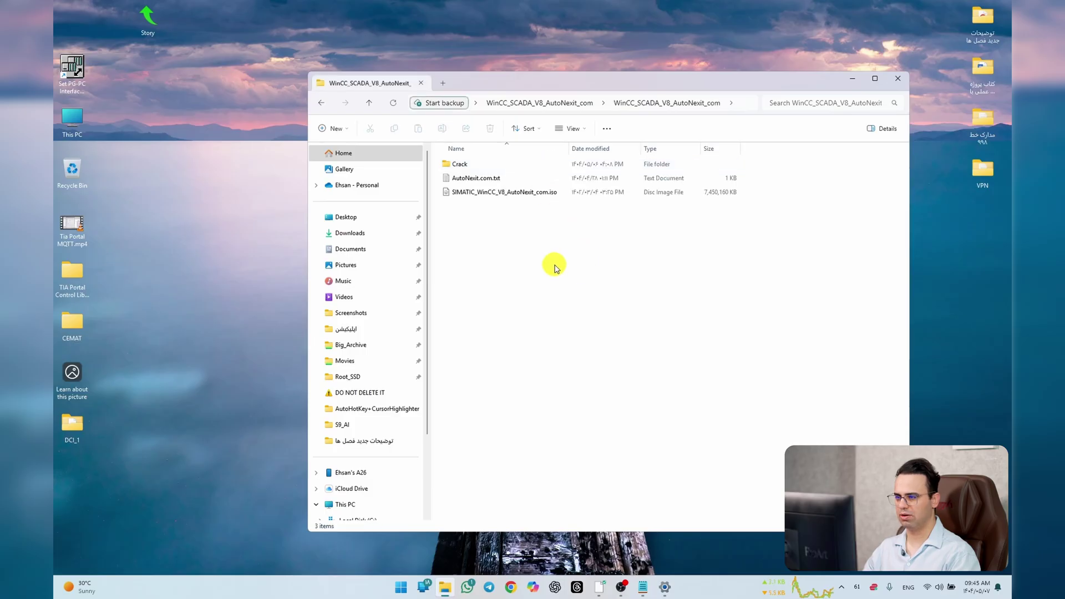
Step: Mount the SIMATIC WinCC V8 disc image from the extracted folder
left_click(527, 194)
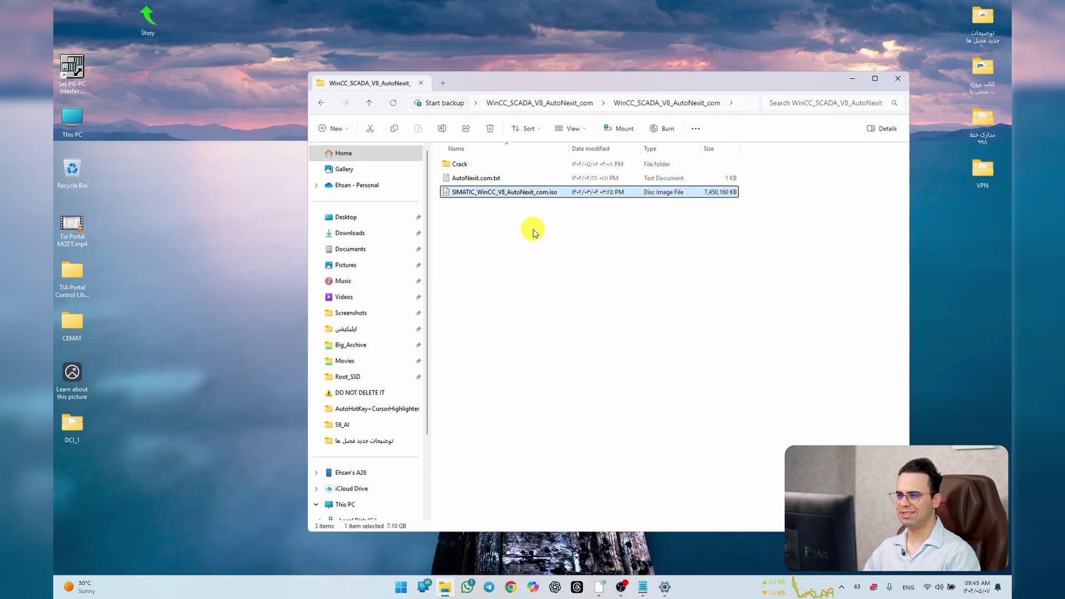
left_click_drag(533, 91, 490, 115)
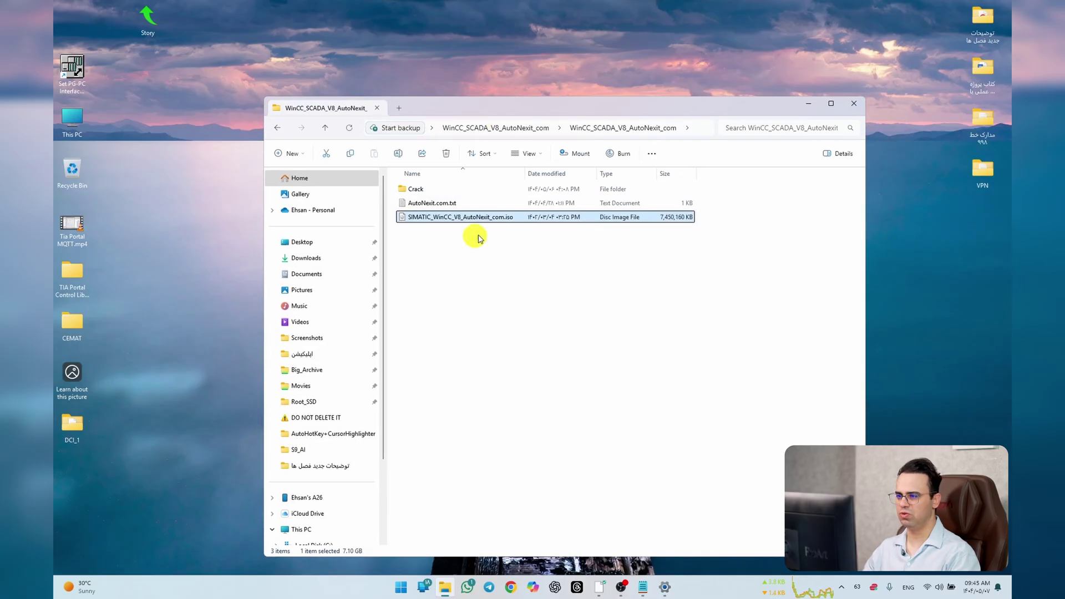
right_click(474, 220)
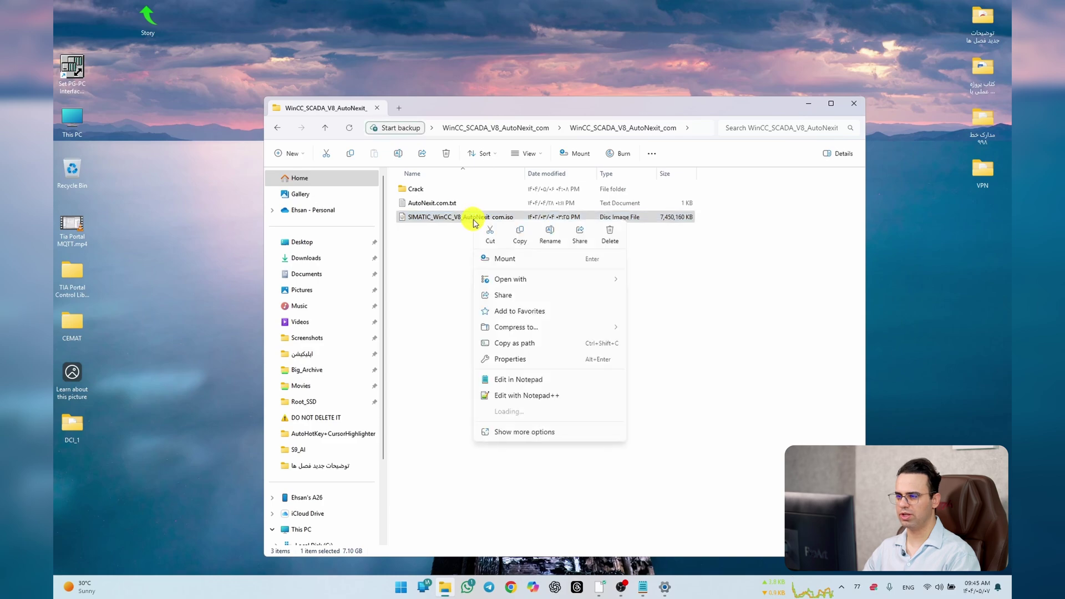
left_click(530, 261)
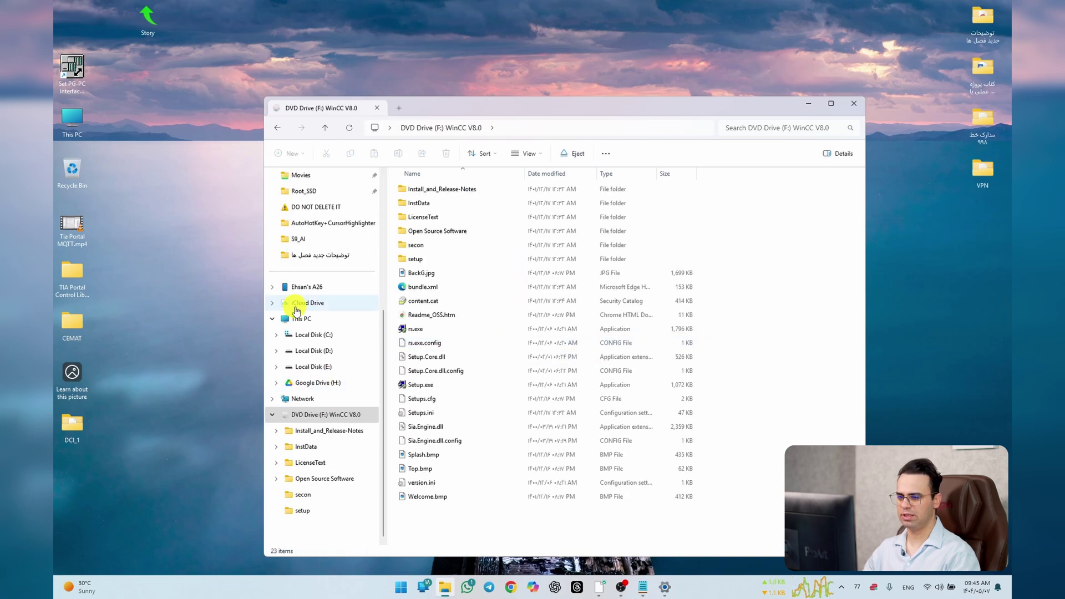
Step: Launch Setup.exe from the mounted WinCC V8.0 DVD drive and minimize the file window
left_click(298, 319)
left_click(605, 232)
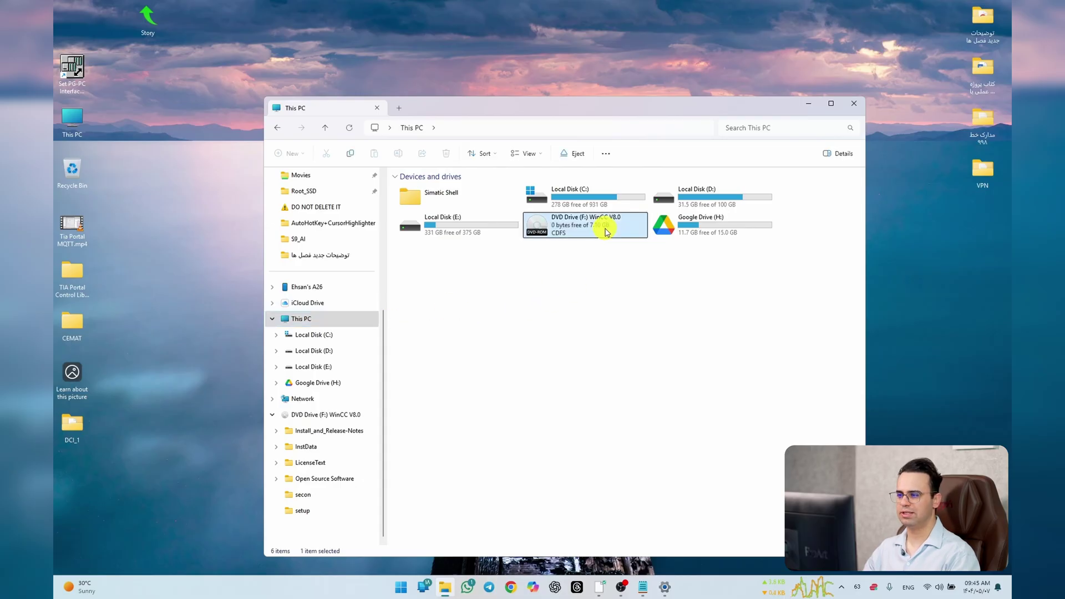
double_click(606, 232)
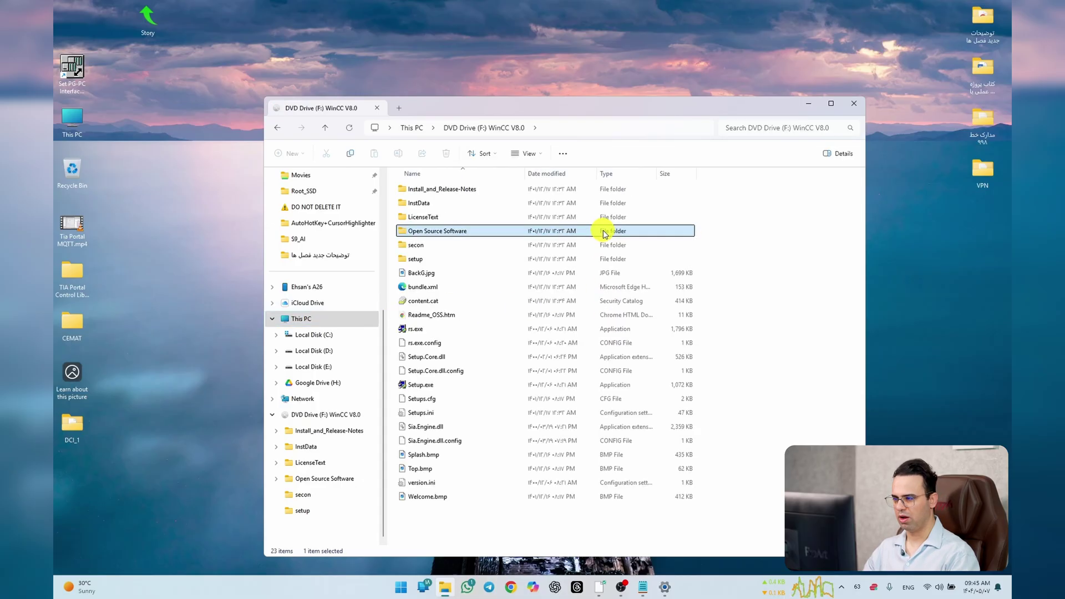
left_click(432, 385)
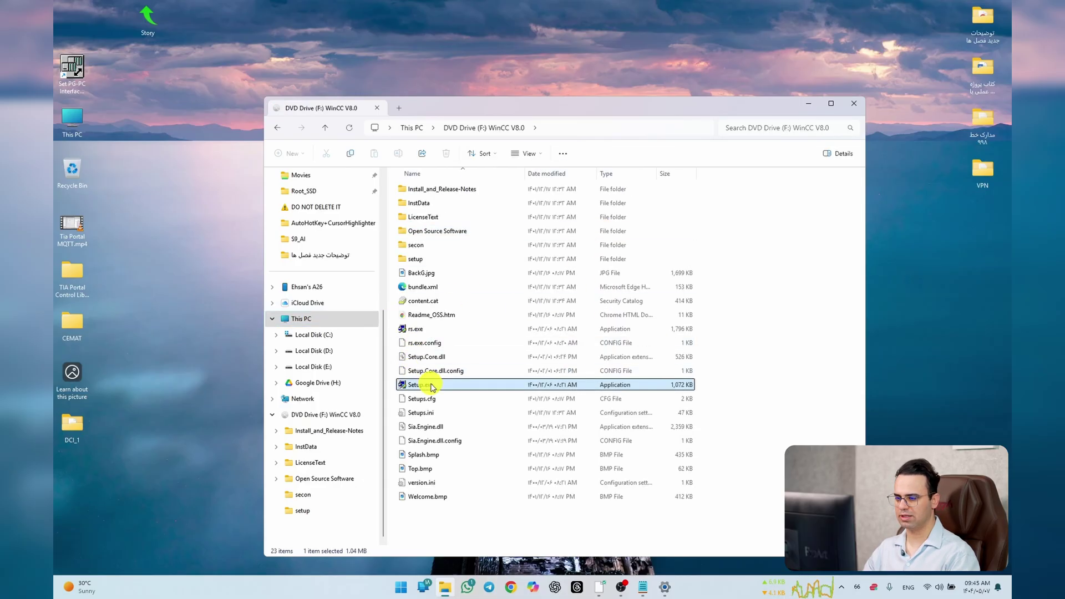
right_click(433, 385)
left_click(469, 237)
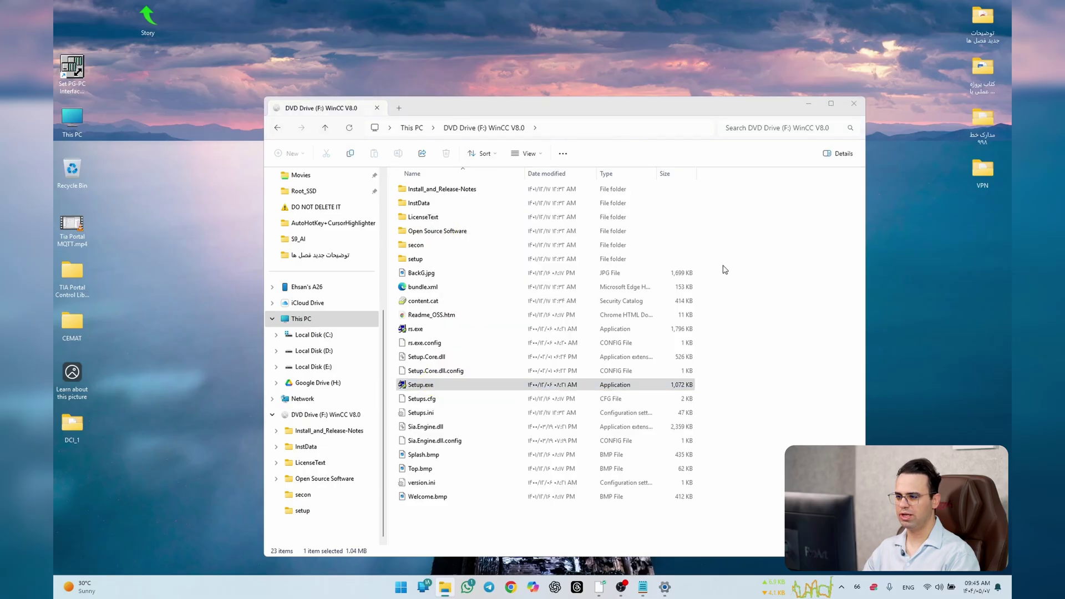
left_click(808, 108)
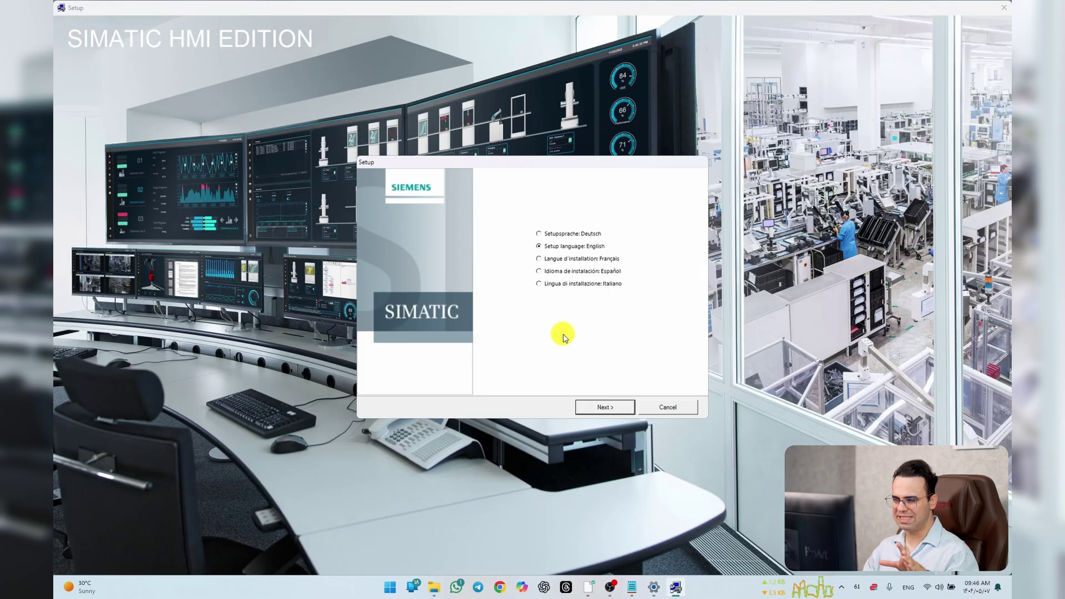
Step: Continue setup with English as the setup language and accept the license agreement conditions
left_click(611, 407)
left_click(611, 407)
left_click(611, 408)
left_click(402, 375)
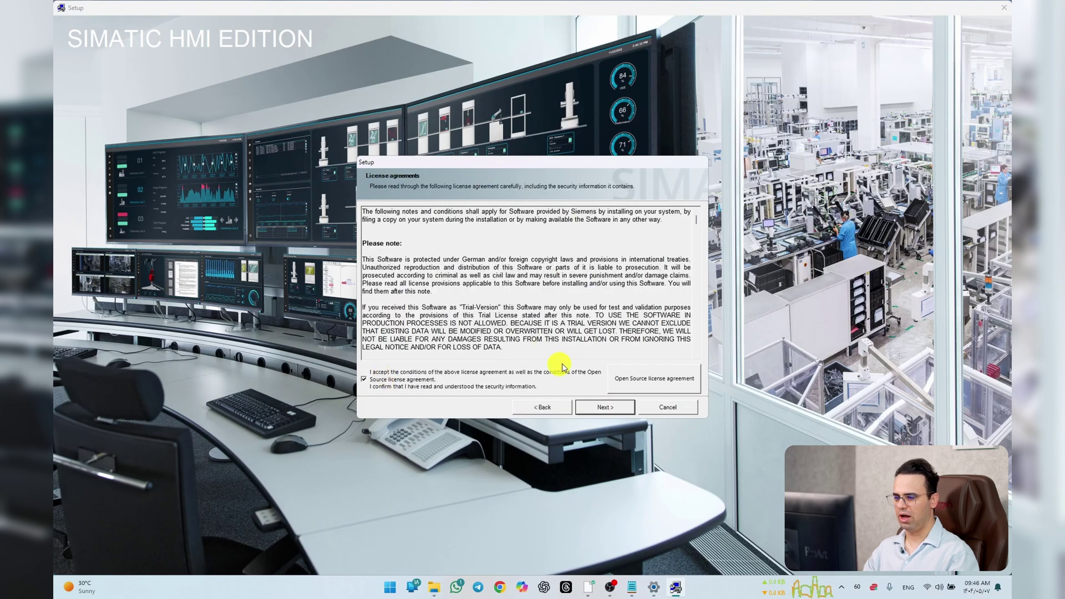
left_click(605, 409)
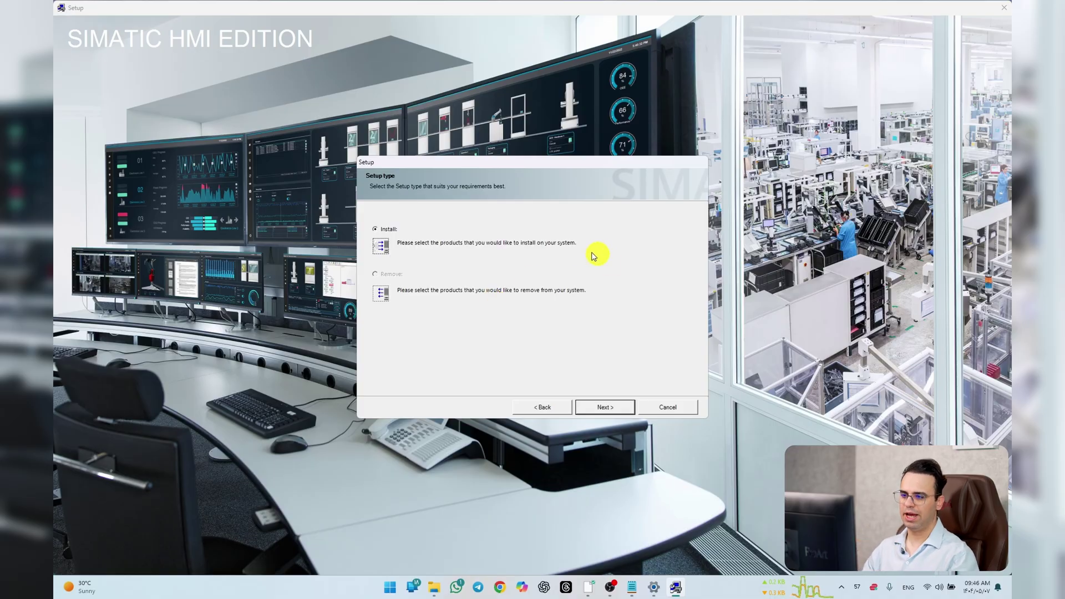
Step: Proceed with the Install setup type as an English-only package installation into C:\Program Files (x86)\
left_click(614, 410)
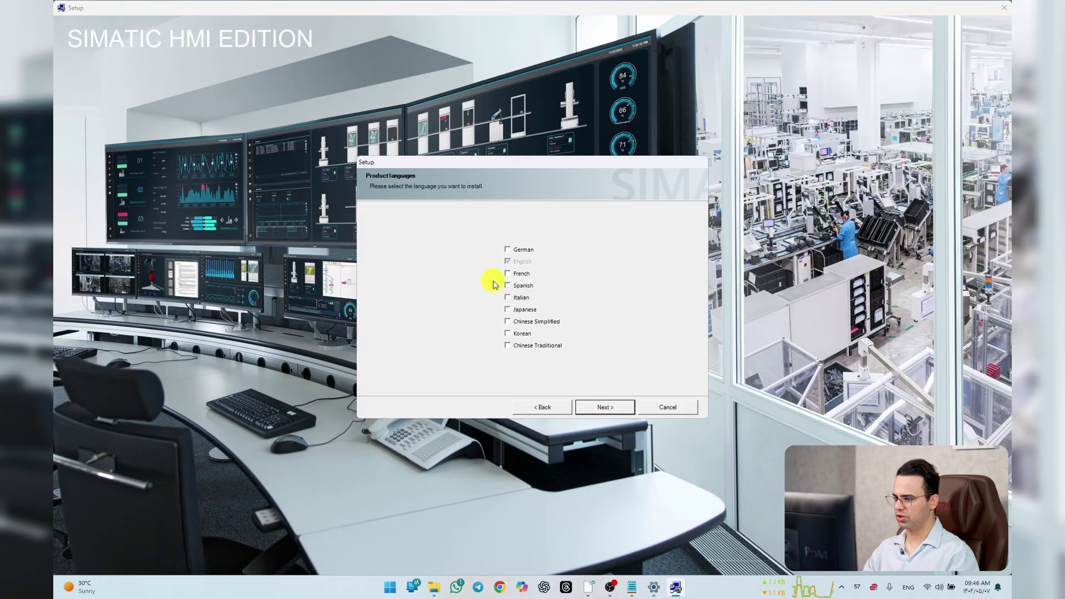
left_click(604, 407)
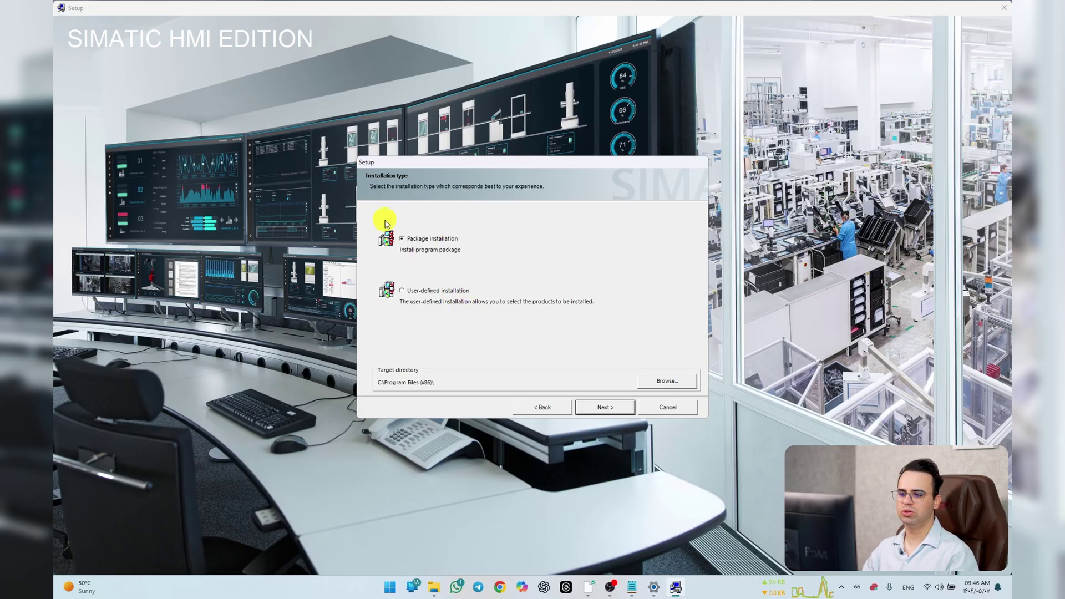
left_click(610, 410)
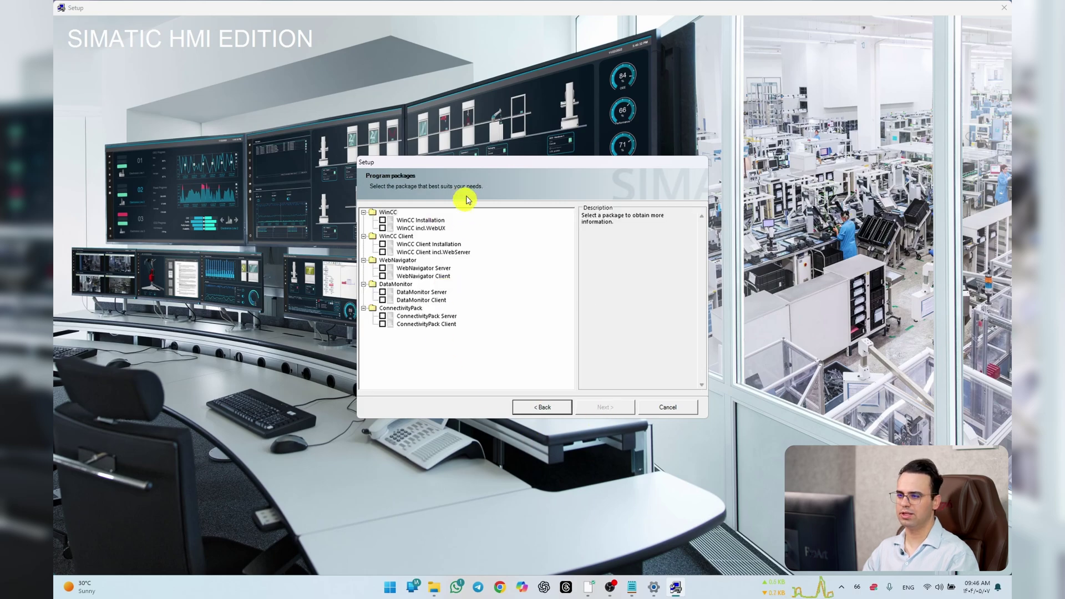
Step: Select the WinCC Installation and WebNavigator, DataMonitor and ConnectivityPack Server packages, then try adding WinCC Client Installation
left_click_drag(475, 172, 476, 203)
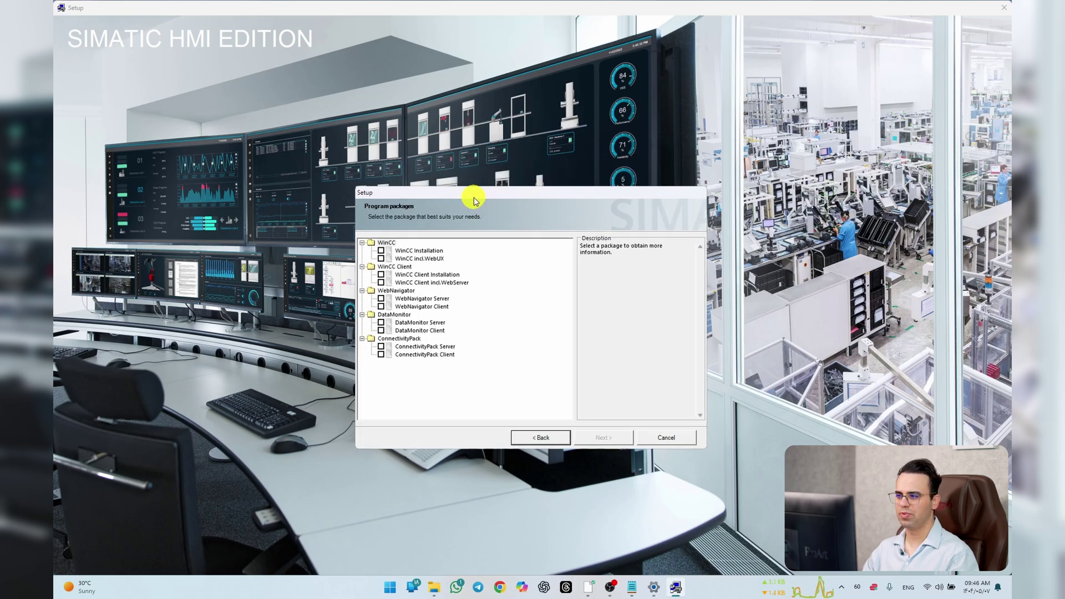
left_click(381, 251)
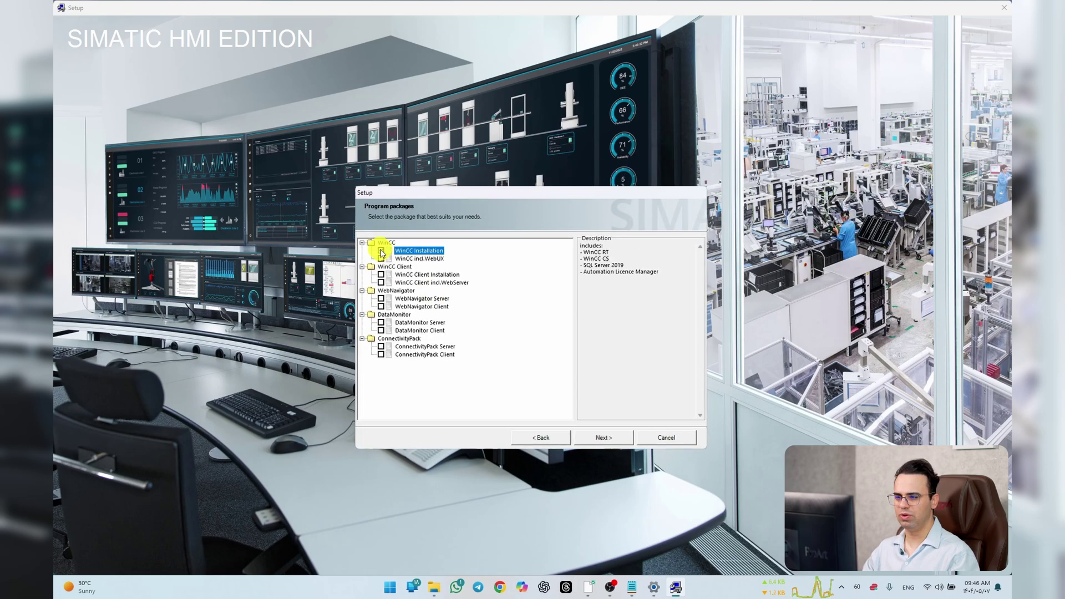
left_click(381, 299)
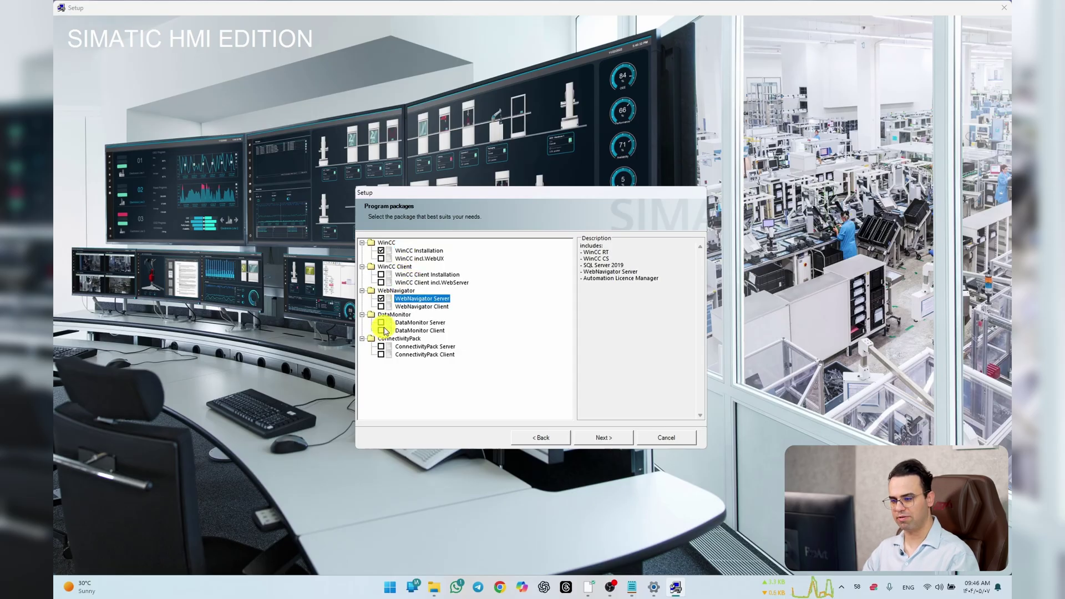
left_click(382, 323)
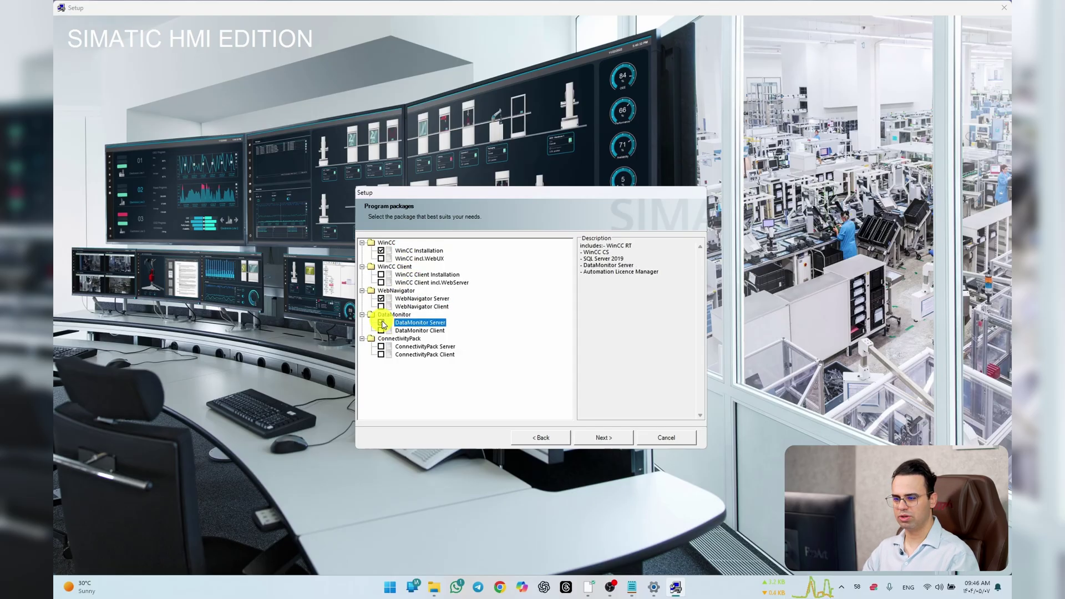
left_click(381, 347)
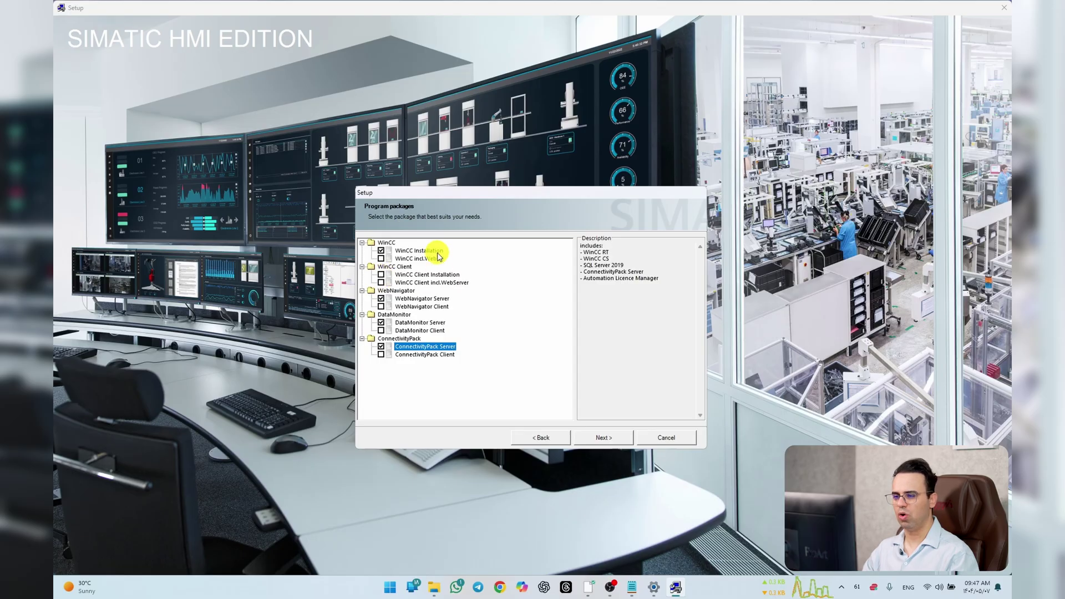
left_click(381, 275)
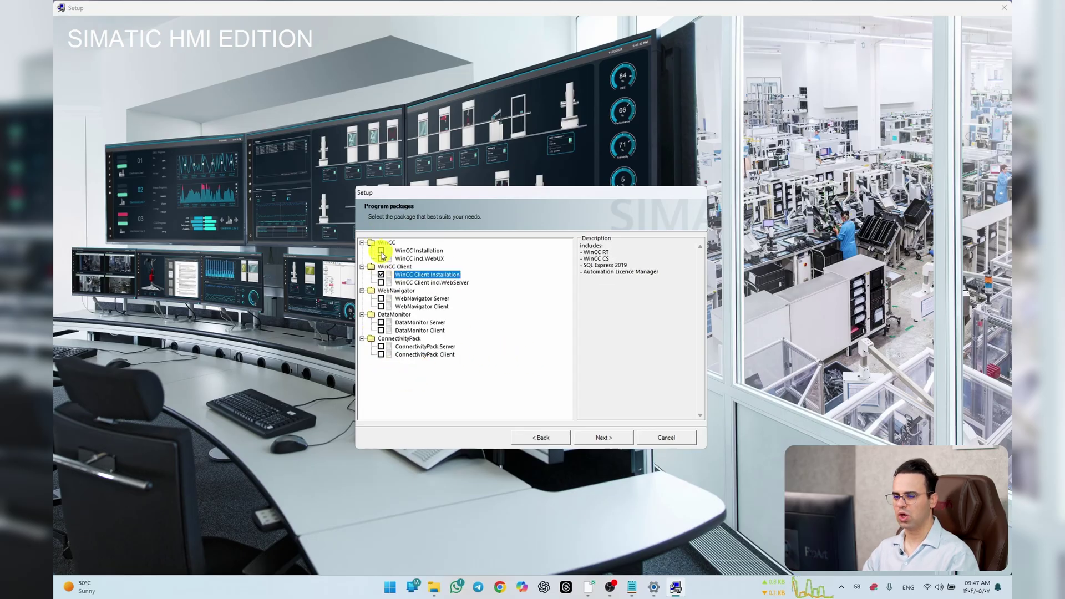
Step: Choose the WinCC Installation, WebNavigator Server, DataMonitor Server and ConnectivityPack Server packages and continue the setup
left_click(381, 252)
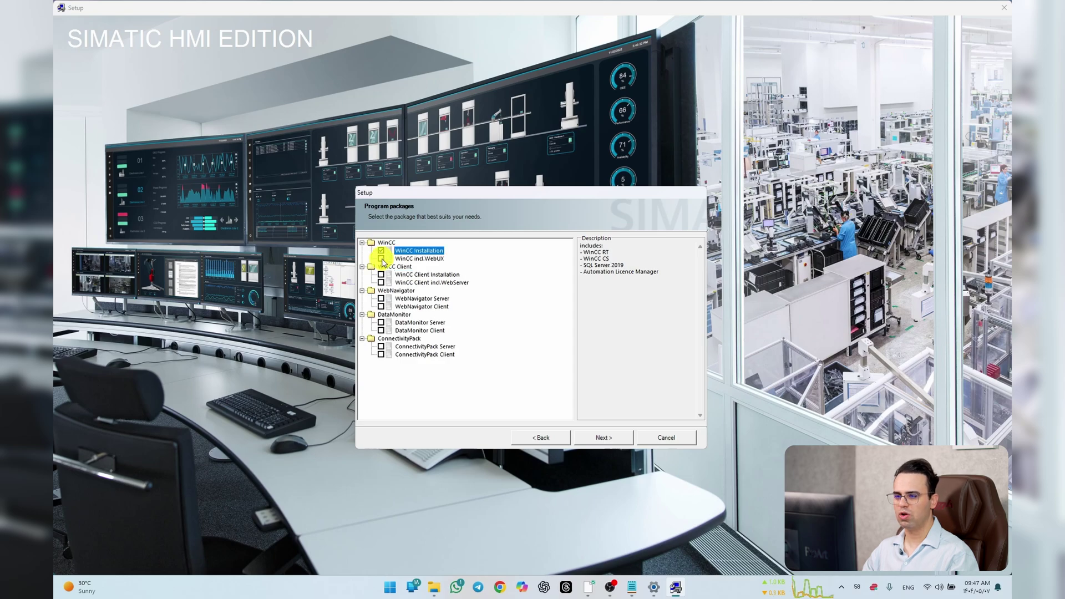
left_click(382, 259)
left_click(381, 251)
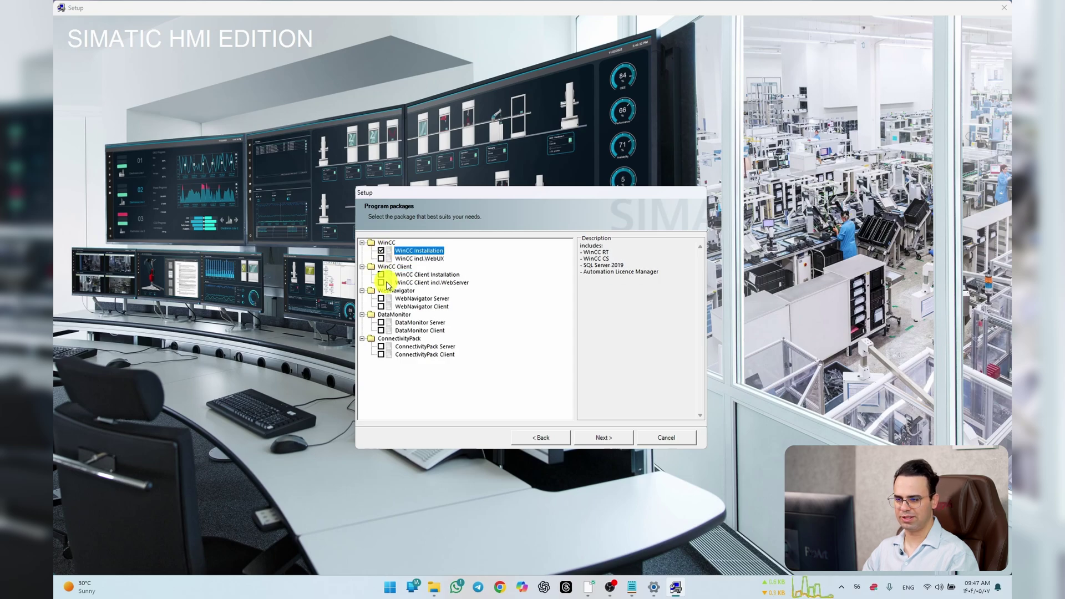
left_click(381, 298)
left_click(381, 323)
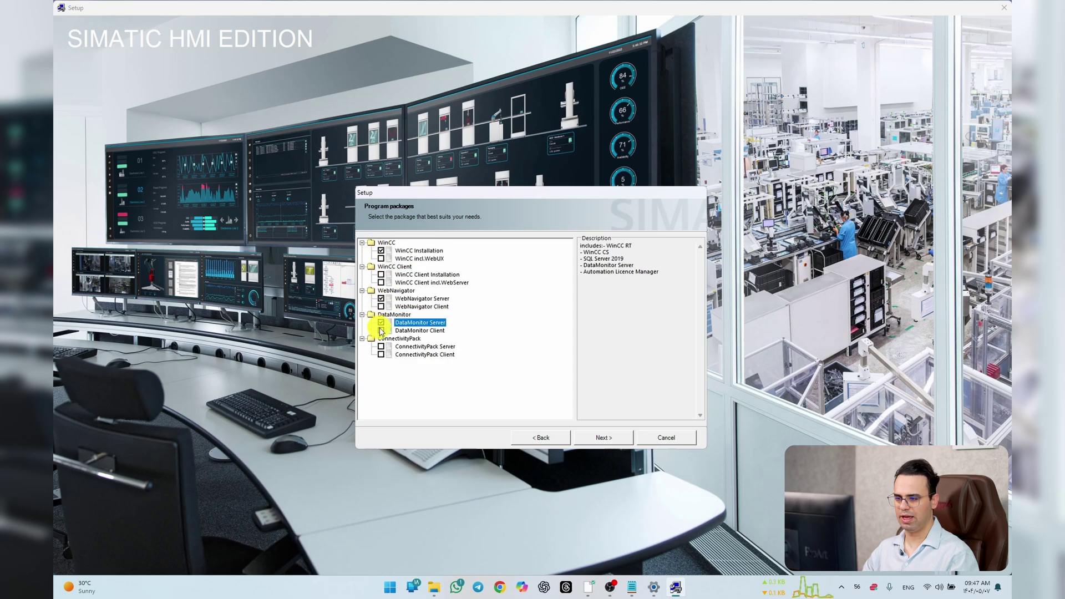
left_click(381, 347)
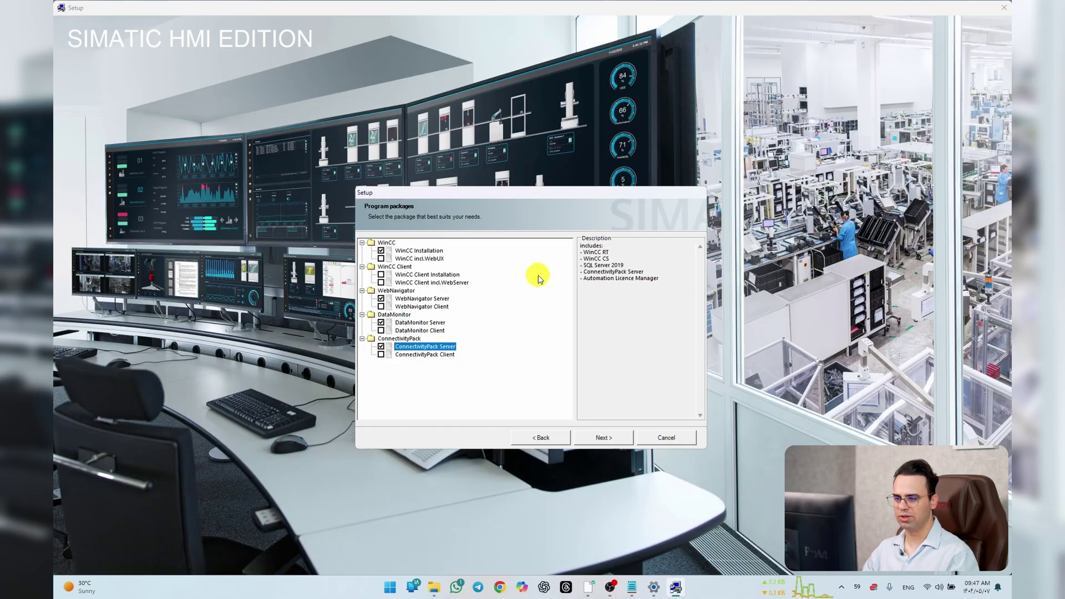
left_click(599, 438)
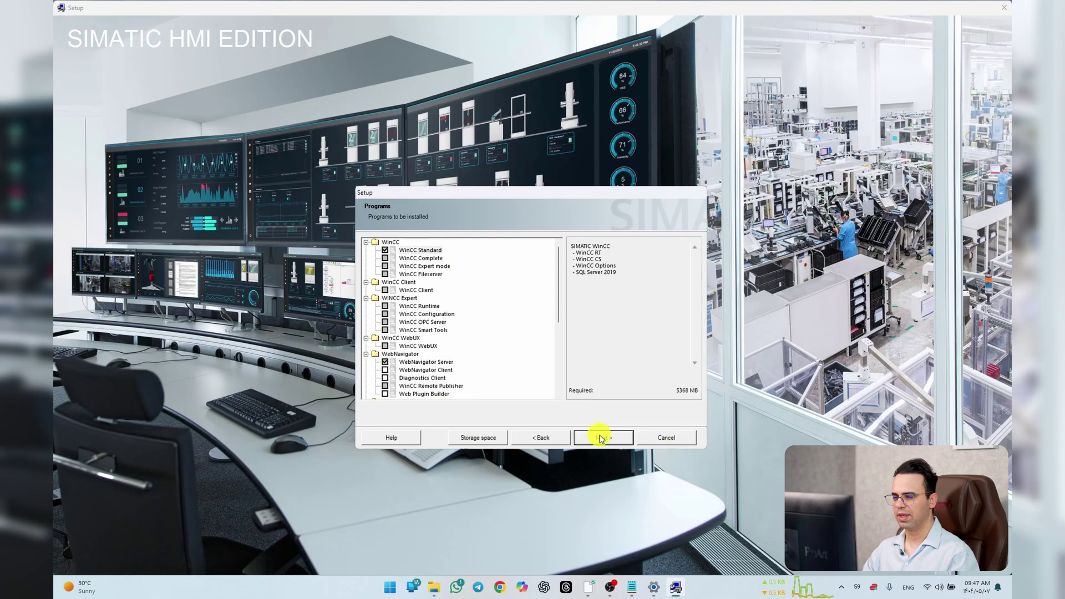
Step: Keep the proposed program list, accept the change to the system settings and start the installation
mouse_move(560, 281)
left_mouse_down()
mouse_move(571, 351)
mouse_move(564, 285)
left_mouse_up()
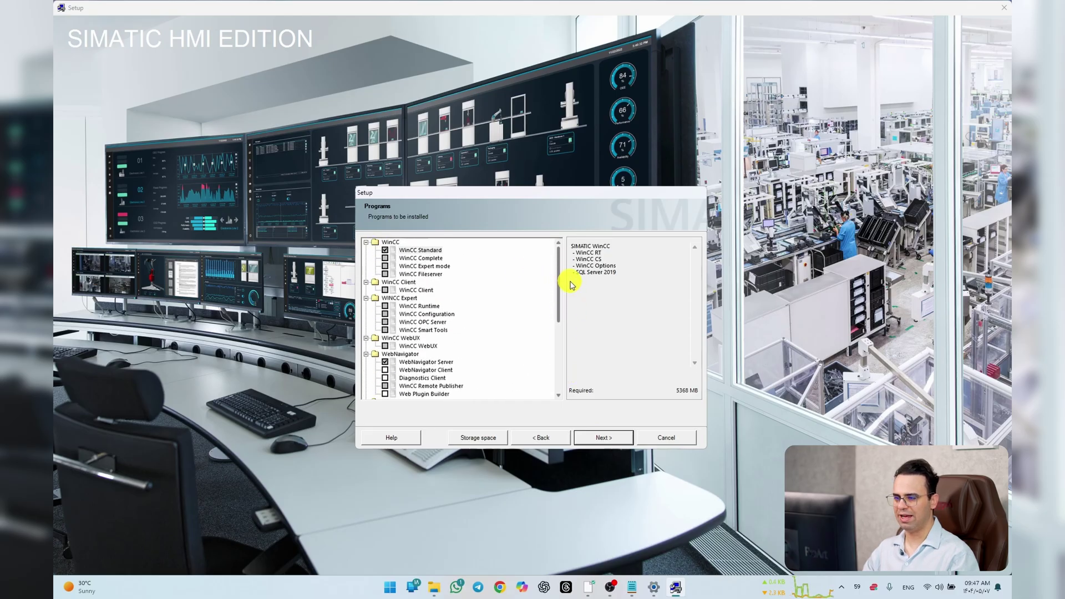
left_click(613, 438)
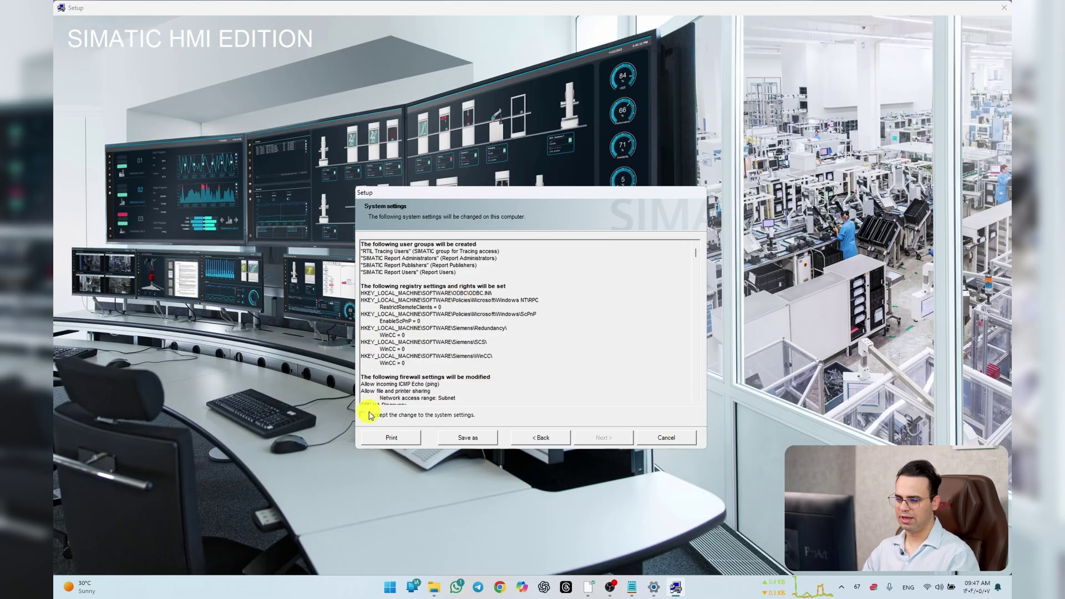
left_click(613, 438)
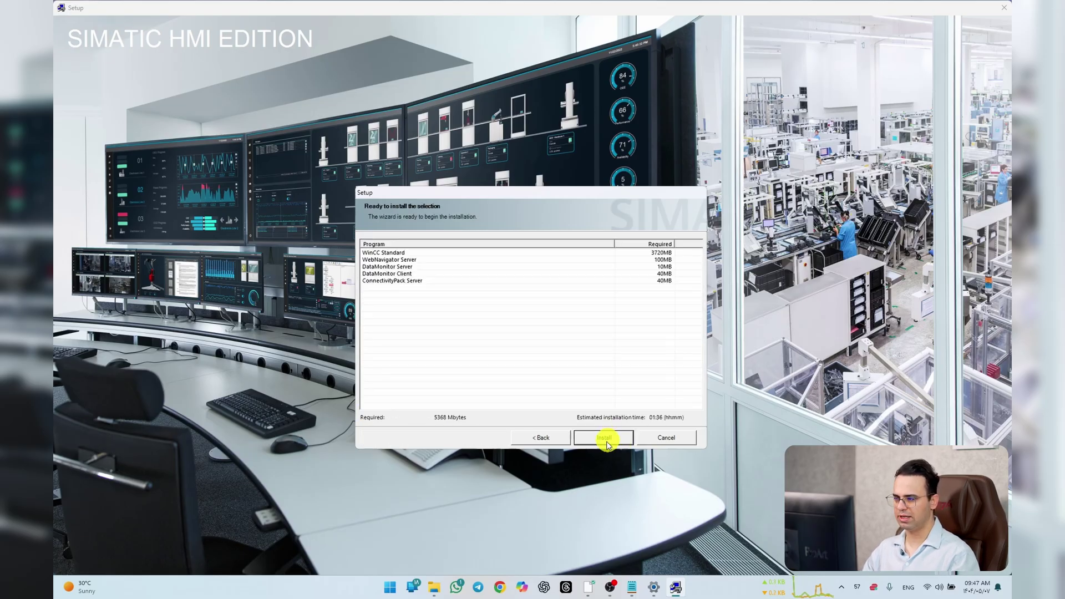
left_click(610, 439)
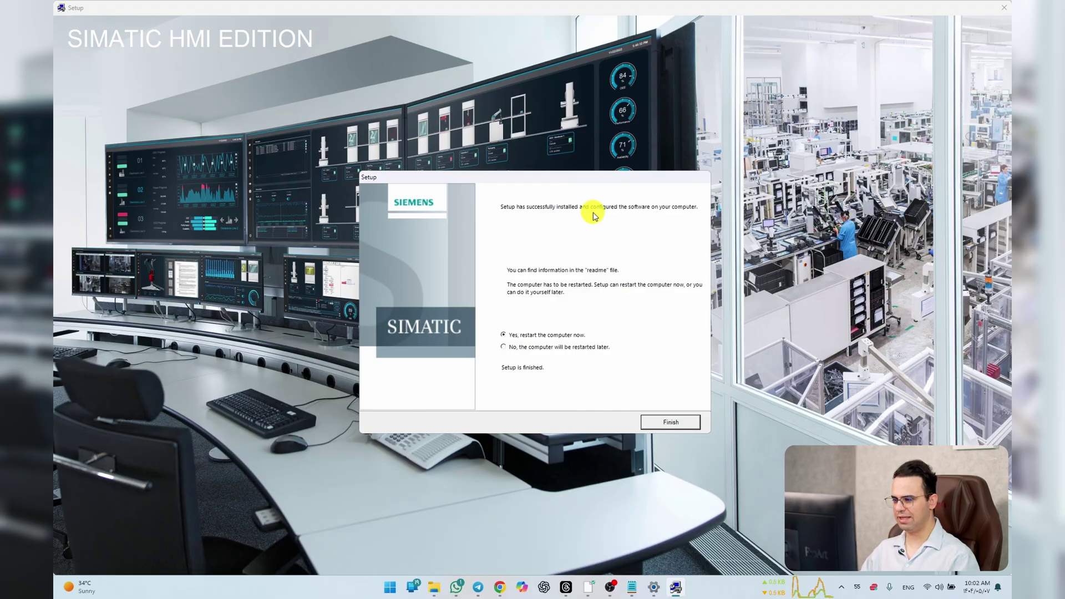
Step: Finish the setup with an immediate computer restart and cancel the website creation in WinCC Web Configurator
left_click_drag(586, 177, 560, 161)
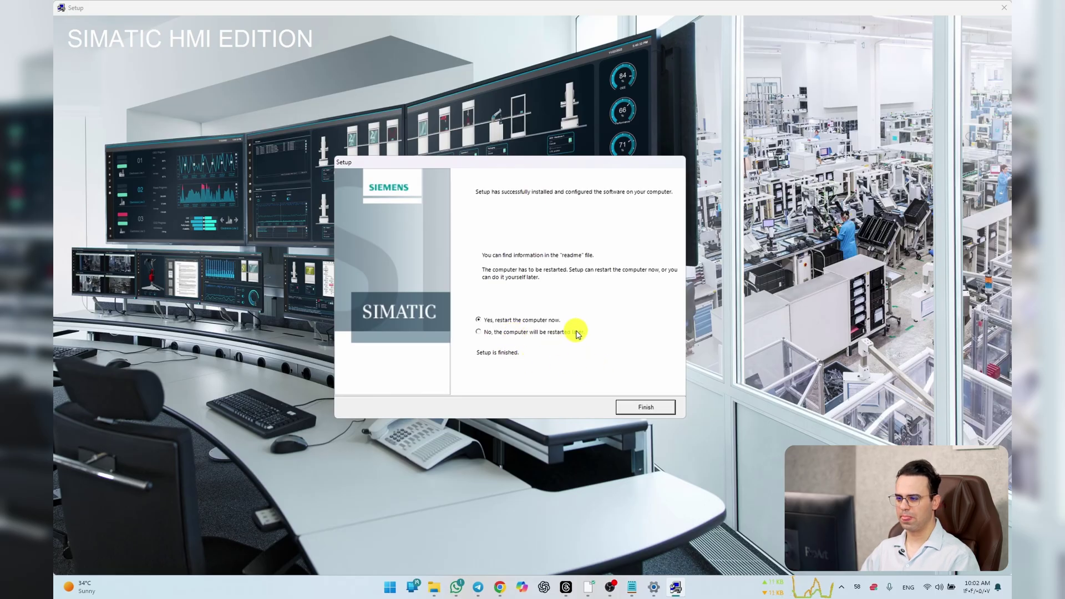
left_click_drag(586, 162, 606, 161)
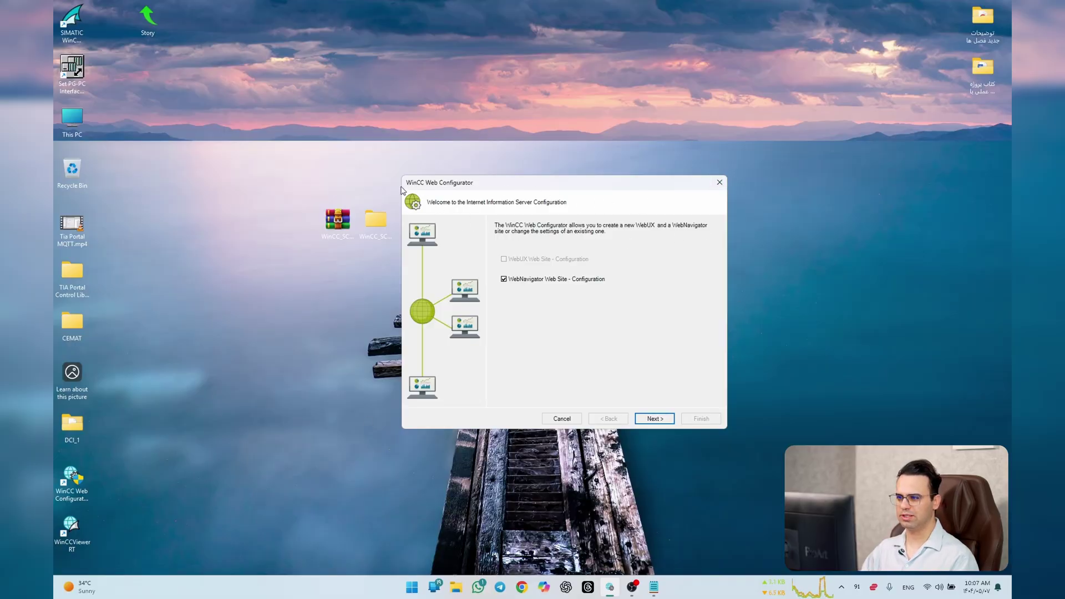
left_click(576, 421)
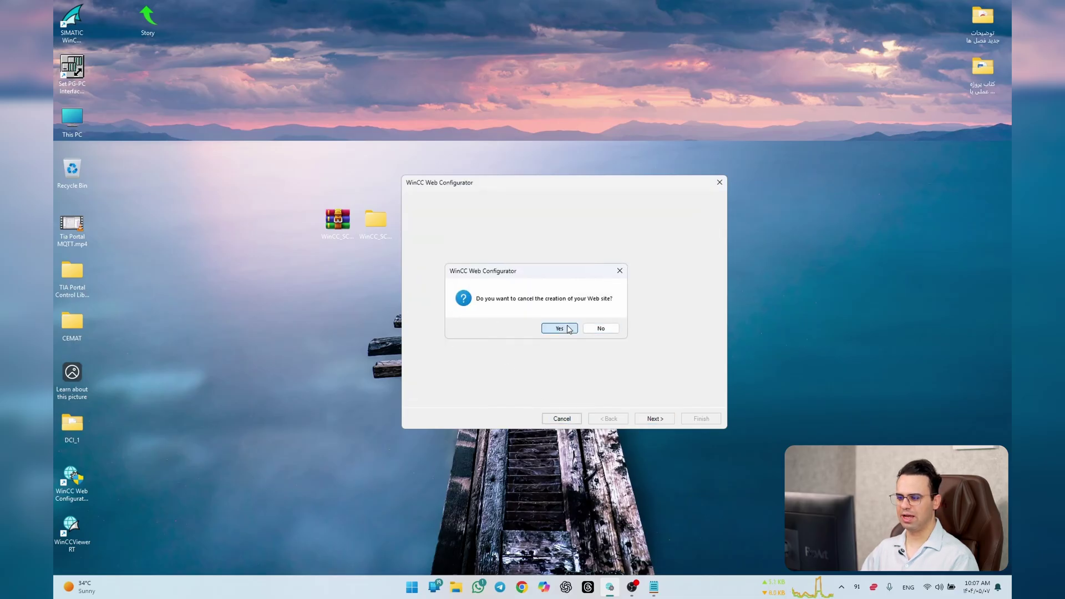
left_click(559, 328)
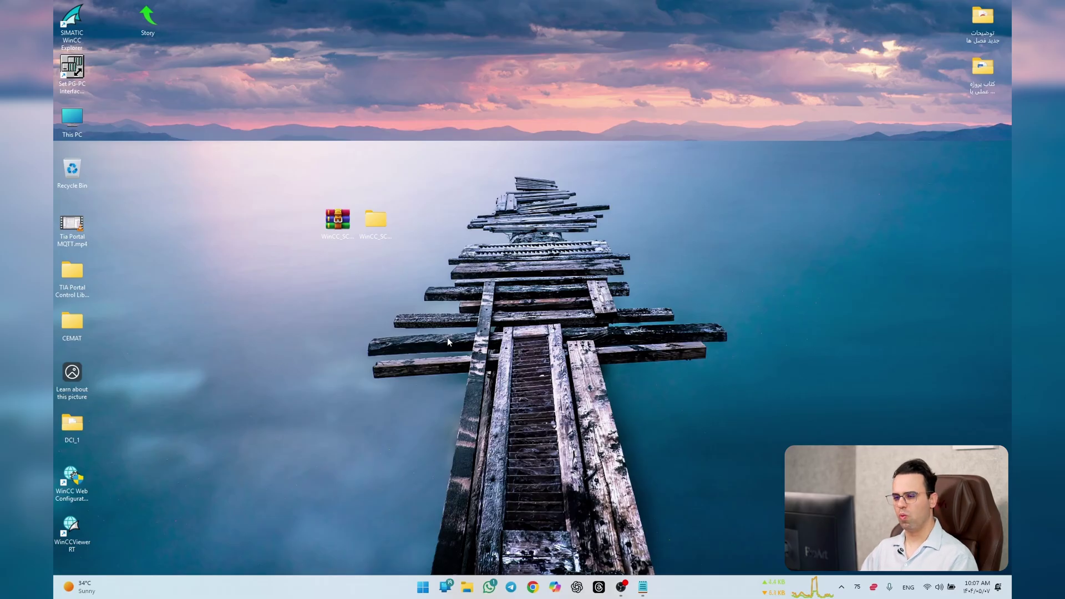
Step: Group the SIMATIC WinCC Explorer, WinCCViewer RT and WinCC Web Configurator shortcuts in one column in an empty area of the desktop
left_click_drag(71, 22, 223, 74)
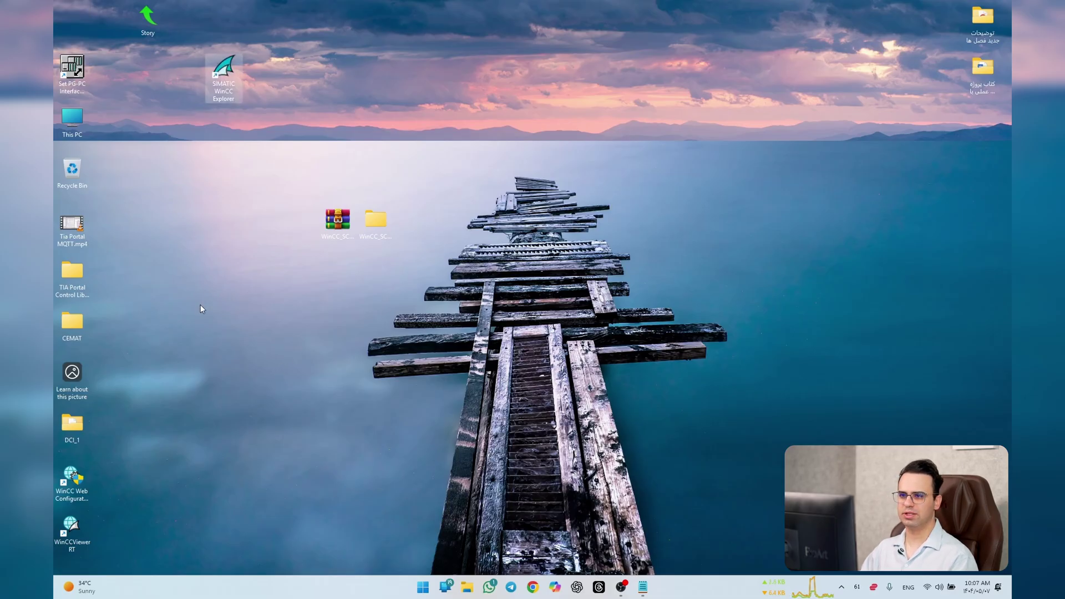
left_click_drag(72, 478, 223, 173)
left_click_drag(61, 530, 216, 123)
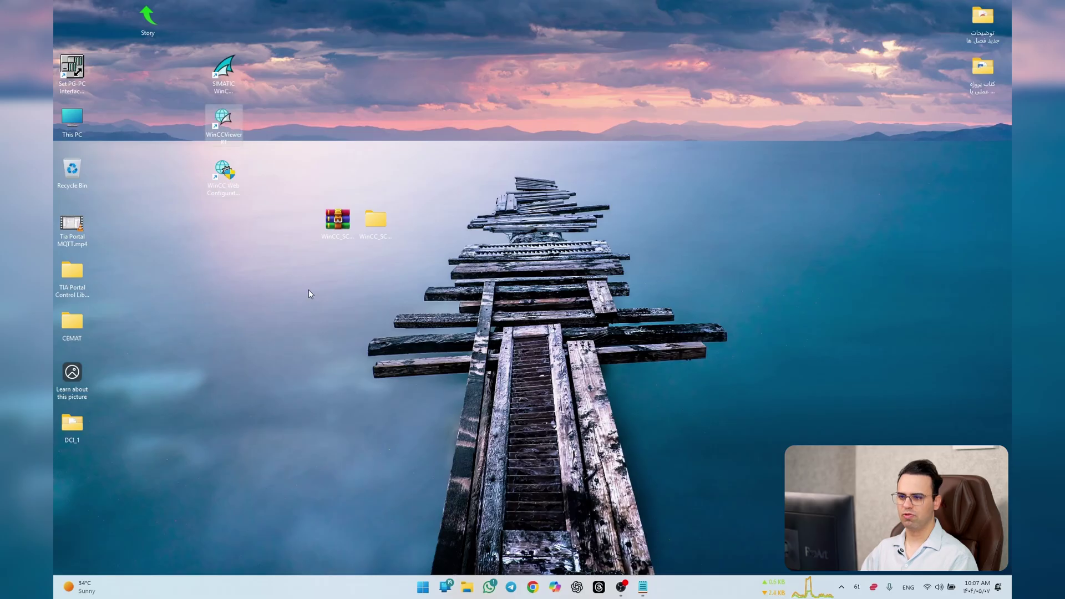
Step: Copy the Sim_EKB_Install_2023_04_05_AutoNexit_com application from the Crack folder inside the extracted WinCC_SCADA_V8_AutoNexit_com folder
left_click(381, 222)
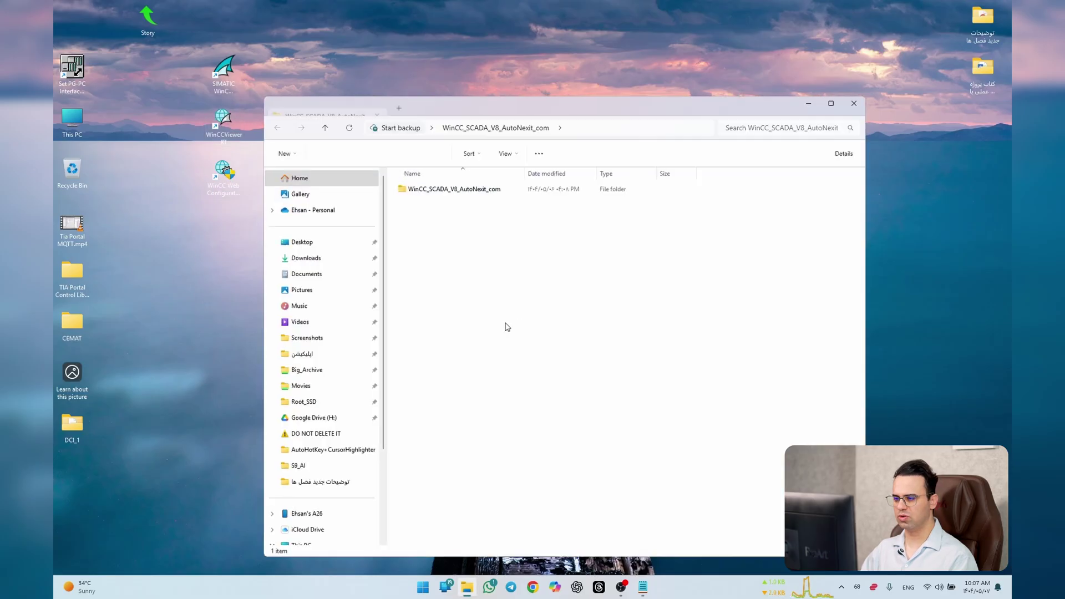
double_click(482, 190)
double_click(454, 189)
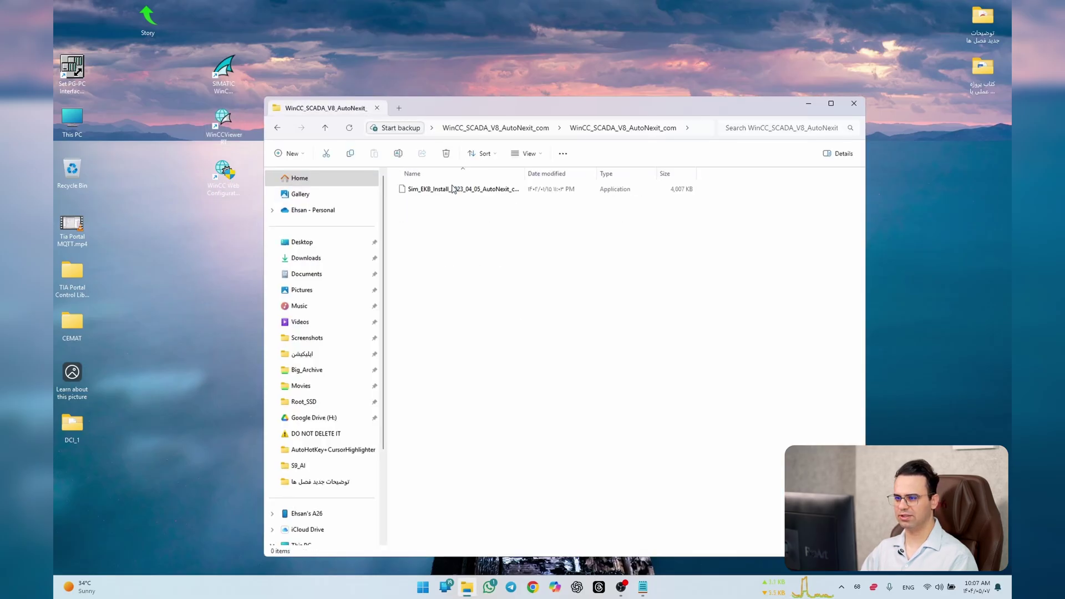
left_click(435, 193)
left_click(351, 154)
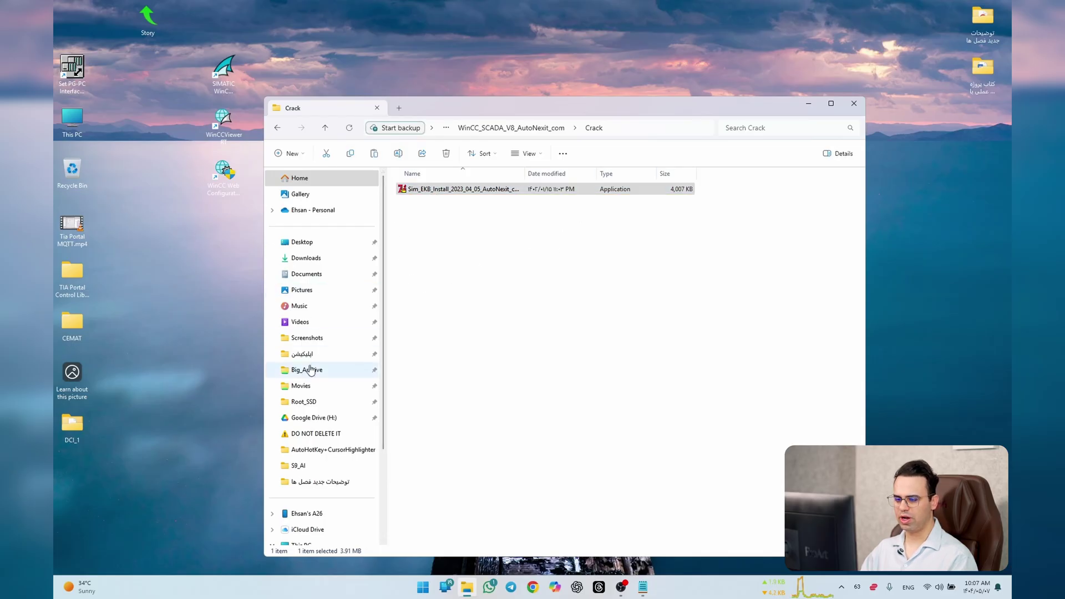
Step: Paste the copied Sim_EKB_Install application into the root of Local Disk (C:)
scroll(312, 489, "down", 3)
left_click(309, 431)
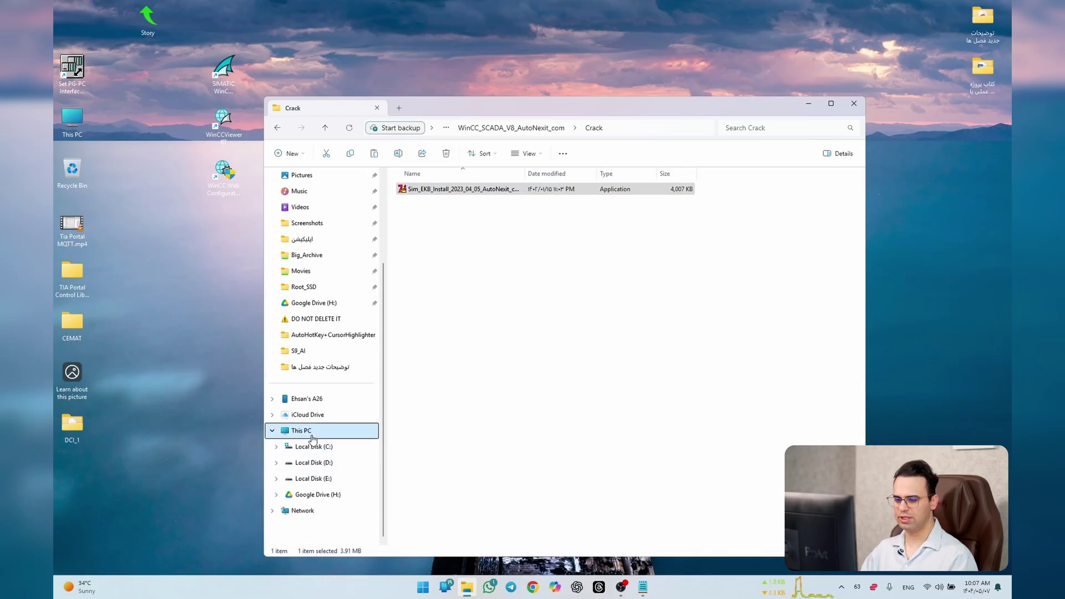
double_click(606, 205)
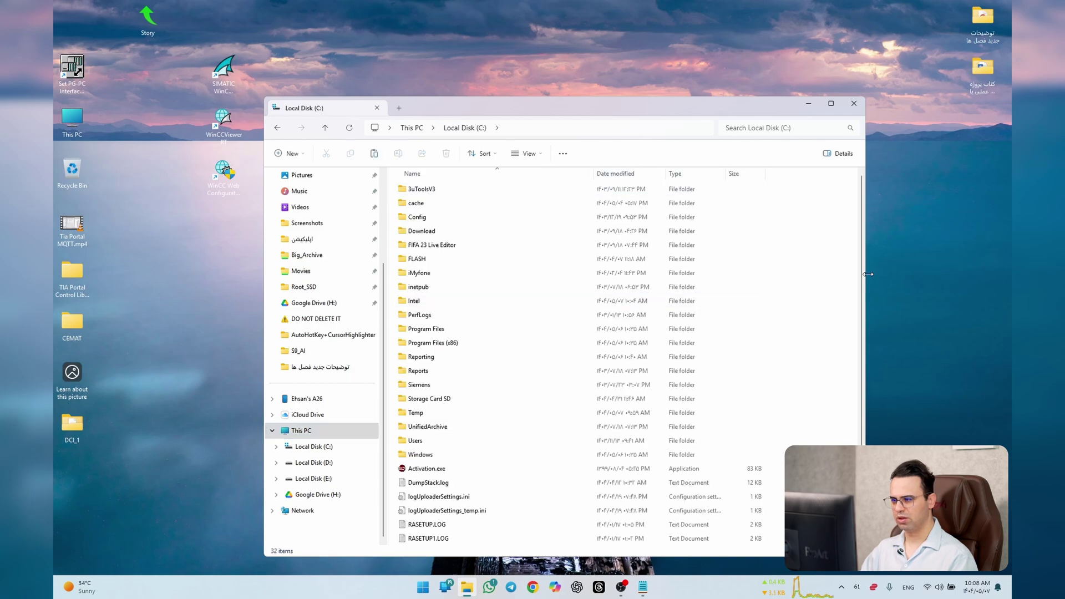
scroll(810, 223, "down", 2)
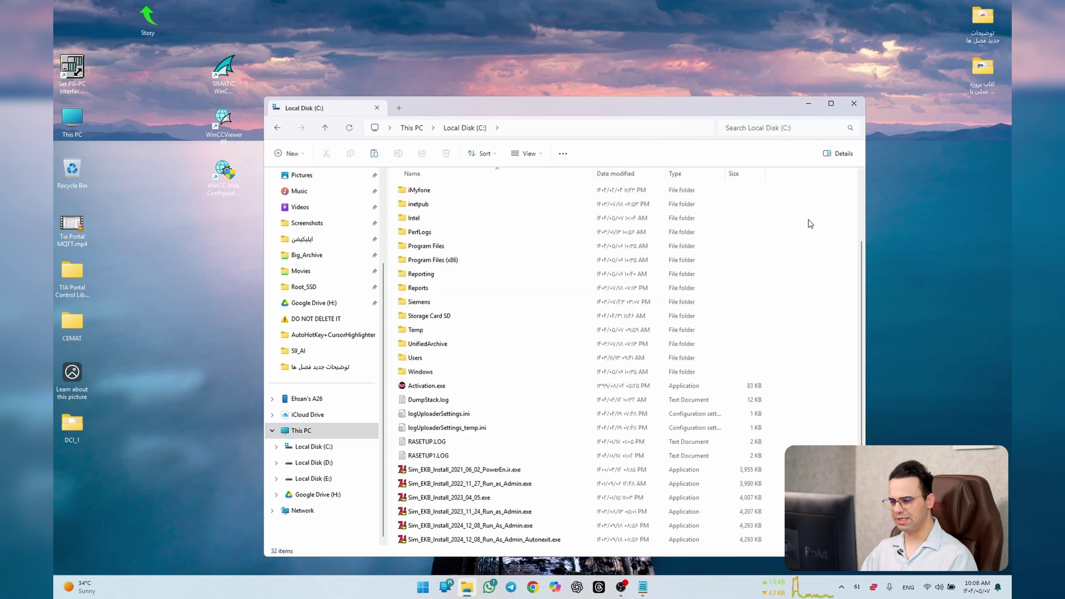
right_click(810, 351)
left_click(829, 356)
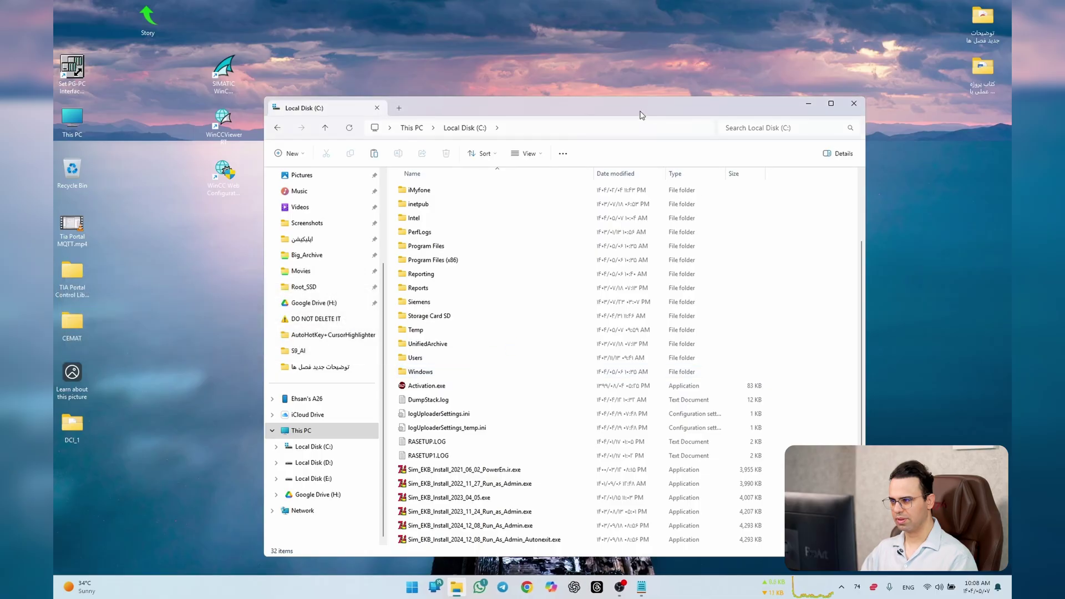
Step: Run Sim_EKB_Install_2023_04_05_AutoNexit_com.exe from the C: drive as administrator
left_click_drag(637, 112, 630, 60)
scroll(583, 234, "down", 1)
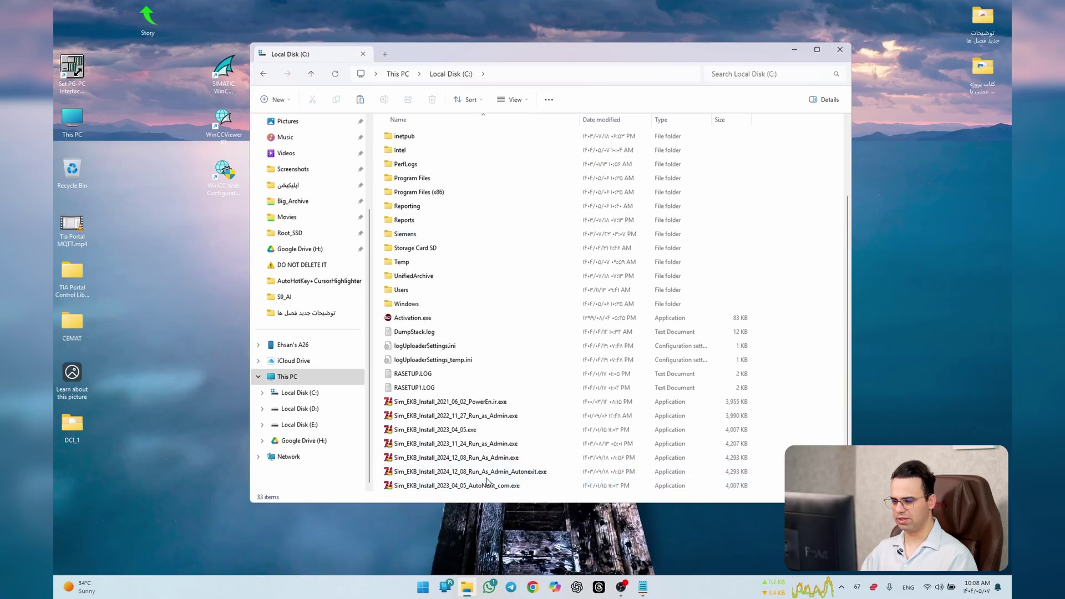
left_click(469, 472)
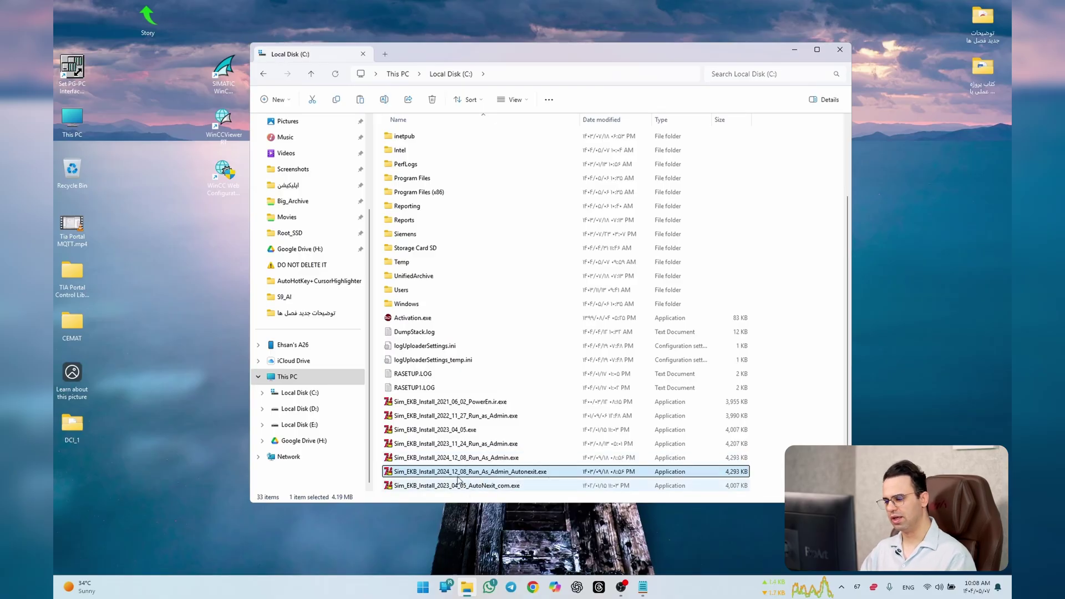
right_click(433, 486)
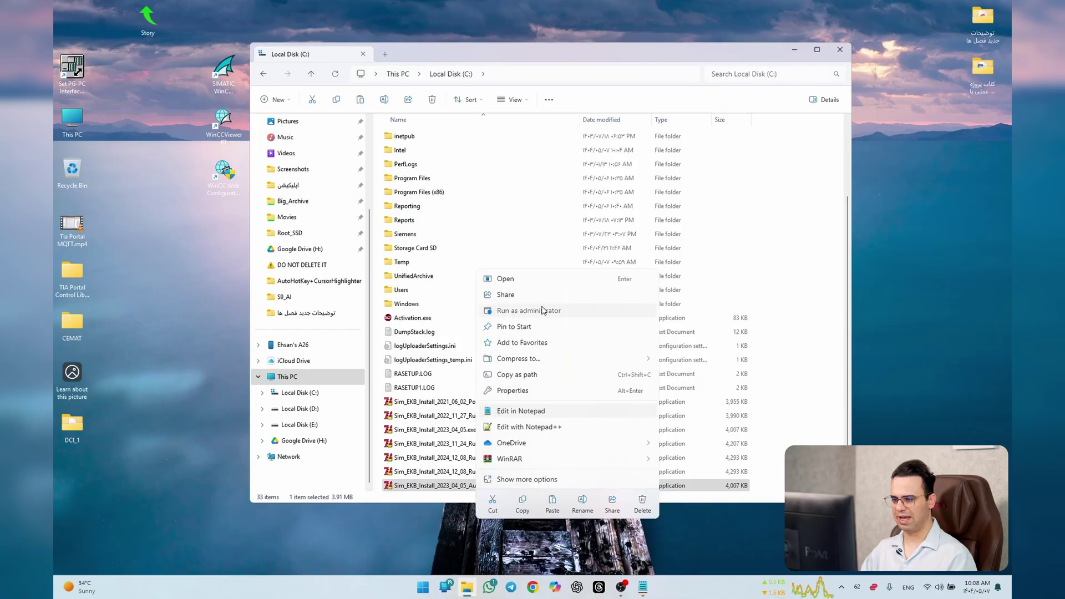
left_click(546, 327)
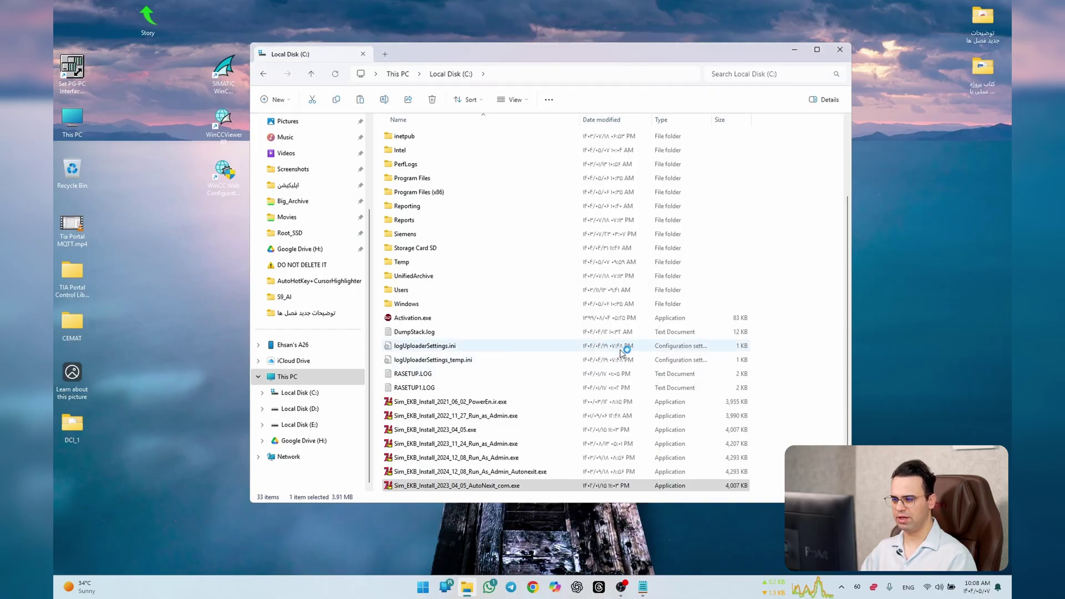
Step: Minimize the file window, reposition the Simatic Key Installer showing the required keys, and close it
left_click(797, 54)
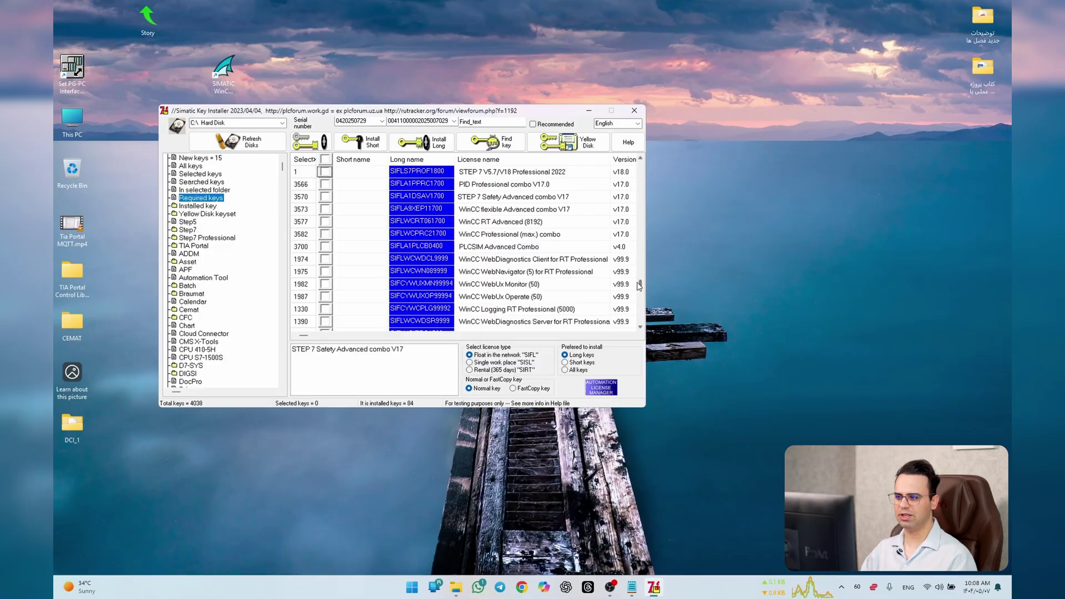
left_click_drag(560, 111, 671, 72)
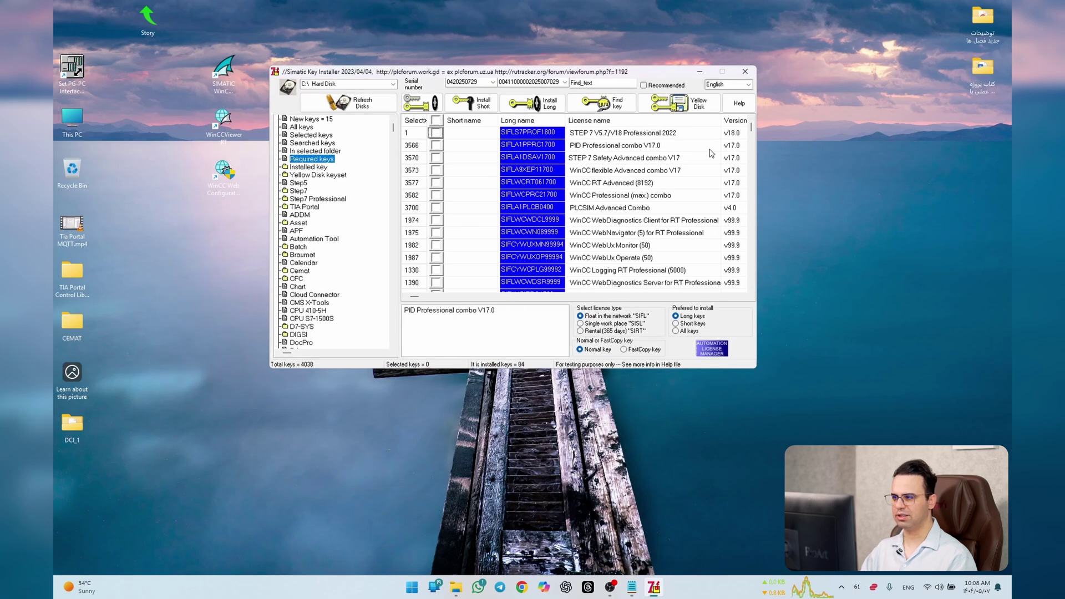
left_click(745, 72)
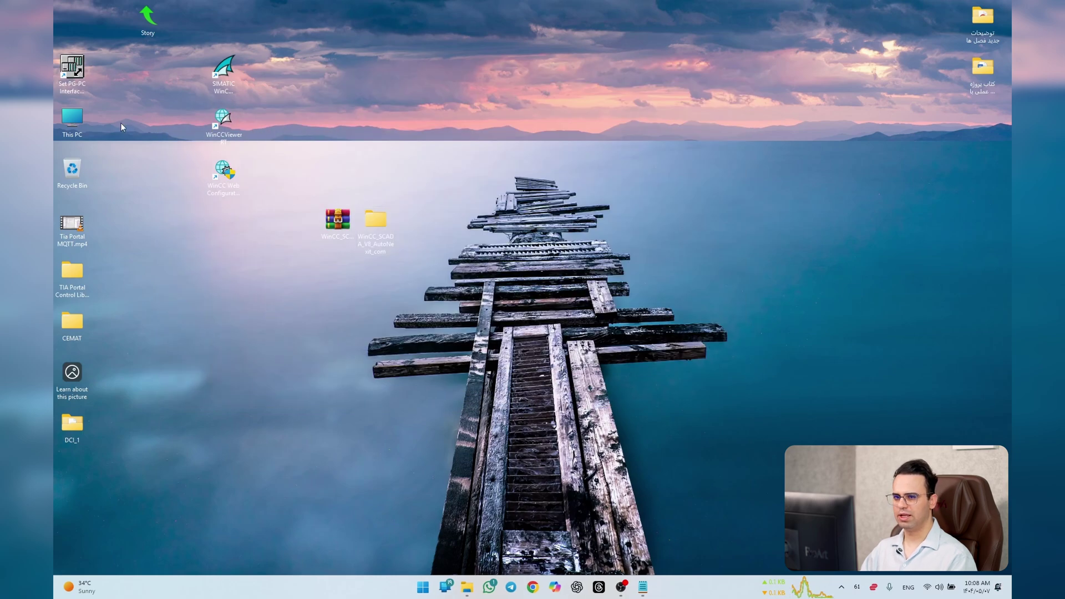
Step: Open Local Disk (C:) from This PC and move the file window higher on the desktop
double_click(78, 127)
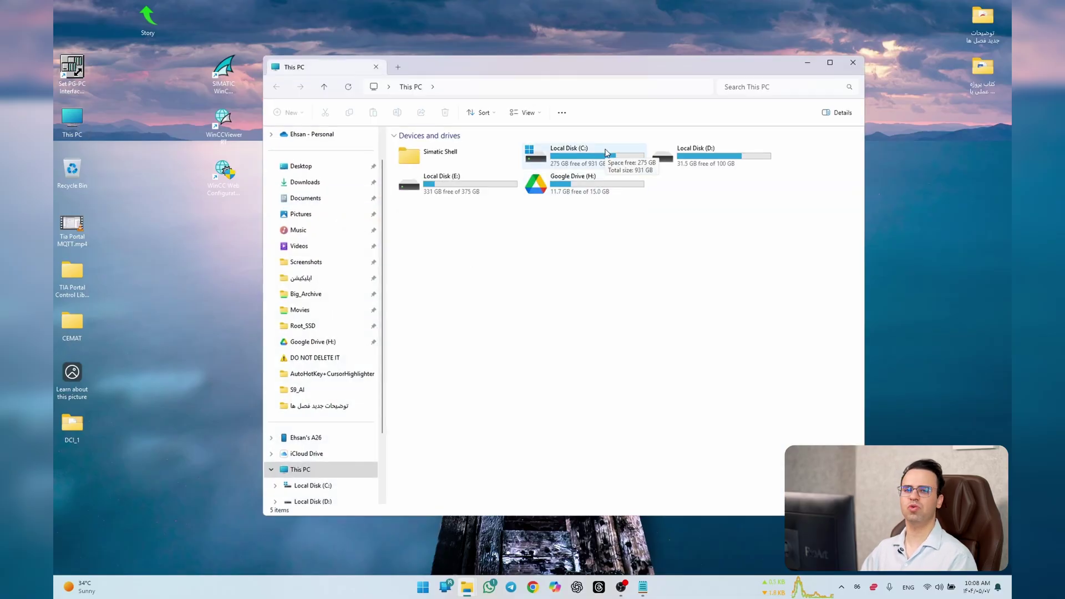
double_click(622, 159)
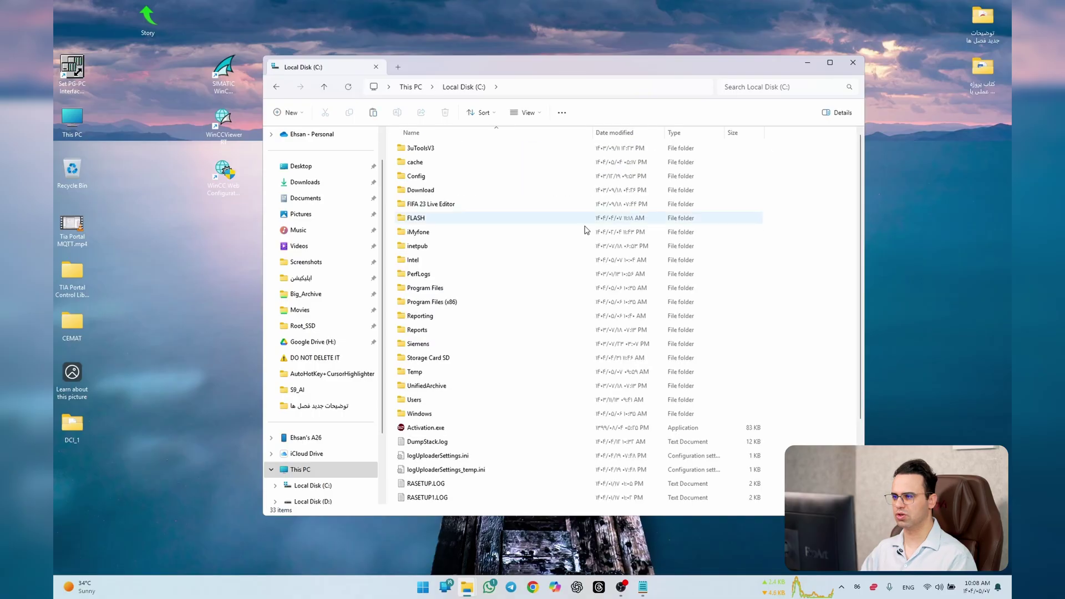
left_click_drag(609, 58, 610, 29)
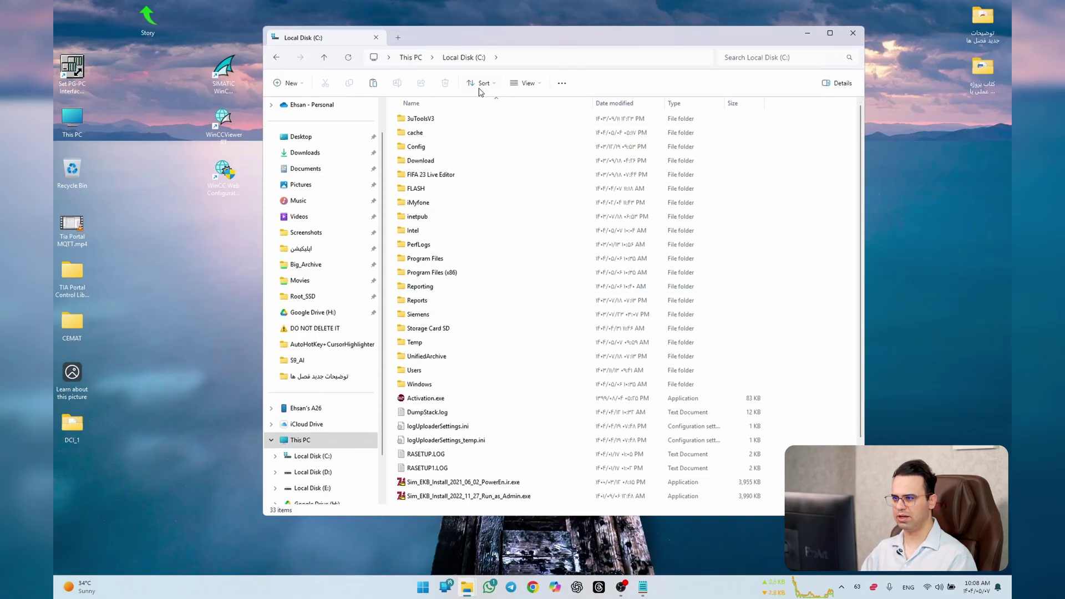
Step: Change the folder view options to show hidden items and protected operating system files
left_click(561, 84)
left_click(529, 246)
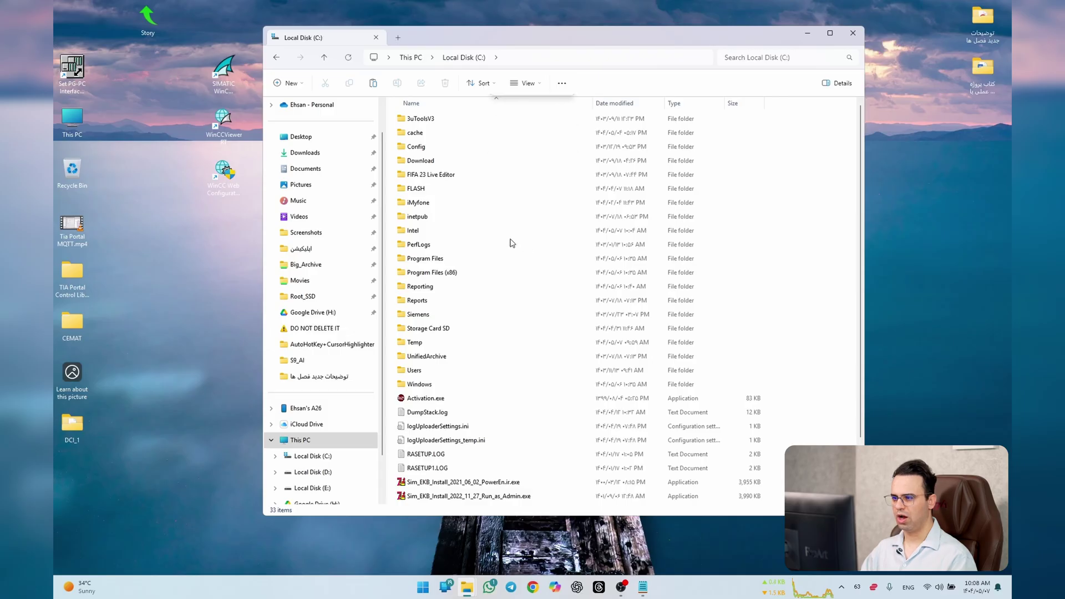
left_click(312, 130)
left_click(325, 269)
scroll(326, 271, "down", 1)
left_click(361, 333)
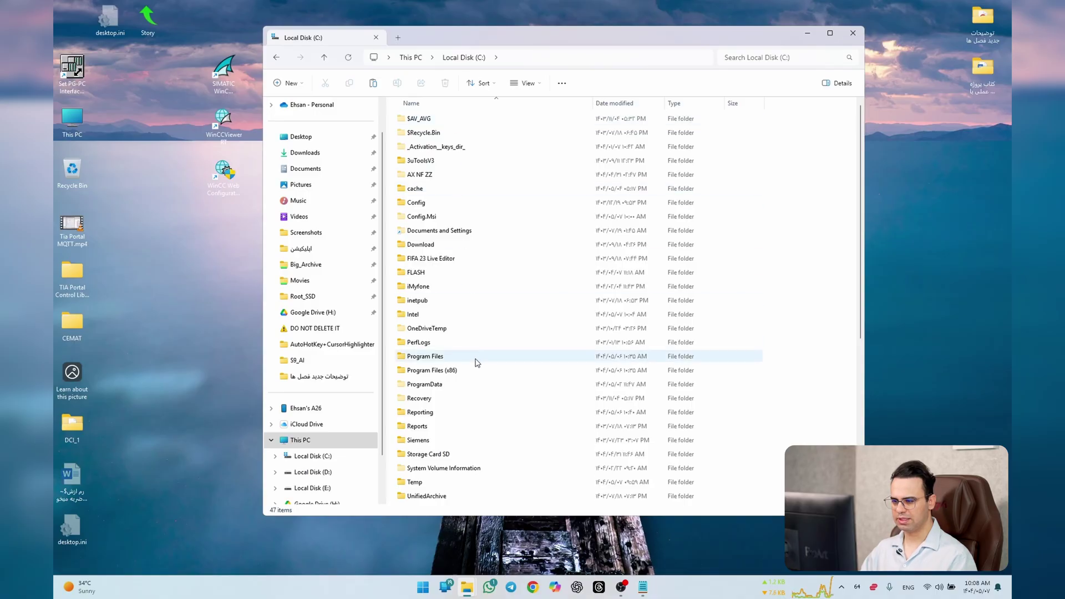
Step: Open the hidden AX NF ZZ folder on the C: drive and enlarge the window to review its EKB files
scroll(474, 217, "down", 4)
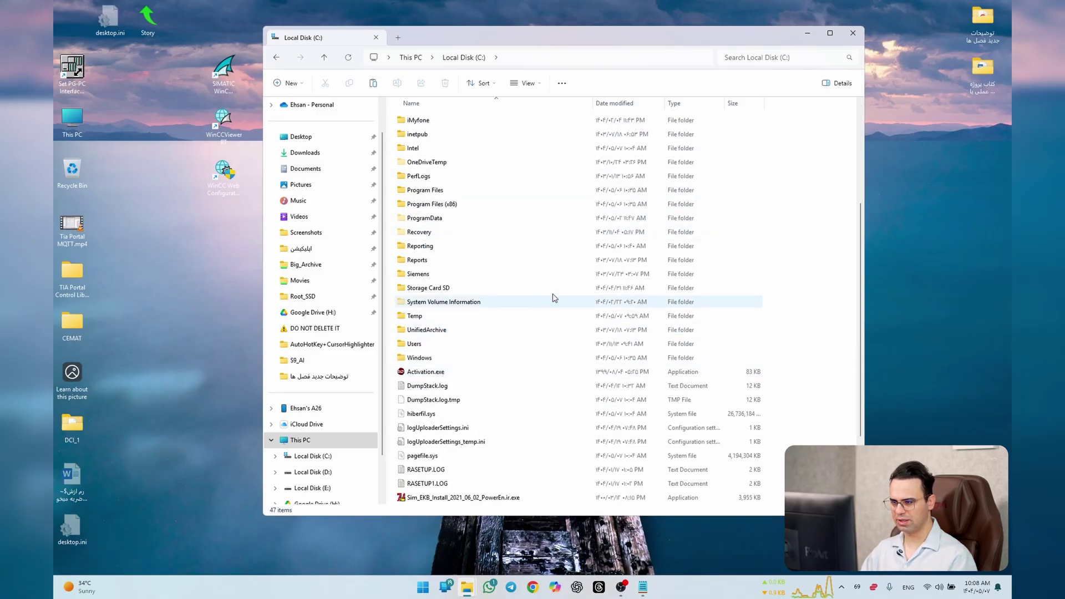
scroll(544, 302, "up", 3)
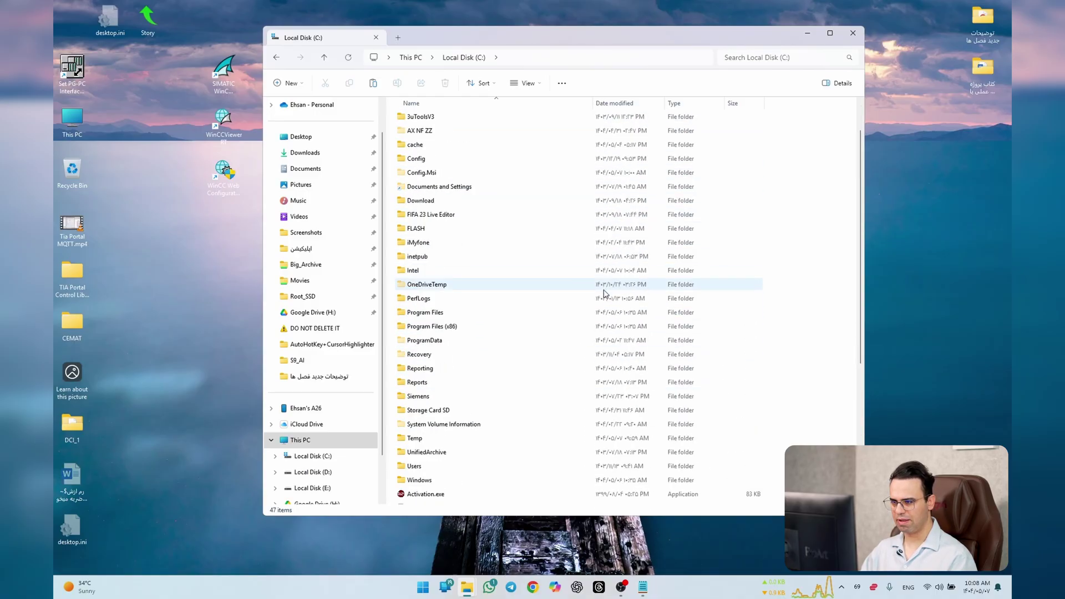
left_click(451, 137)
double_click(451, 137)
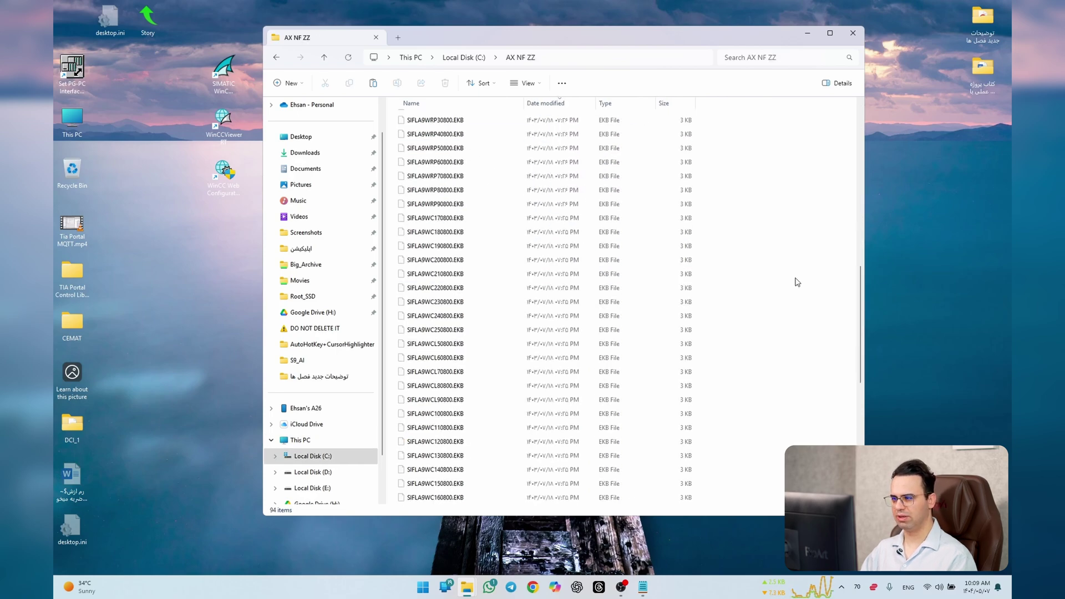
scroll(611, 320, "down", 20)
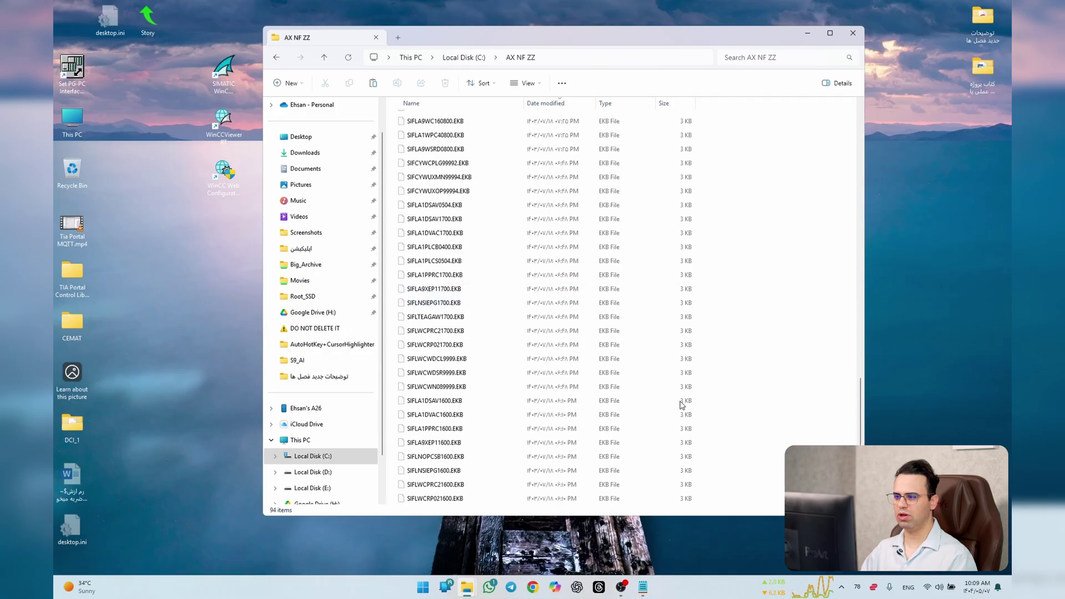
left_click_drag(722, 518, 723, 567)
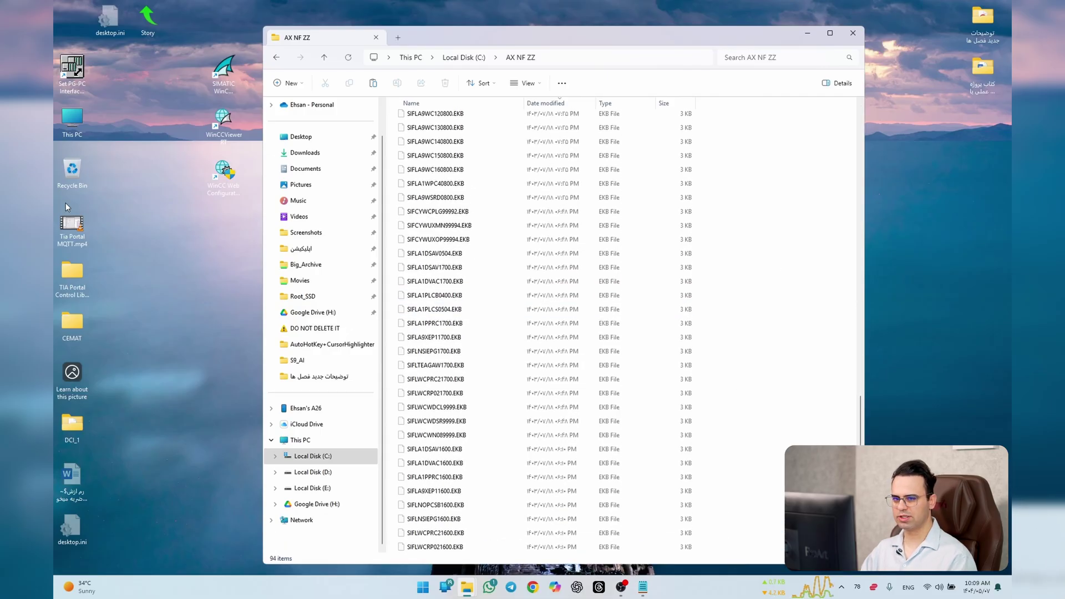
Step: Delete all EKB files in the AX NF ZZ folder, granting administrator permission for all current items
left_click(563, 198)
key("ctrl+a")
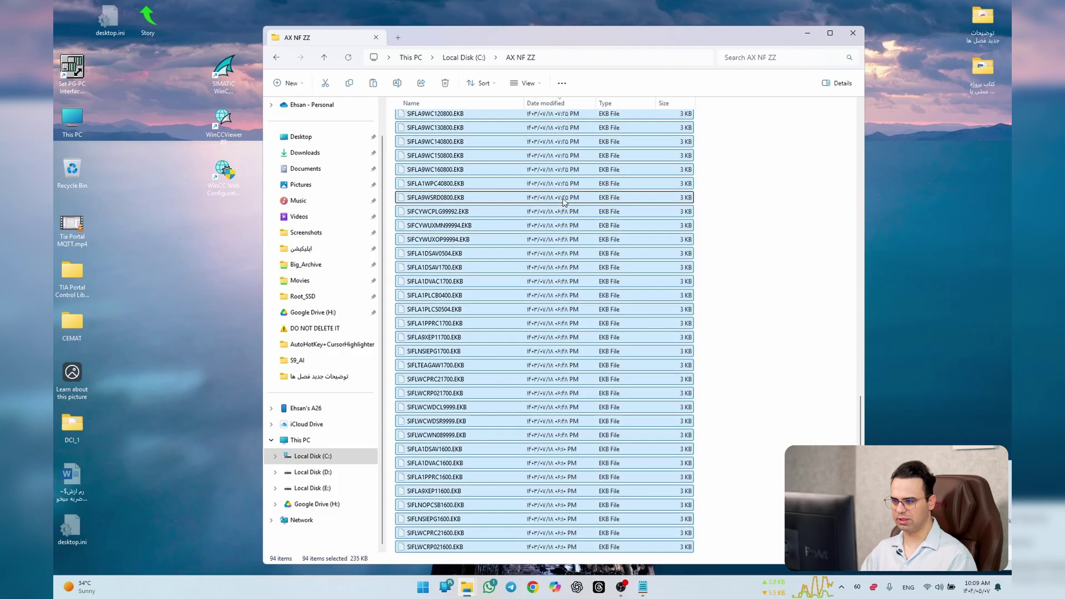
key("Delete")
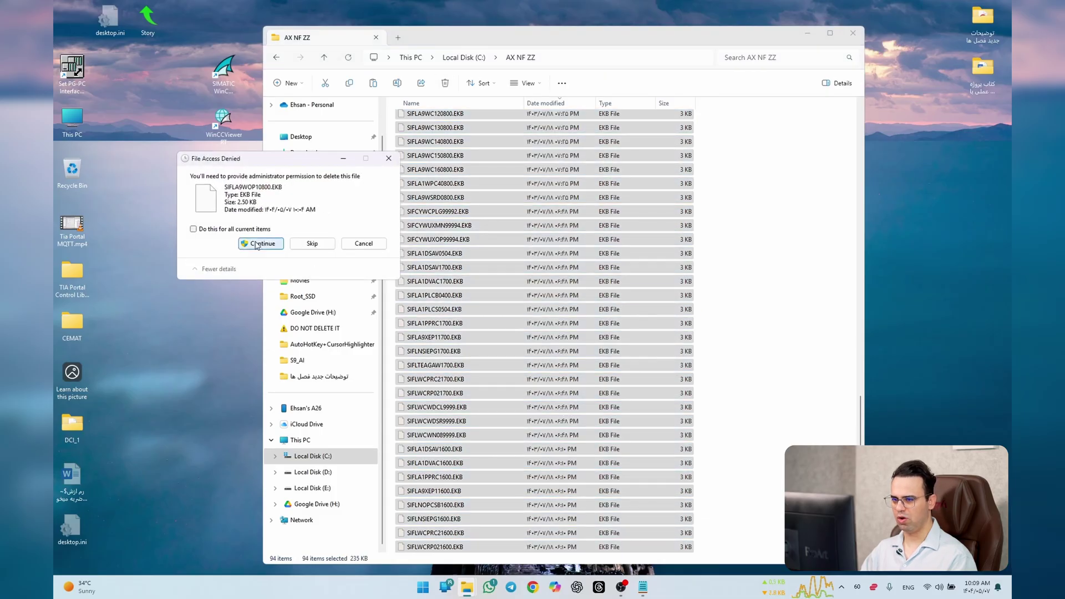
left_click(193, 229)
left_click(261, 243)
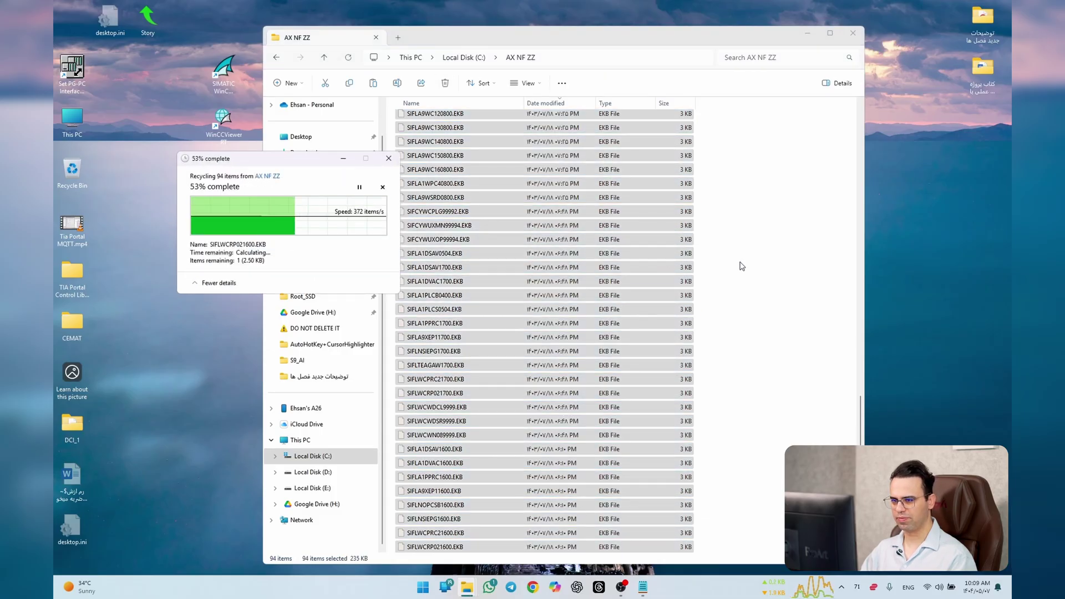
Step: Open Automation License Manager, check the license keys on Local Disk (C:), and close it
key("super")
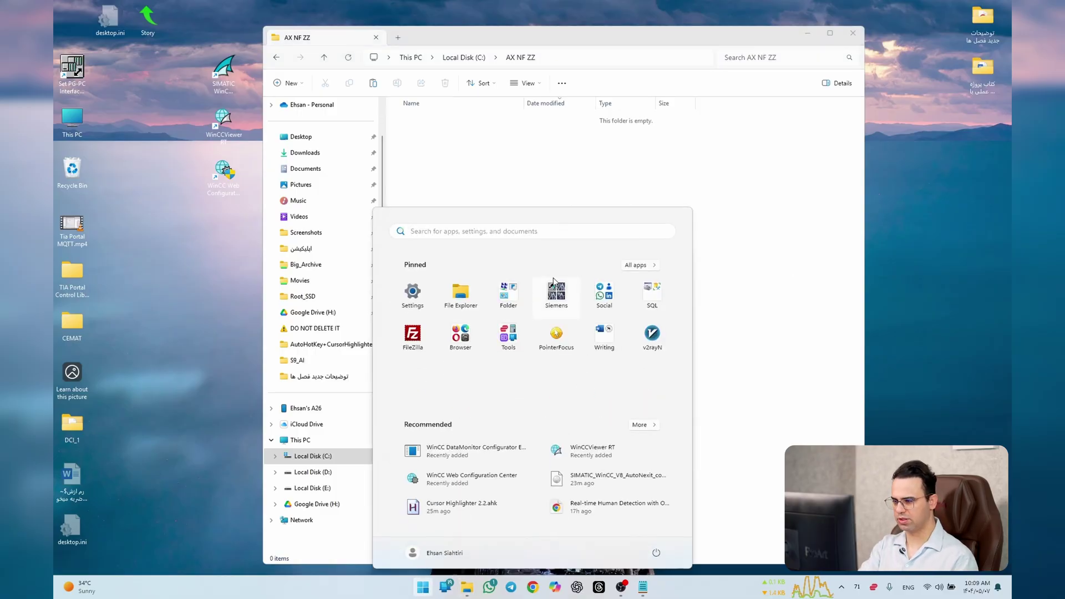
type("aut")
key("Return")
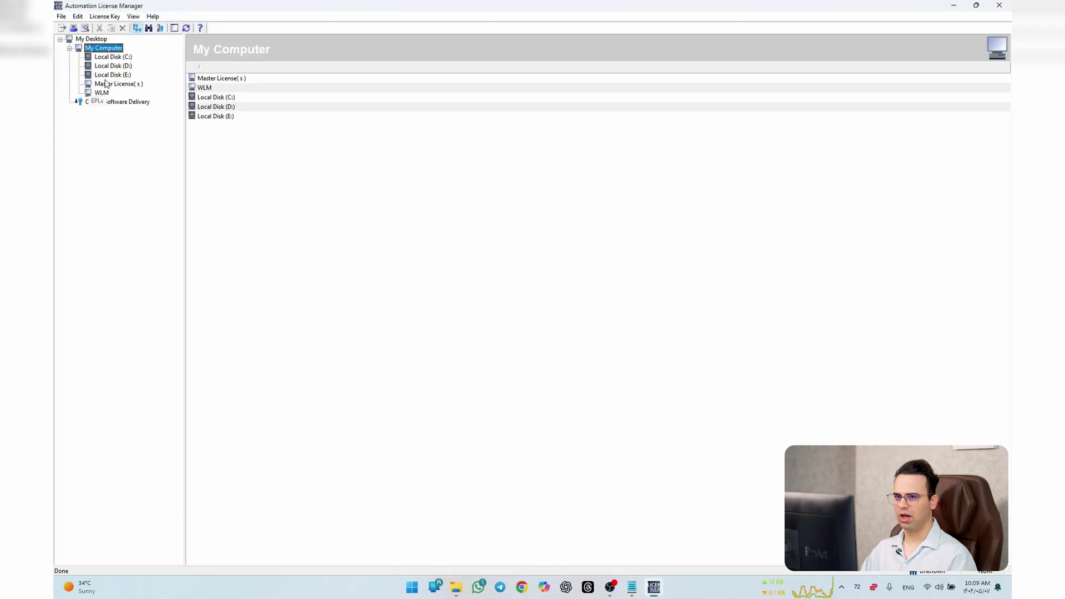
key("Down")
left_click_drag(279, 5, 445, 137)
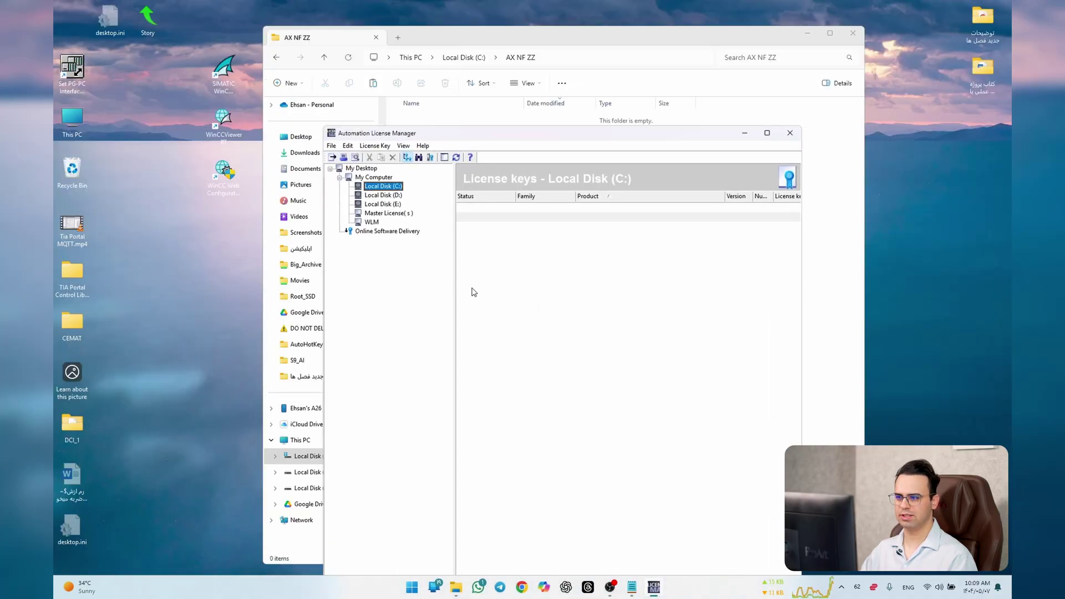
left_click(790, 132)
left_click(654, 586)
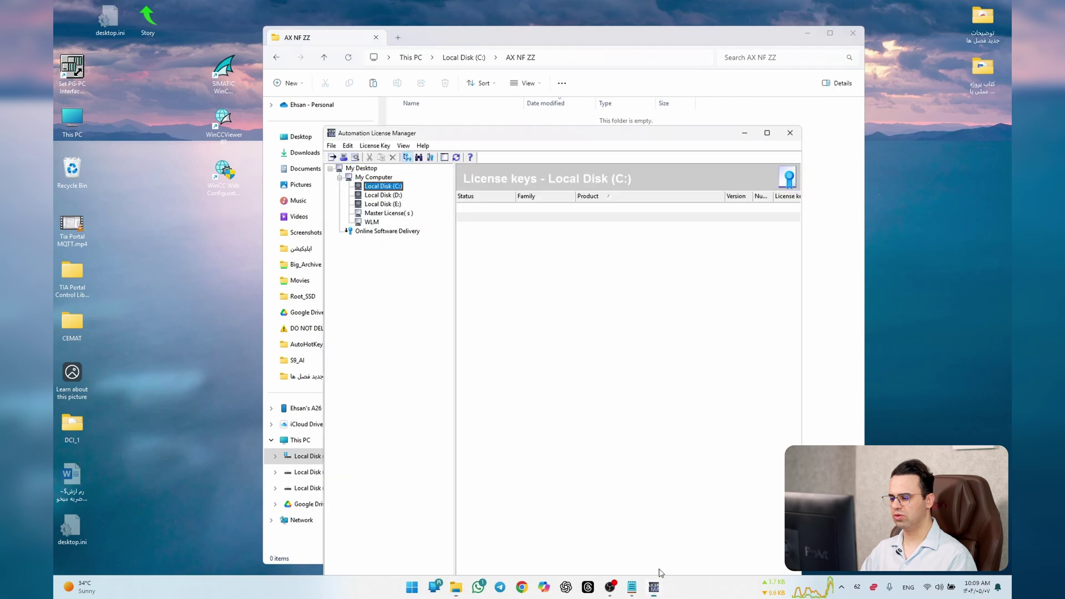
left_click(790, 132)
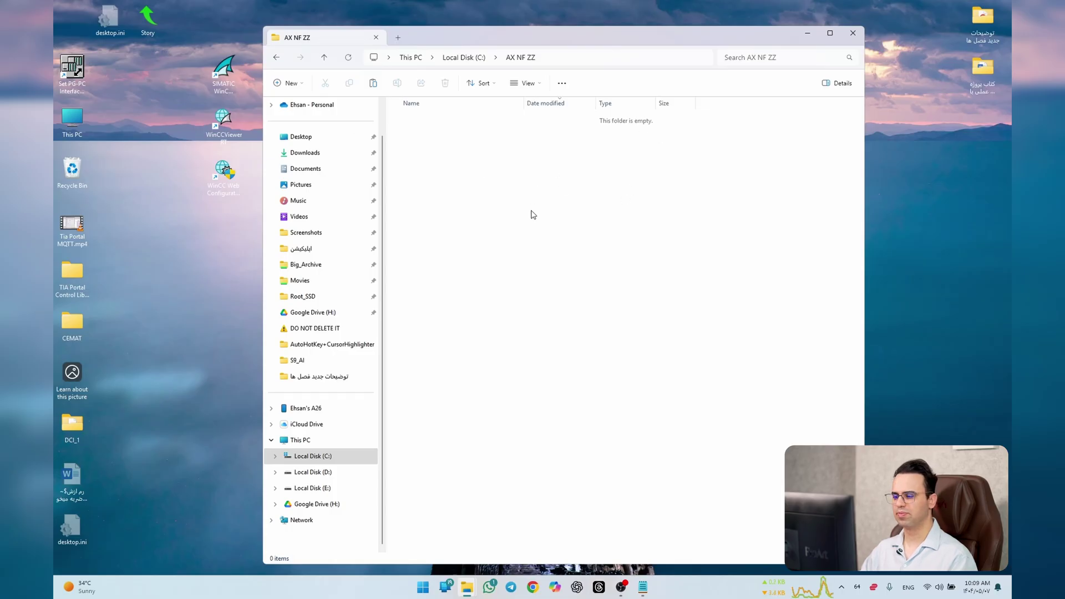
Step: Run Sim_EKB_Install_2023_04_05_AutoNexit_com.exe from the root of the C: drive and install all required keys as long keys
left_click(464, 57)
left_click(459, 532)
right_click(458, 533)
key("Escape")
left_click(663, 490)
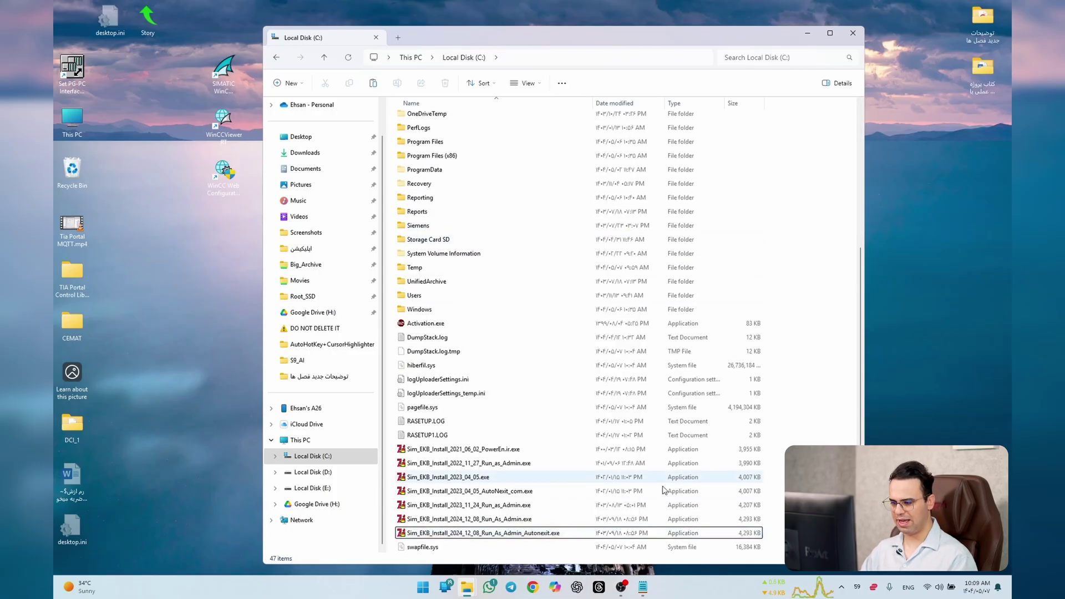
right_click(542, 493)
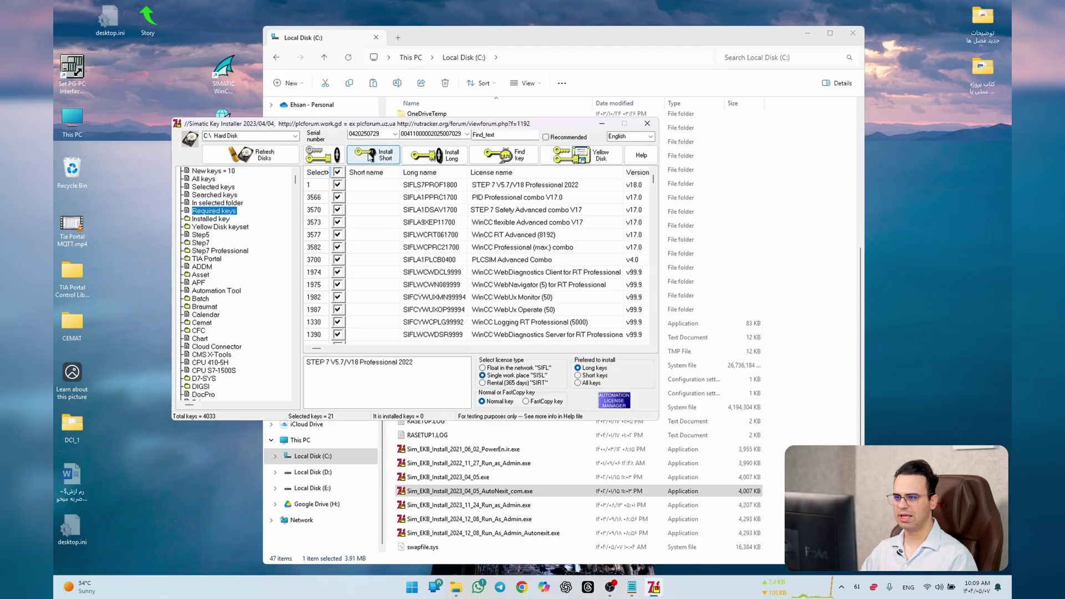
left_click(370, 157)
left_click(430, 155)
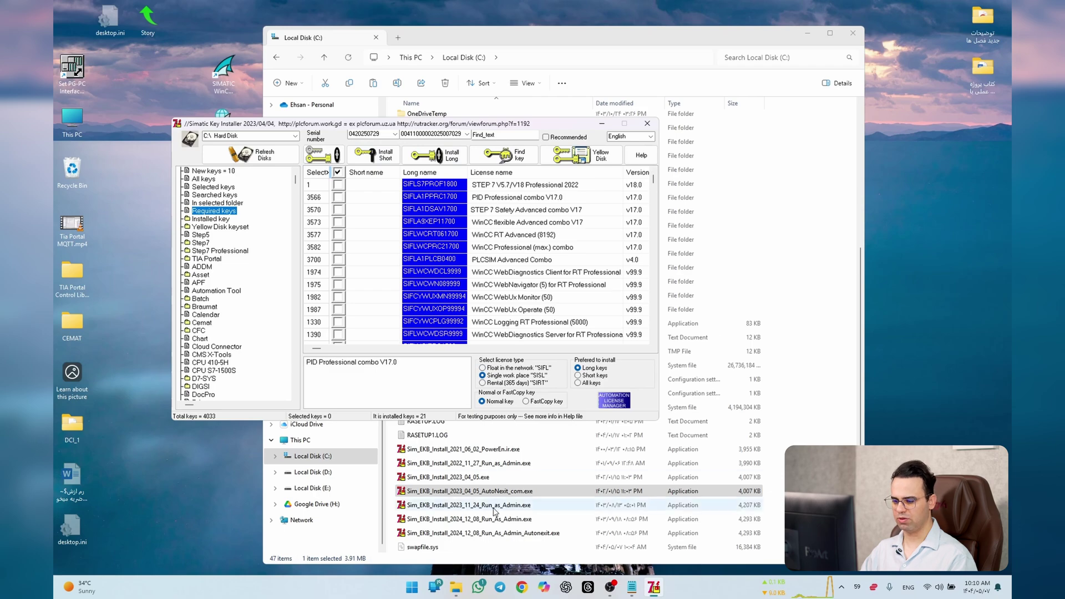
Step: Reopen Automation License Manager and select all license keys listed for Local Disk (C:)
left_click(411, 587)
type("auto")
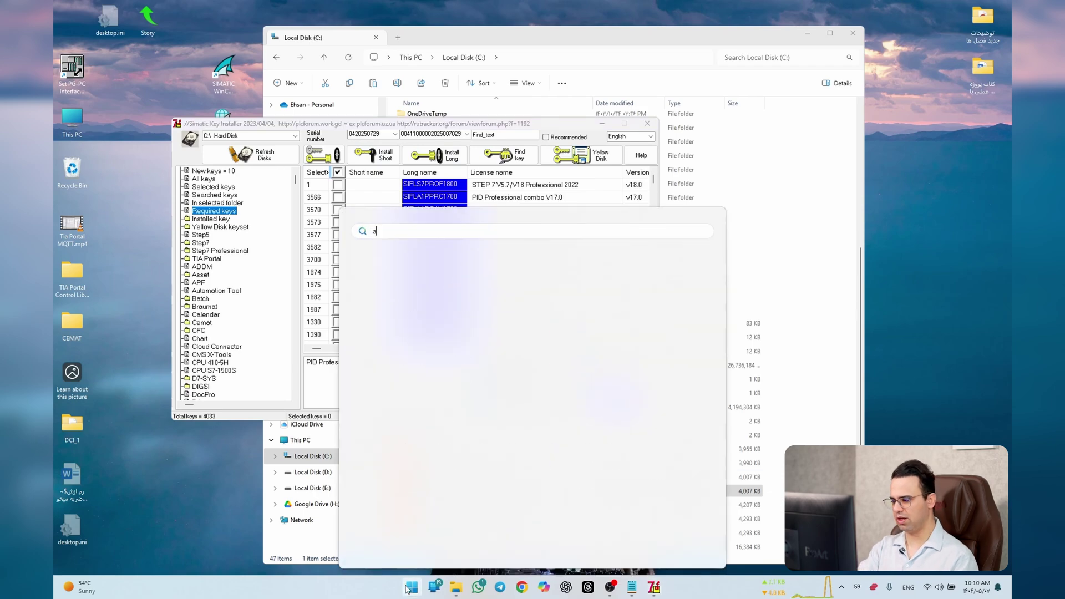
key("Return")
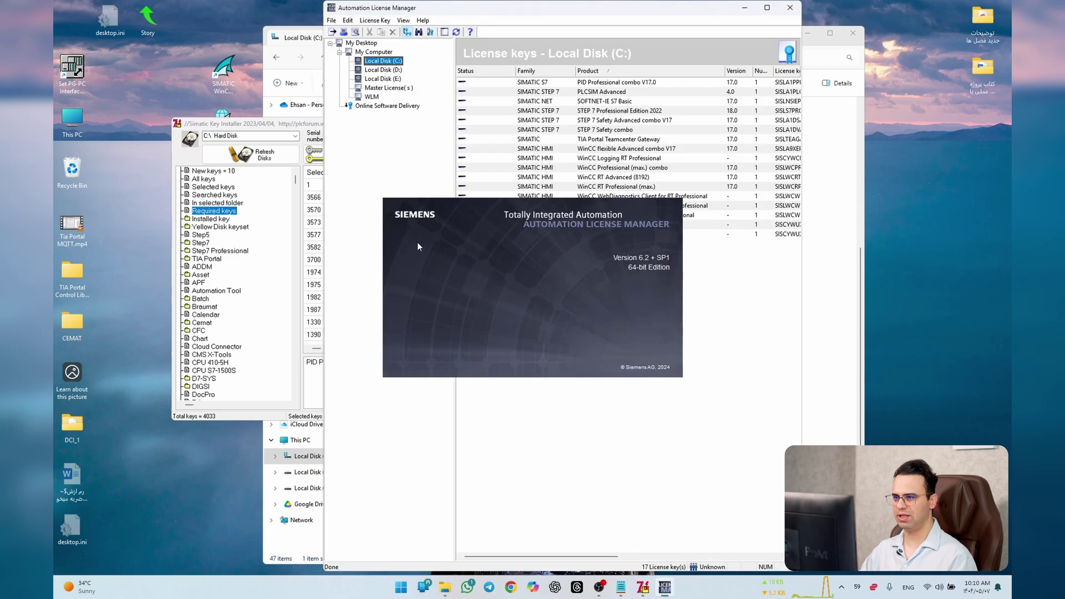
left_click_drag(583, 311, 540, 218)
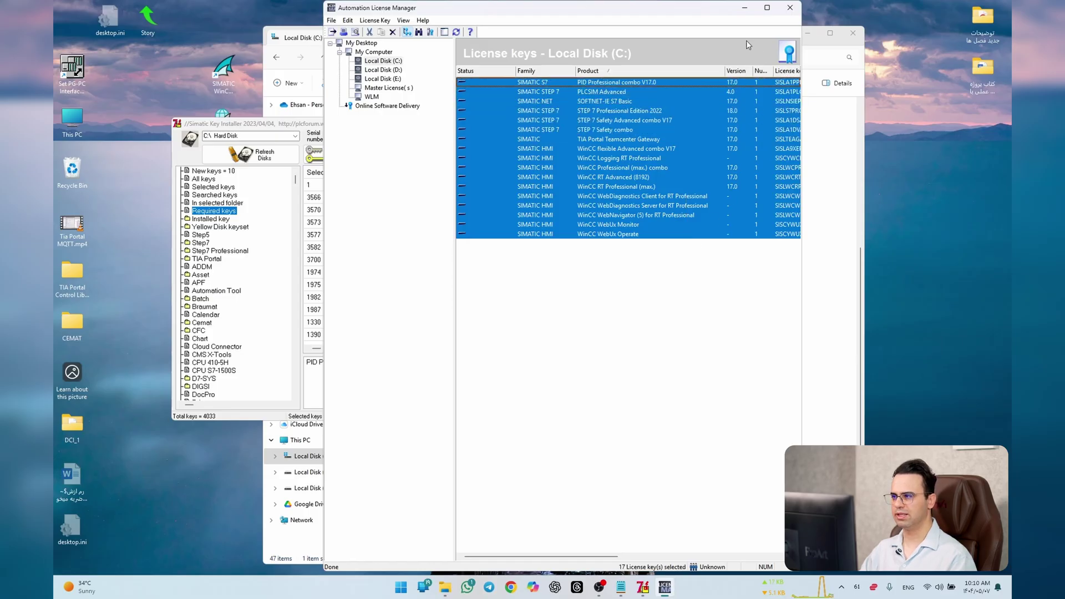
left_click_drag(724, 18, 683, 20)
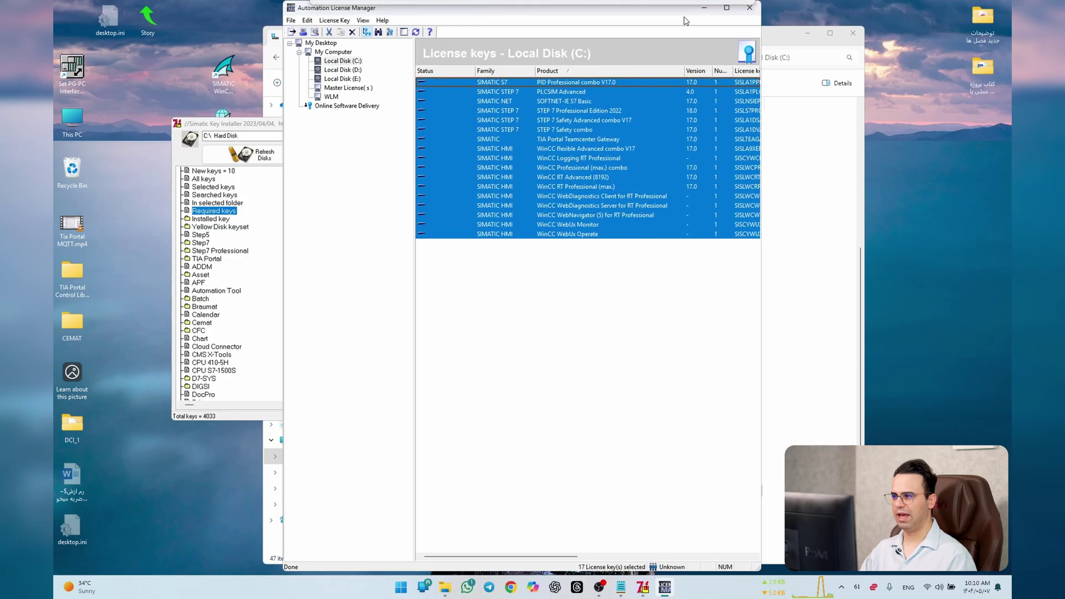
Step: Bring Automation License Manager to the front and maximize it to examine the WinCC license types and validity
left_click(769, 47)
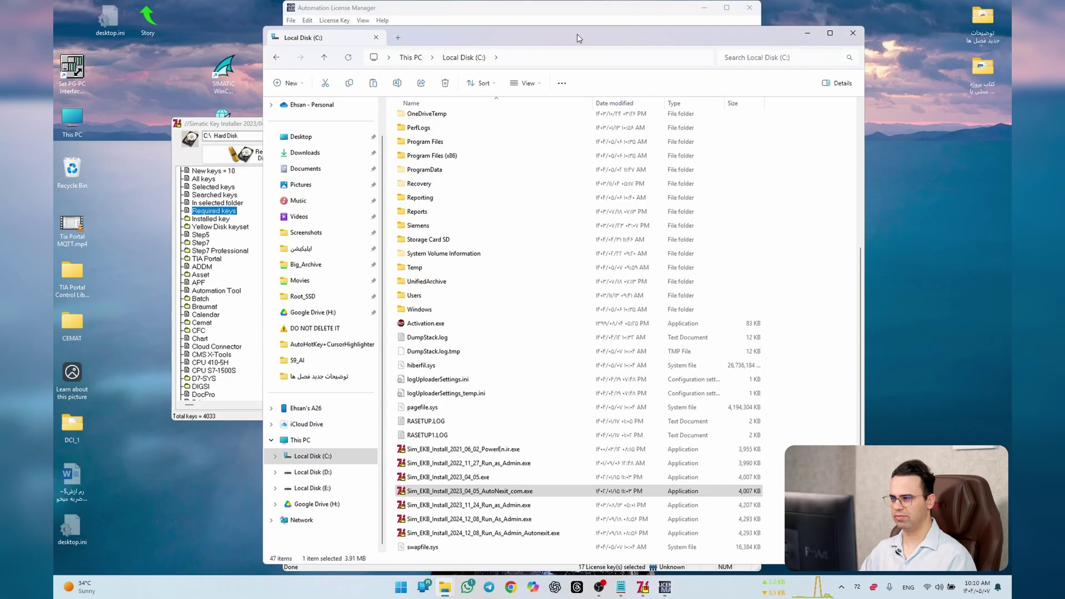
left_click(581, 14)
left_click(575, 235)
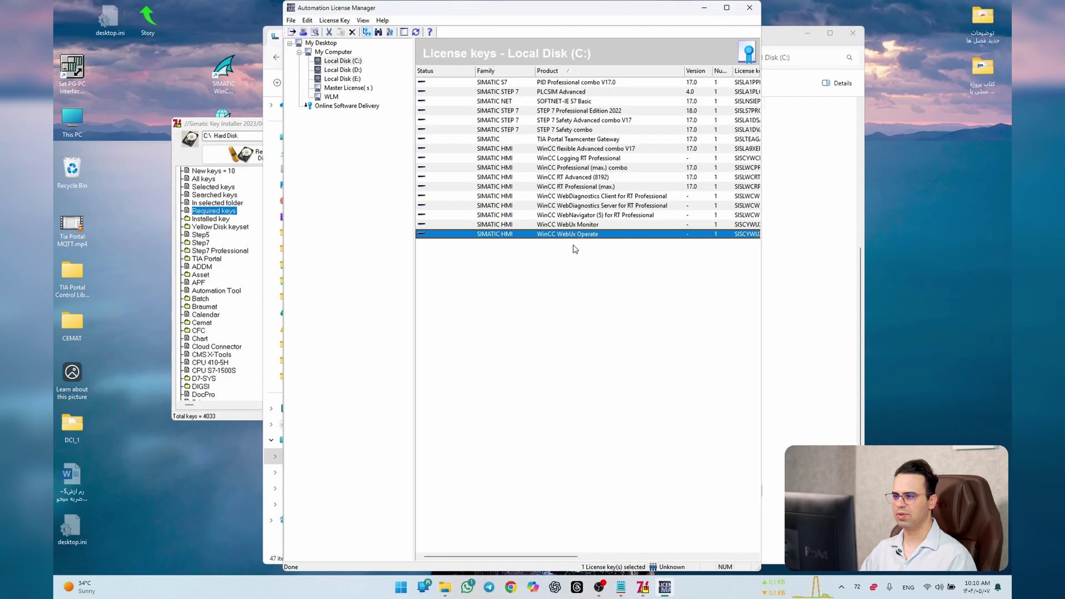
left_click(615, 216)
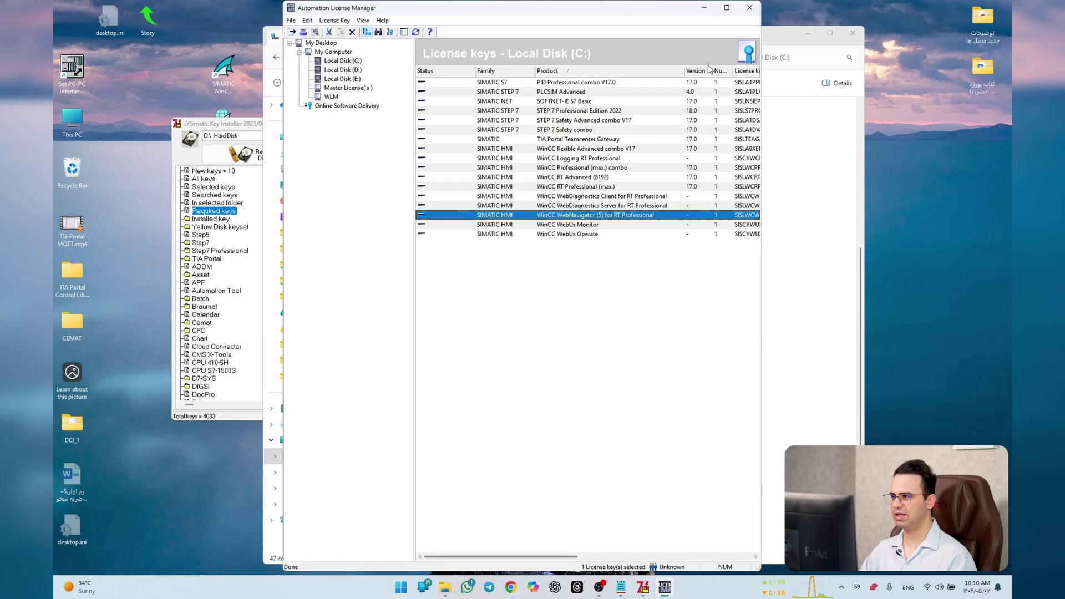
left_click(727, 7)
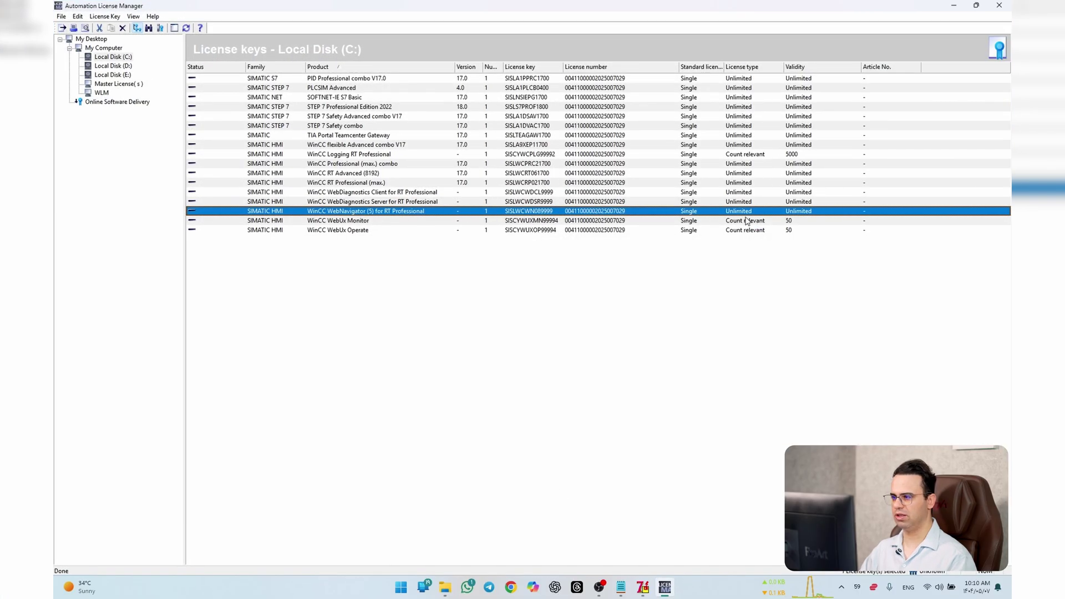
Step: Close the License Manager and Local Disk (C:) windows and move the Simatic Key Installer clear of the desktop icons
key("alt+Tab")
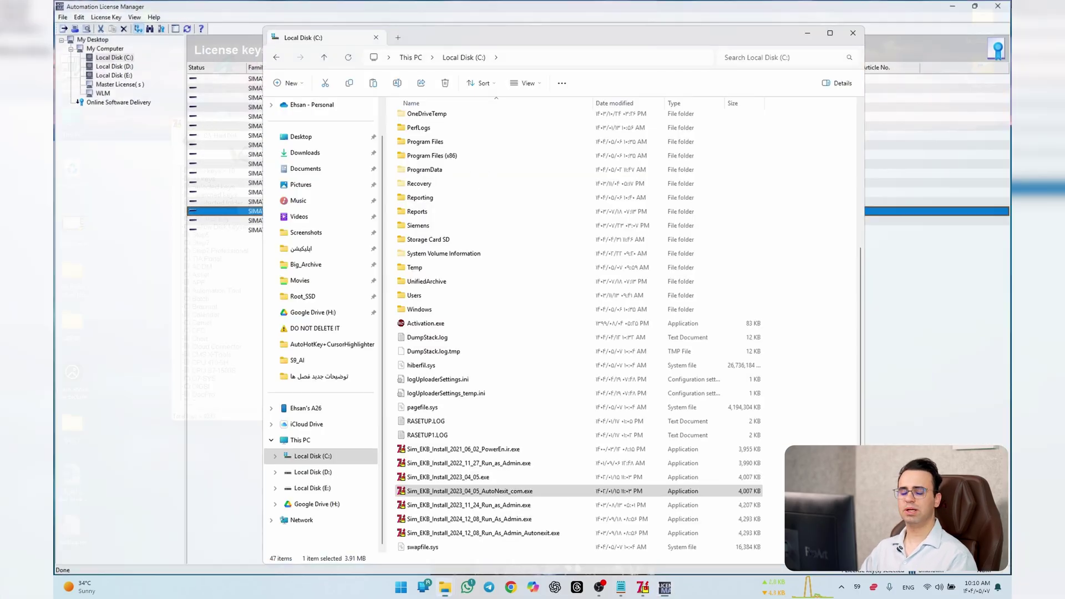
left_click(853, 33)
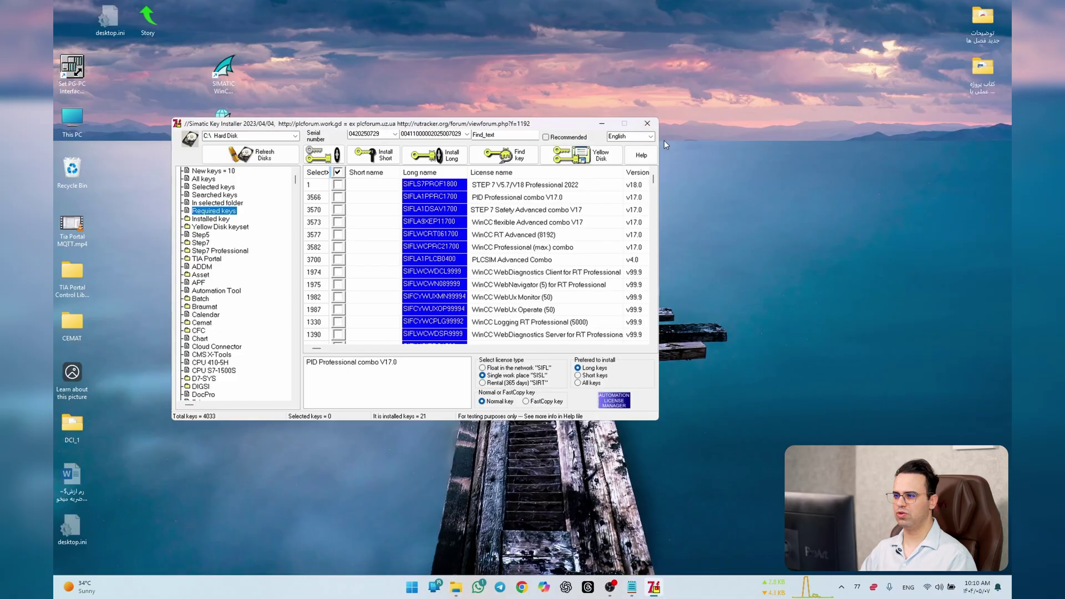
left_click_drag(294, 128, 503, 118)
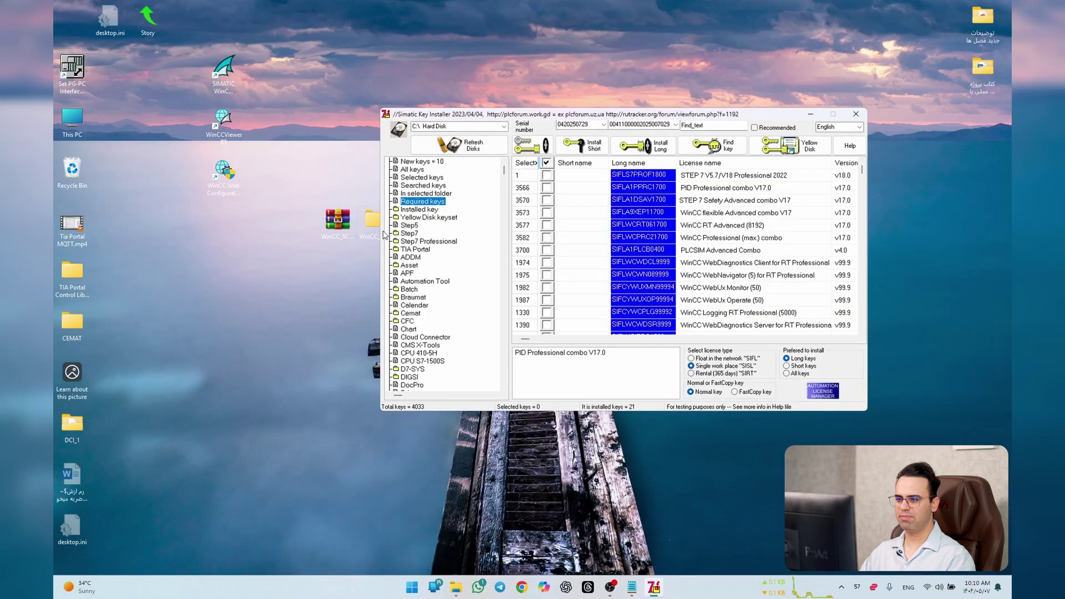
Step: Browse the product tree to the WinCC group and list the license keys for WinCC v8.0 (2023)
left_click(410, 233)
left_click(491, 257)
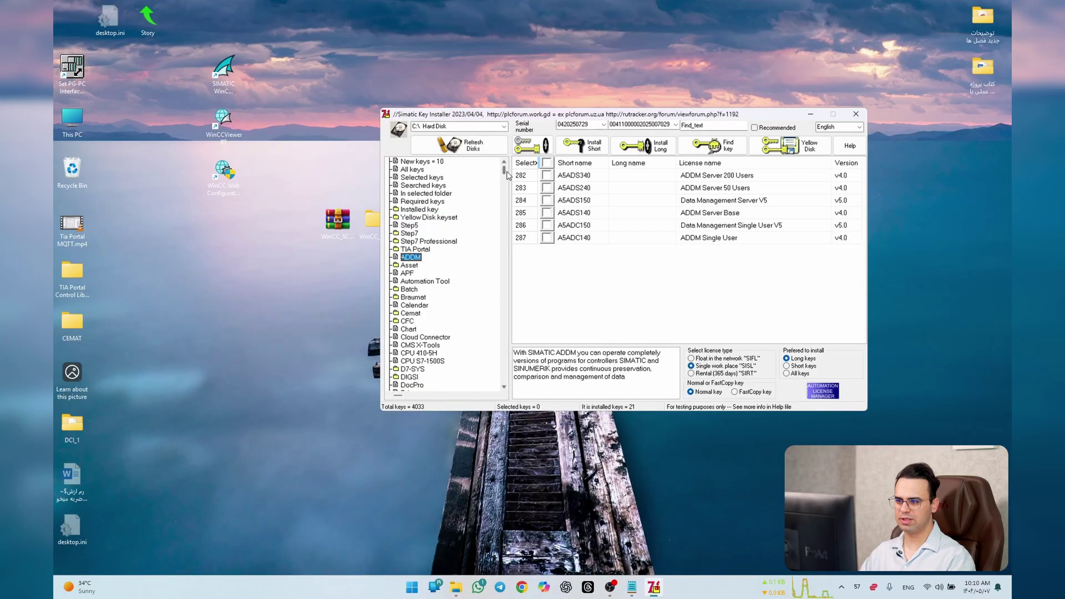
key("Down")
key("Down")
key("Down")
key("Down")
key("Down")
key("Down")
key("Down")
key("Down")
key("Down")
key("Down")
key("Down")
key("Down")
key("Down")
key("Down")
key("Down")
key("Down")
key("Down")
key("Down")
key("Down")
key("Down")
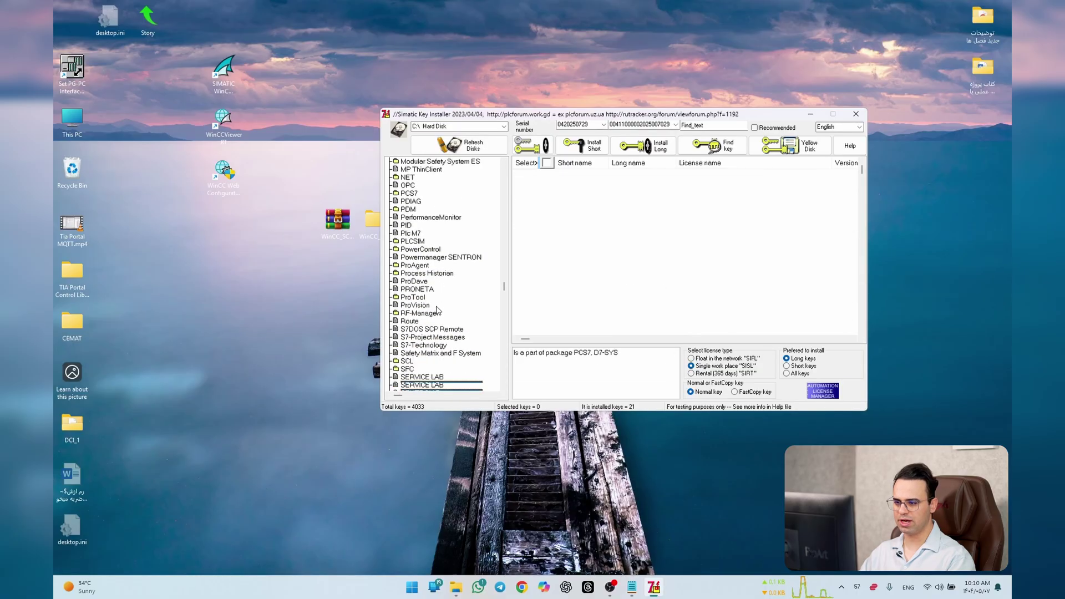
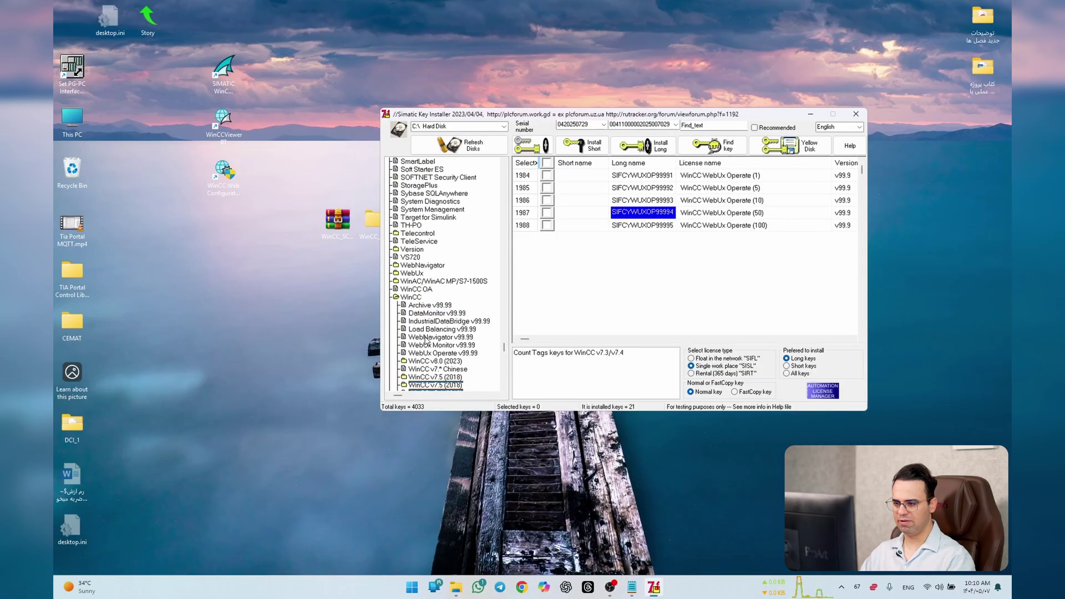
left_click(420, 314)
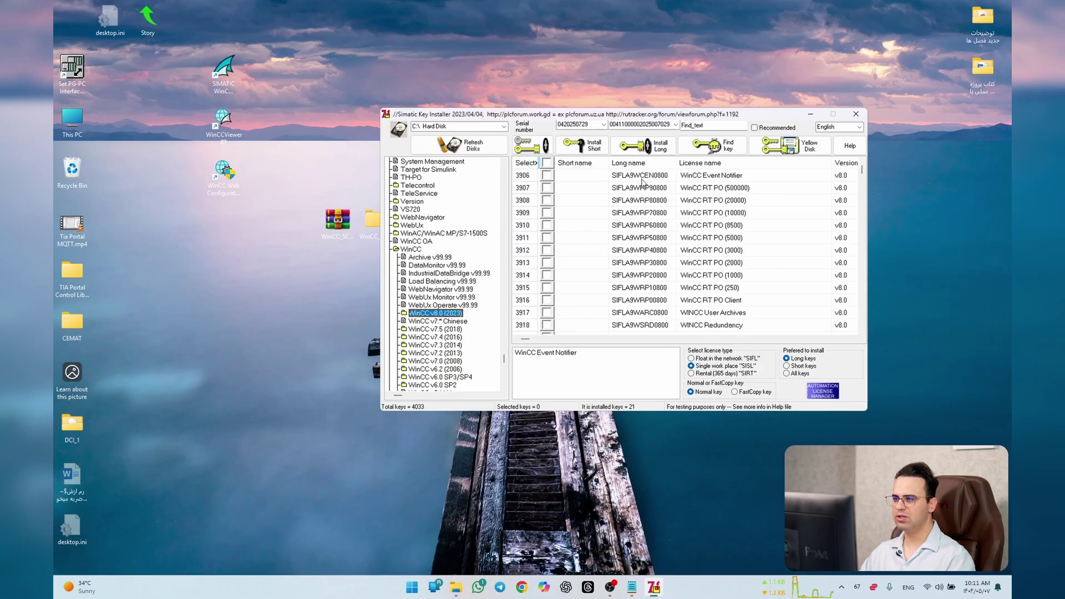
Step: Find WINCC RT (512) among the WinCC v8.0 (2023) keys, select it and install it as a long key
scroll(640, 258, "down", 20)
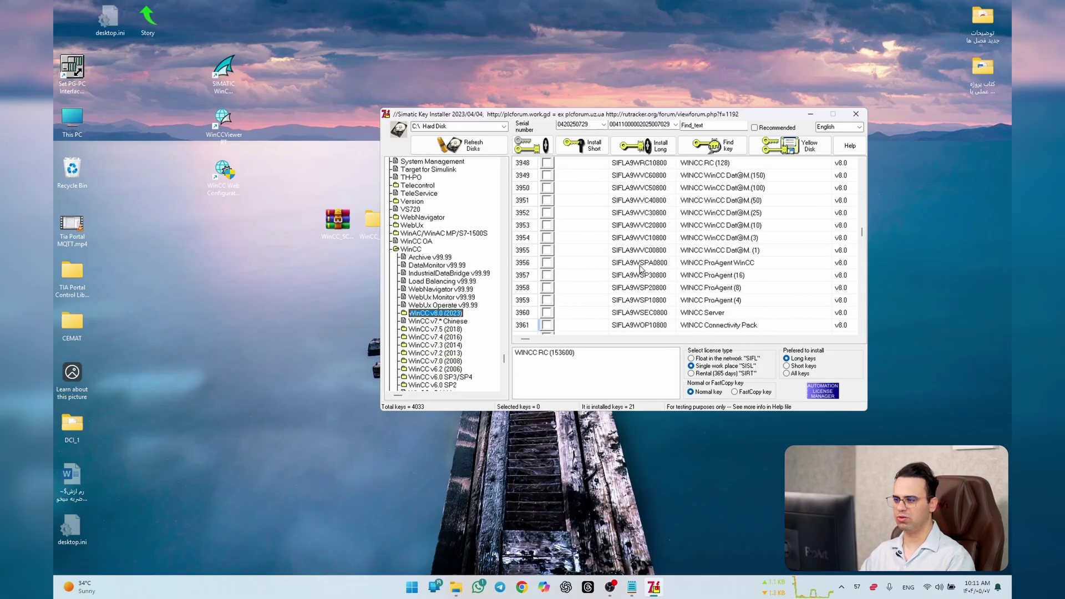
scroll(640, 276, "down", 1)
key("Down")
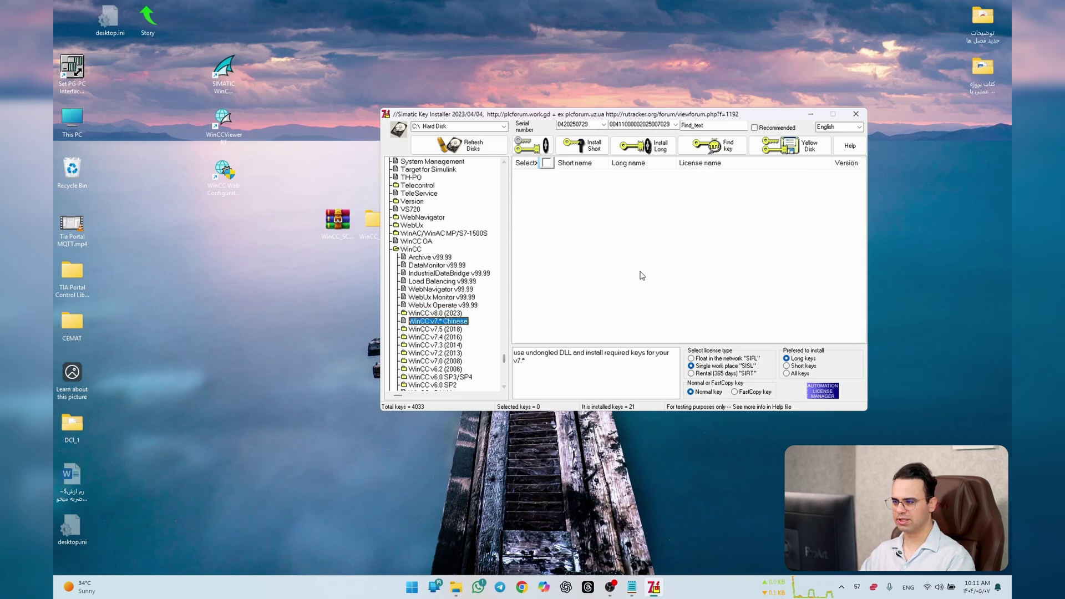
left_click(426, 313)
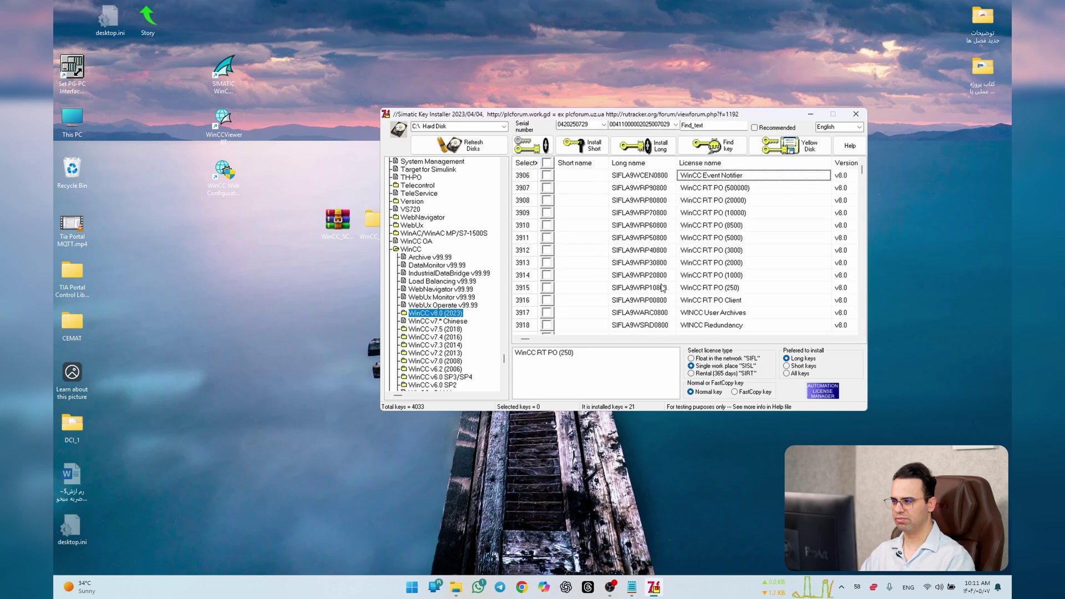
scroll(714, 259, "down", 4)
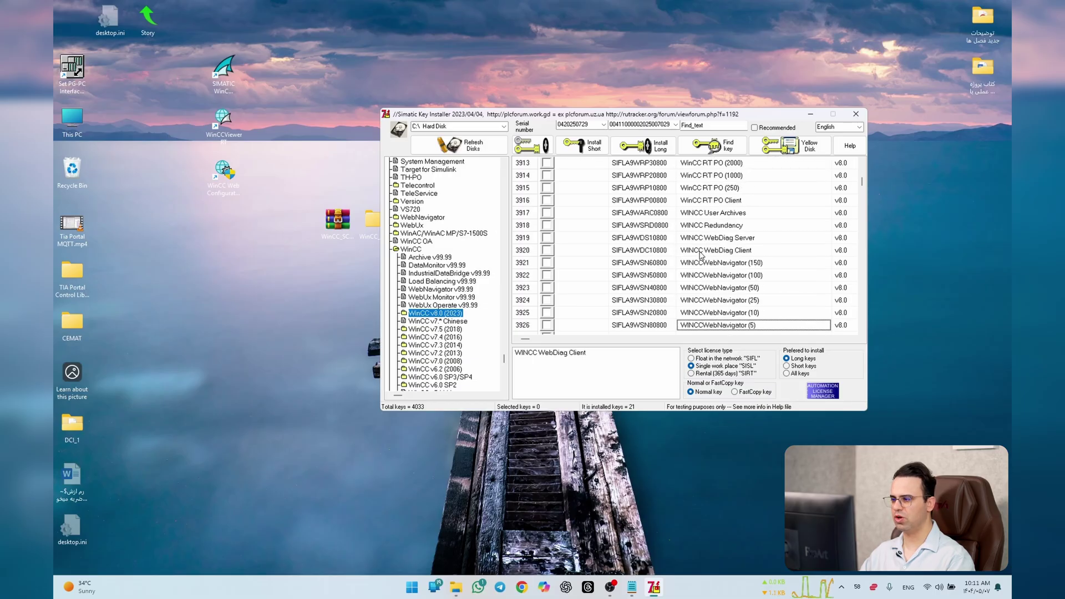
scroll(680, 260, "down", 3)
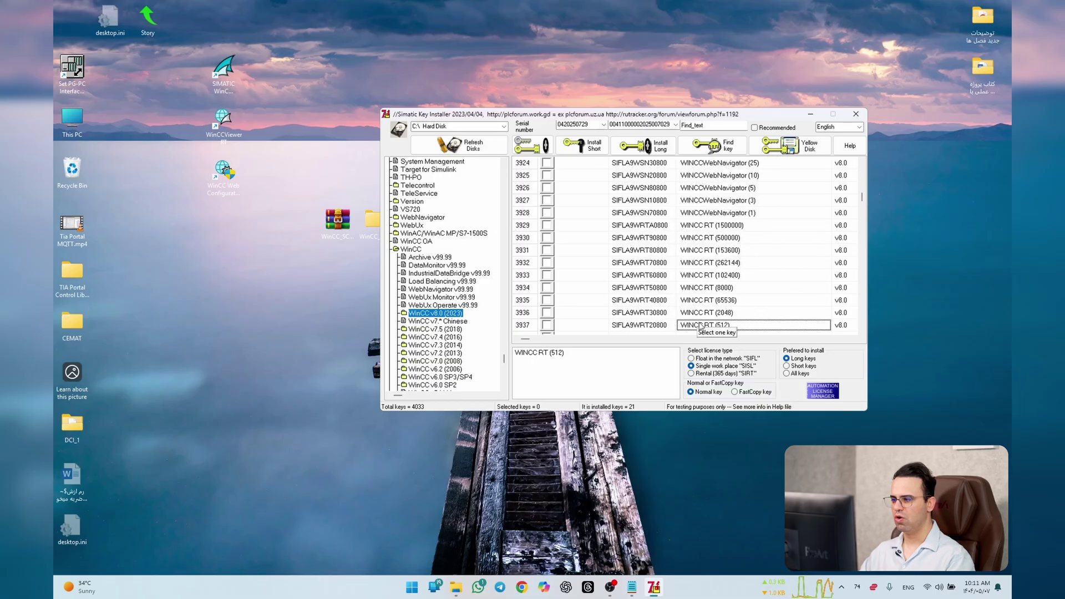
left_click(547, 325)
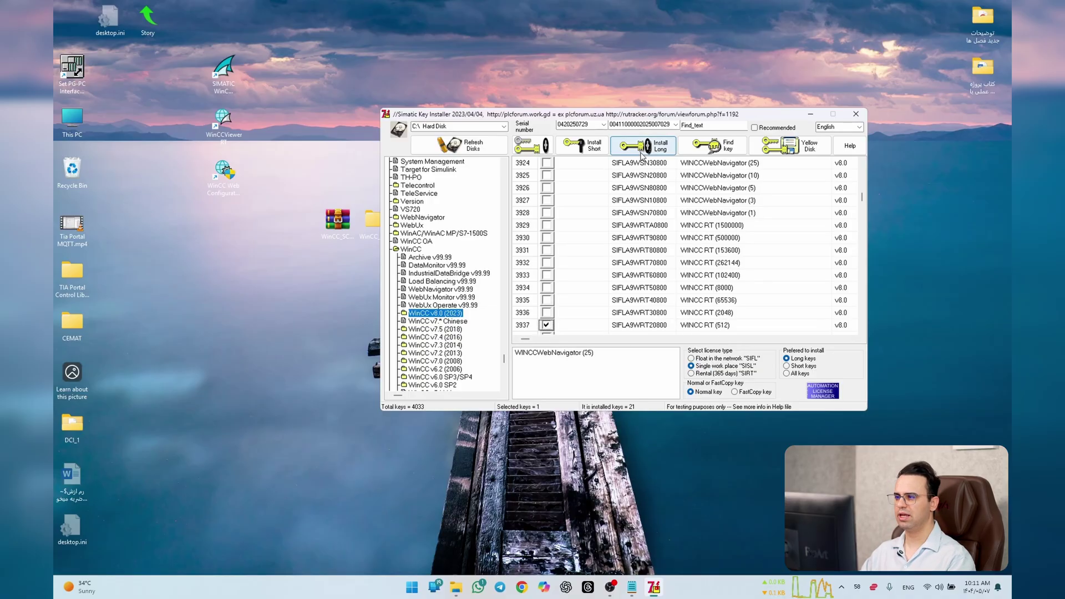
left_click(644, 145)
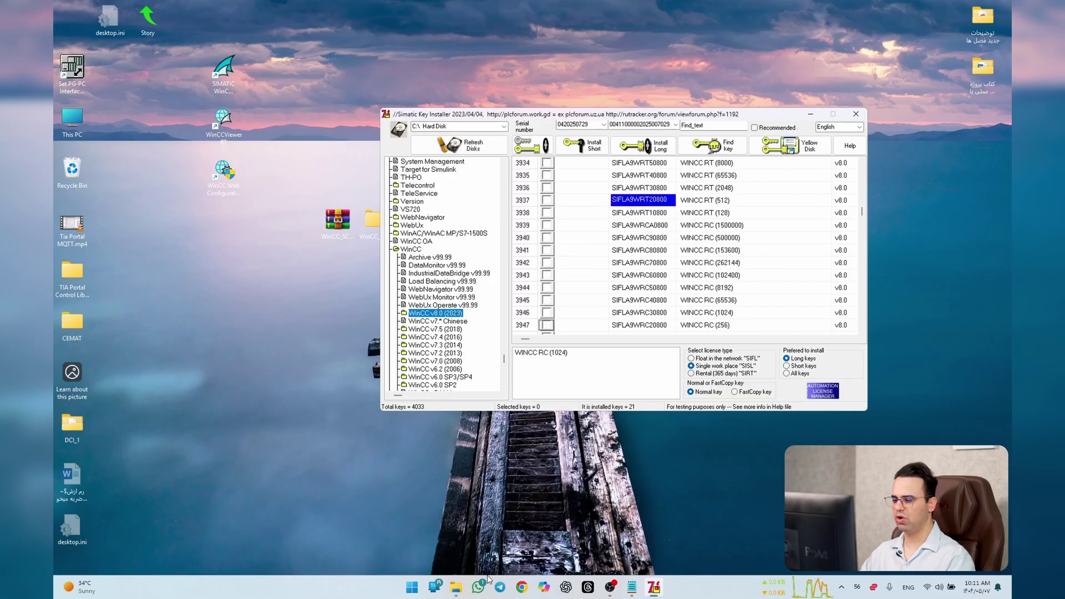
Step: Open Automation License Manager, check the WINCC RT (512) key on Local Disk (C:), and close the manager
left_click(411, 587)
left_click(411, 587)
left_click(412, 587)
type("auto")
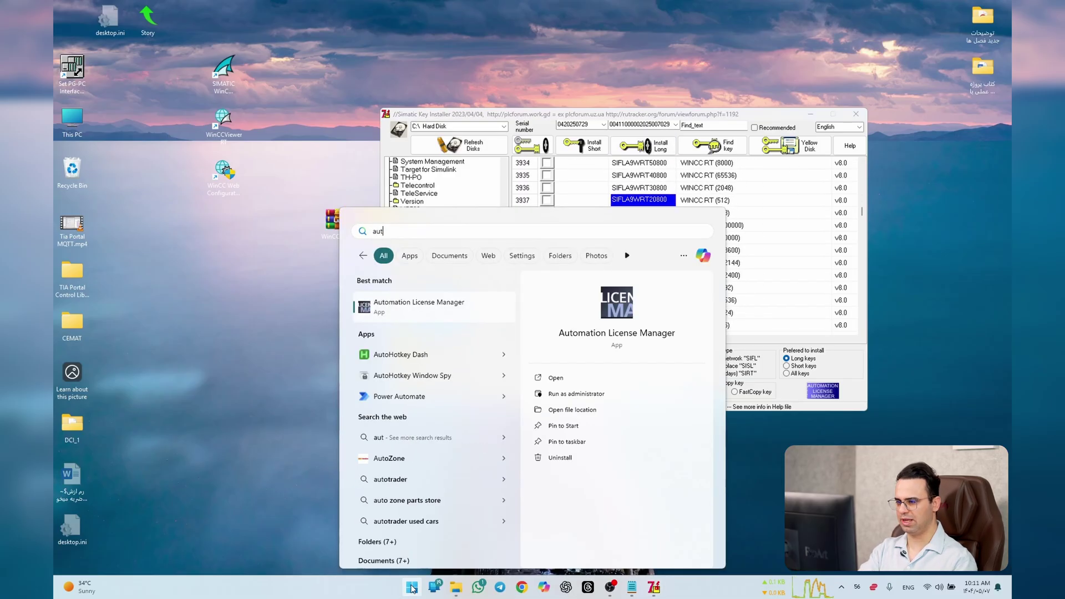
key("Return")
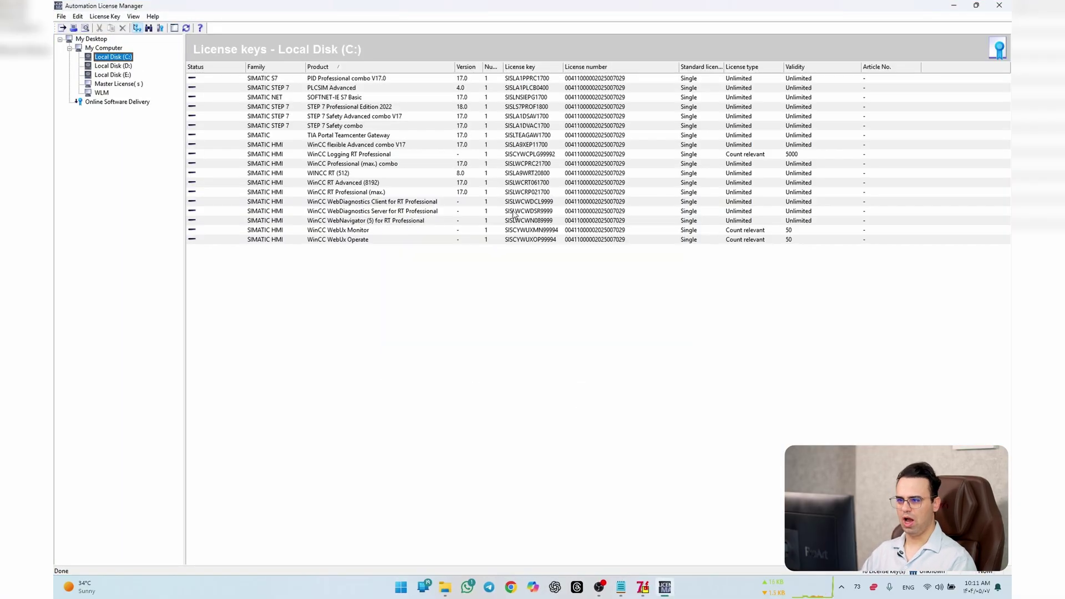
left_click(344, 173)
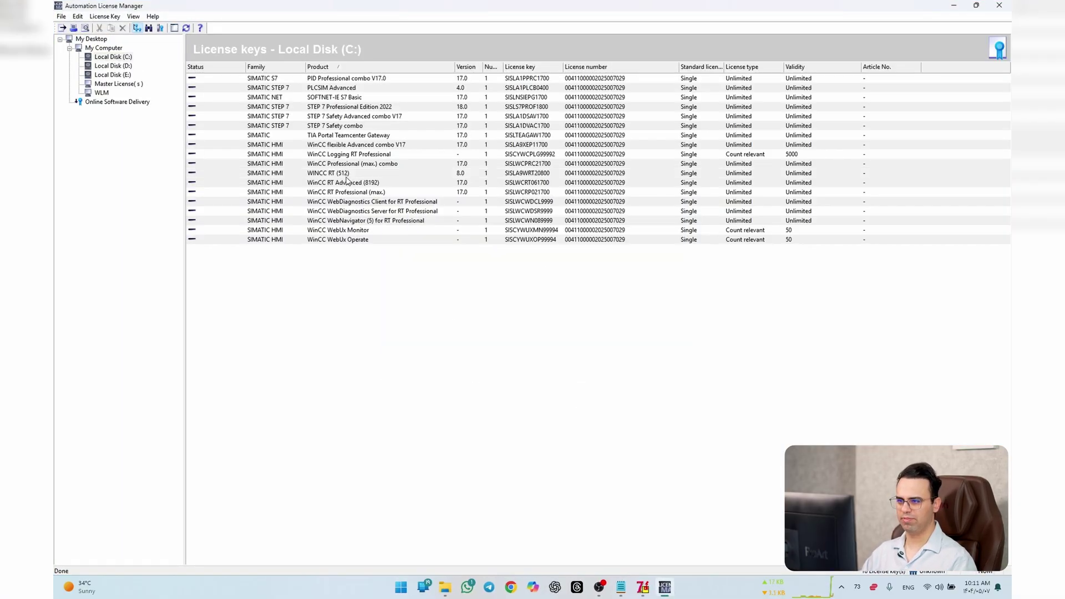
left_click(999, 5)
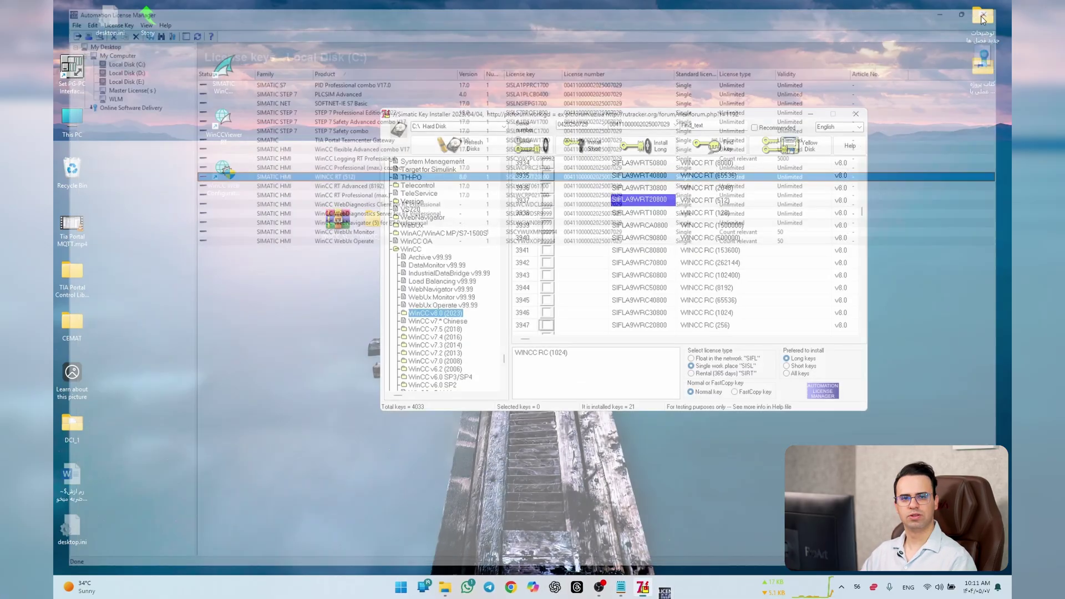
Step: Set the SIMATIC WinCC Explorer desktop shortcut apart from the other WinCC shortcuts and close Simatic Key Installer
left_click_drag(219, 71, 261, 75)
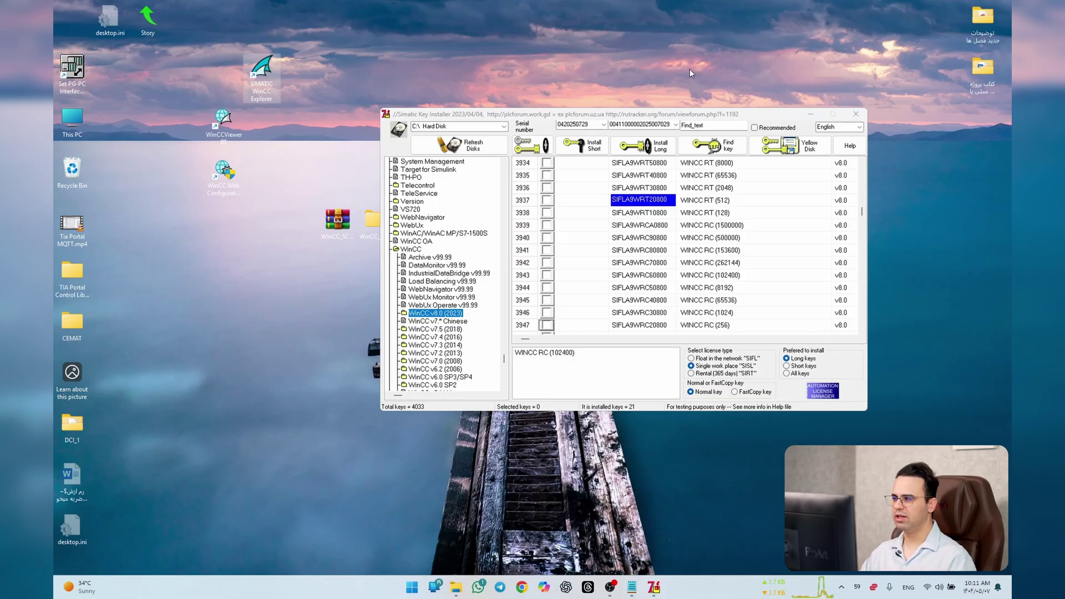
left_click(856, 113)
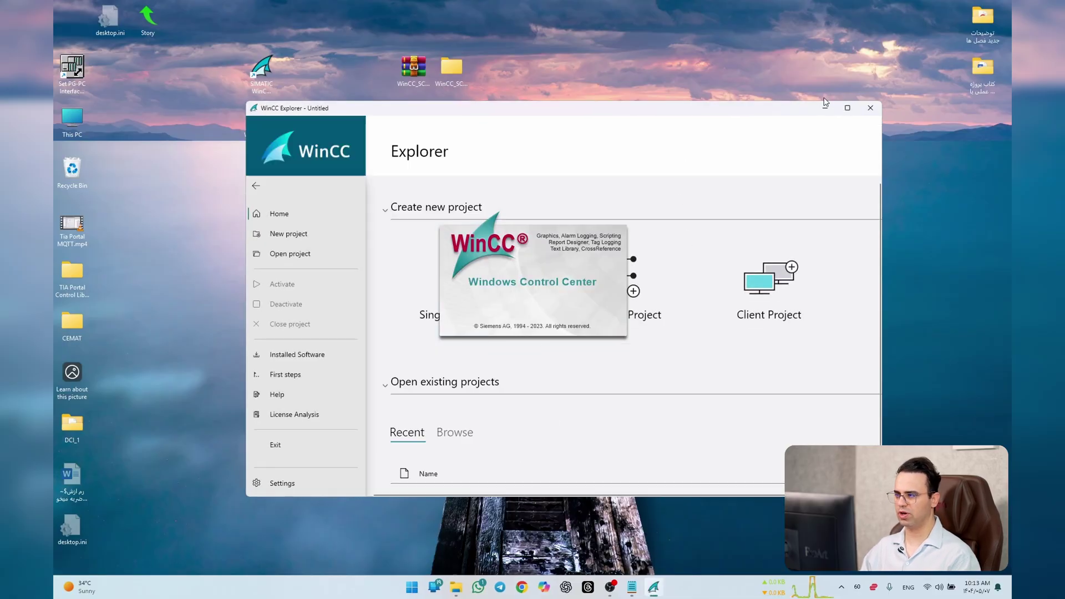
Step: Maximize WinCC Explorer and start a new single-user project named Autonexit_com
left_click(847, 108)
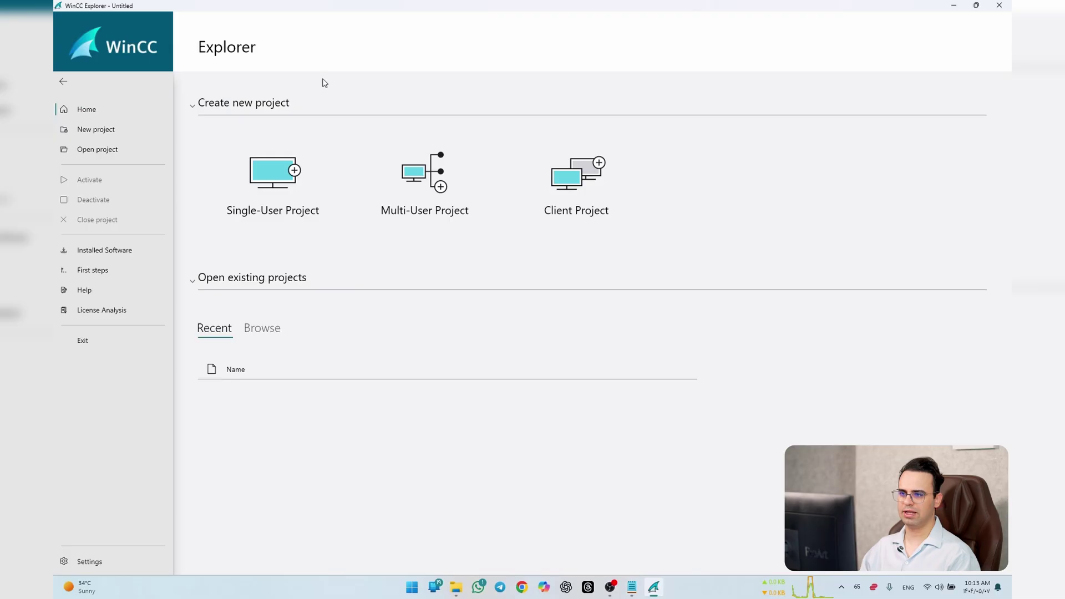
left_click(285, 185)
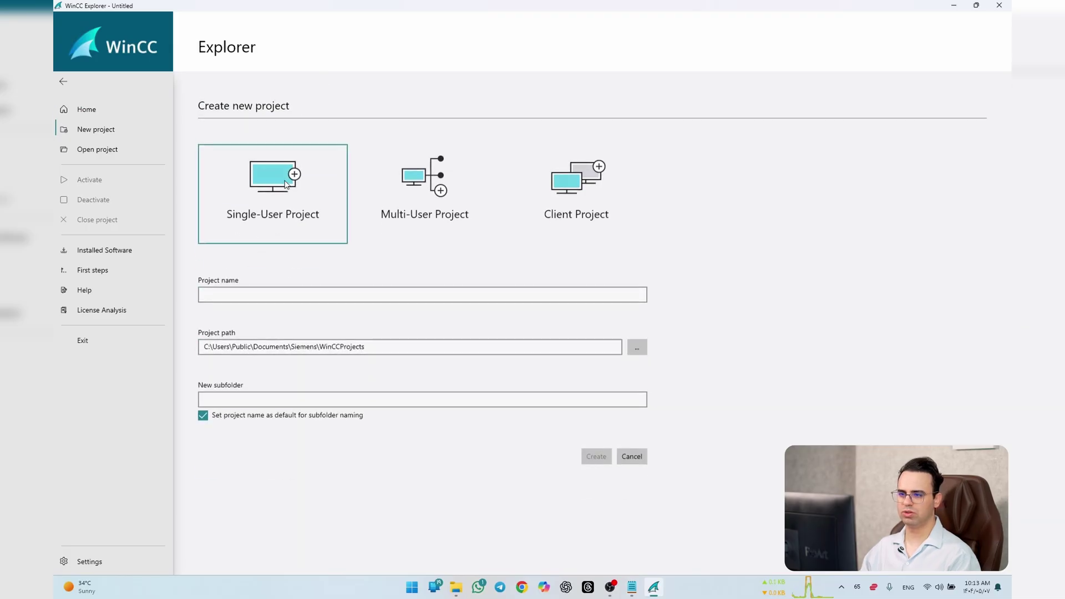
left_click(276, 291)
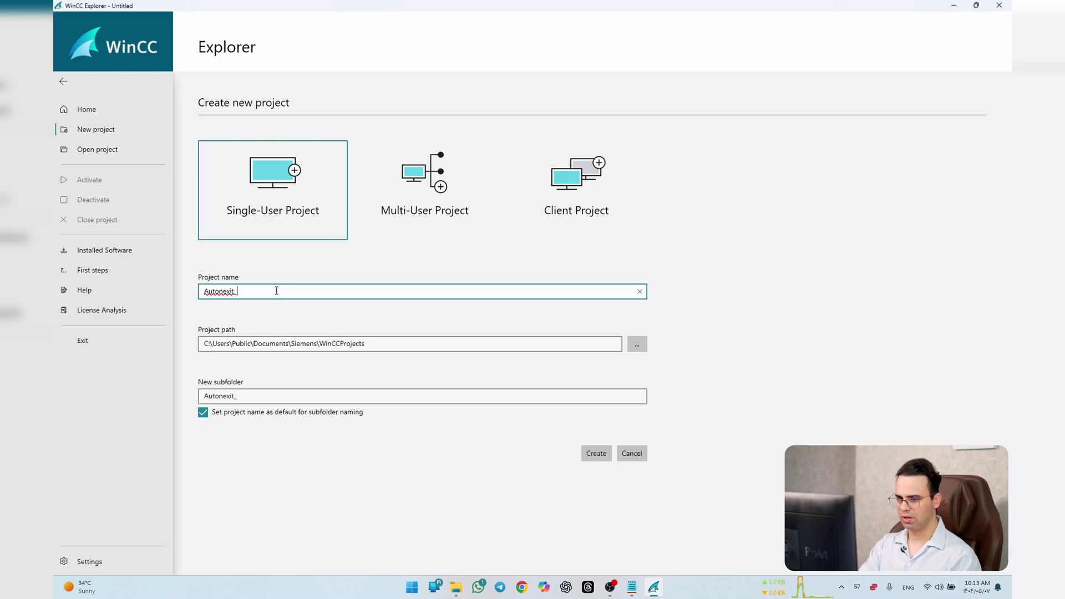
Step: Set the project path to the WinCC_V8 folder under Documents\Automation and create the project
left_click(637, 344)
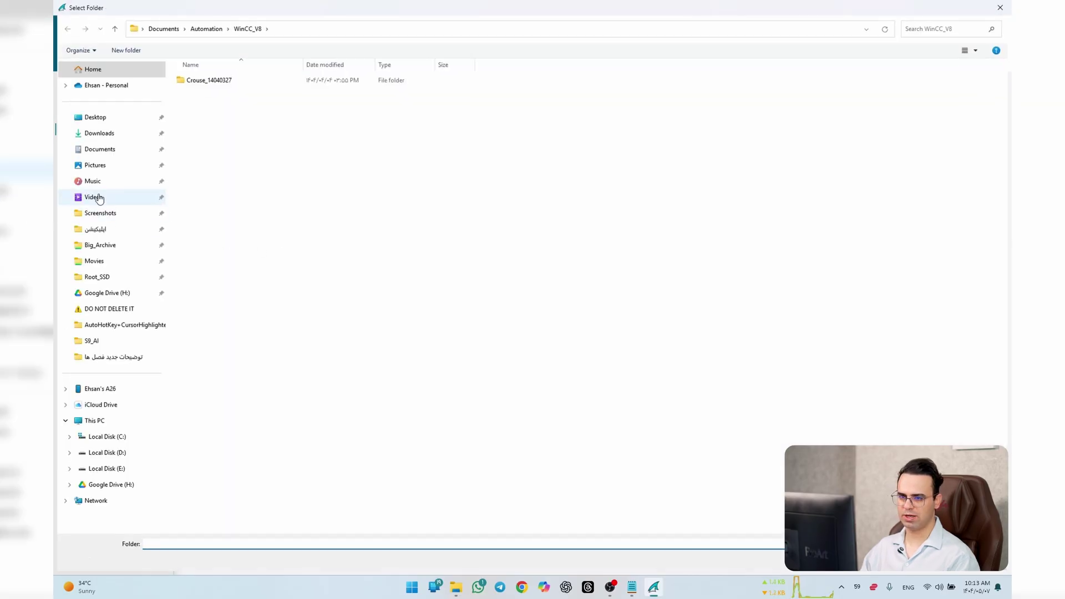
left_click(100, 149)
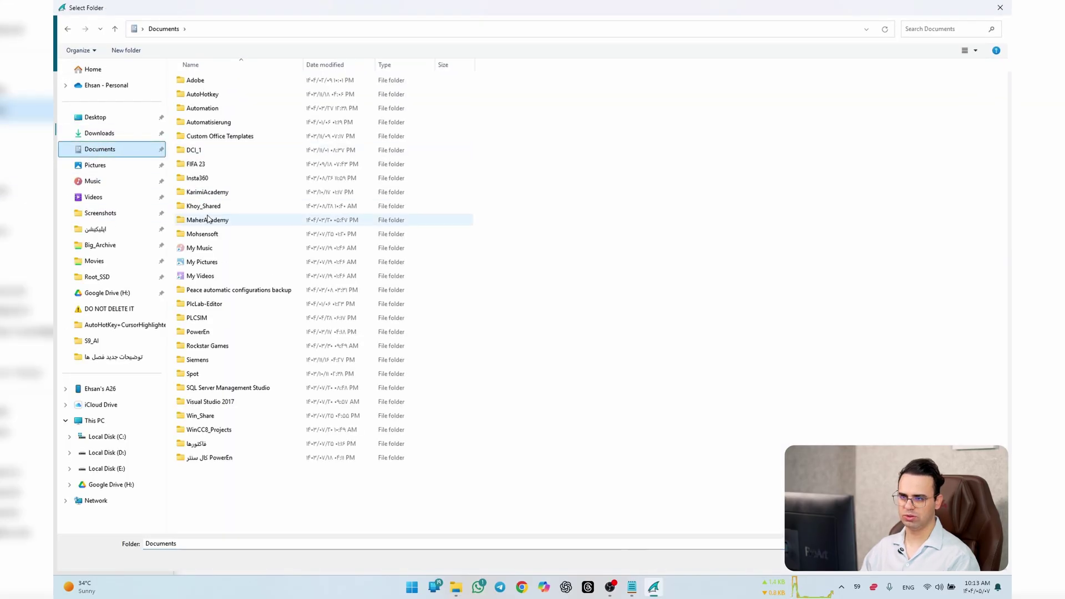
double_click(247, 109)
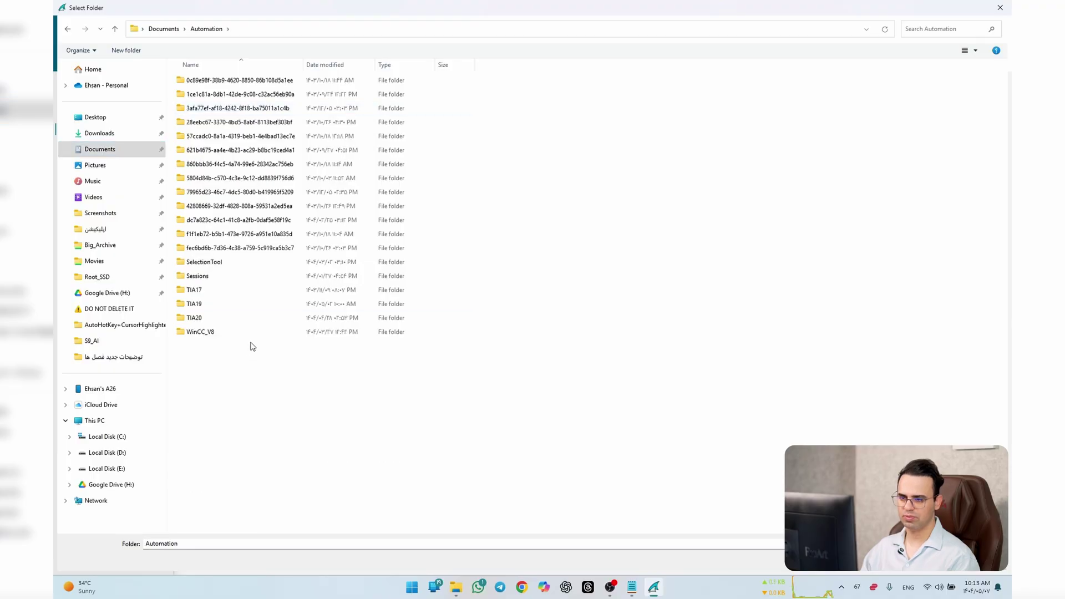
double_click(291, 333)
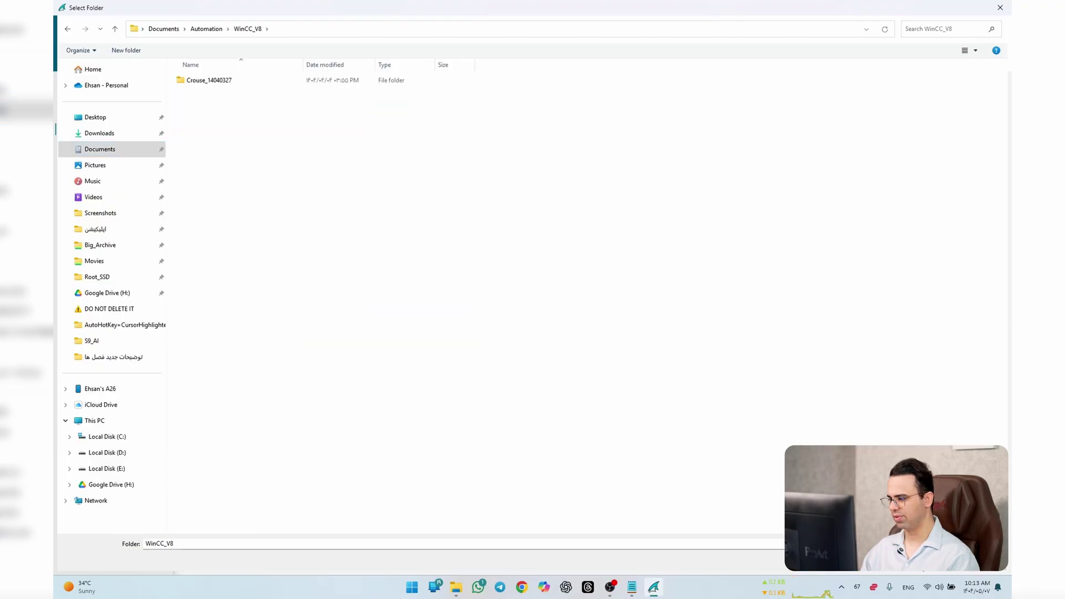
key("Return")
left_click(589, 454)
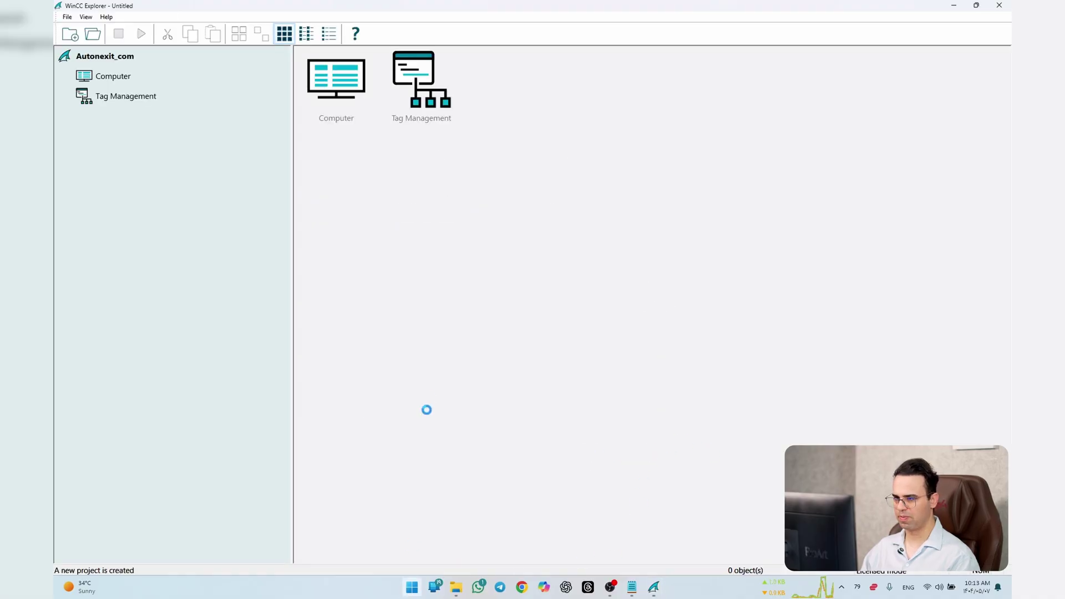
Step: Launch TIA Portal and create a new V19 project named For_WinCC_V8
left_click(411, 587)
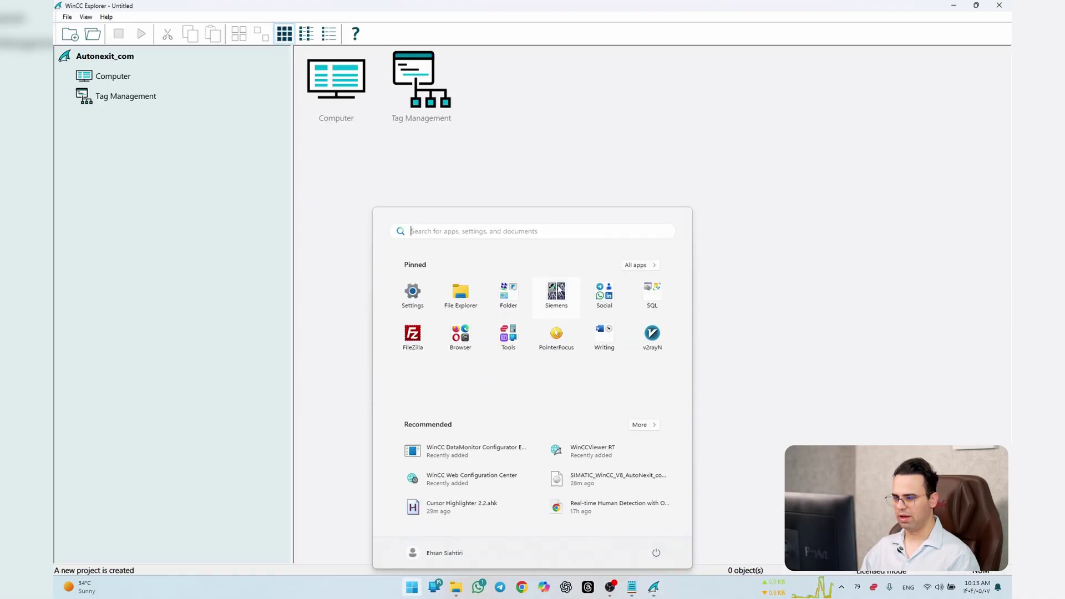
left_click(559, 289)
left_click(505, 364)
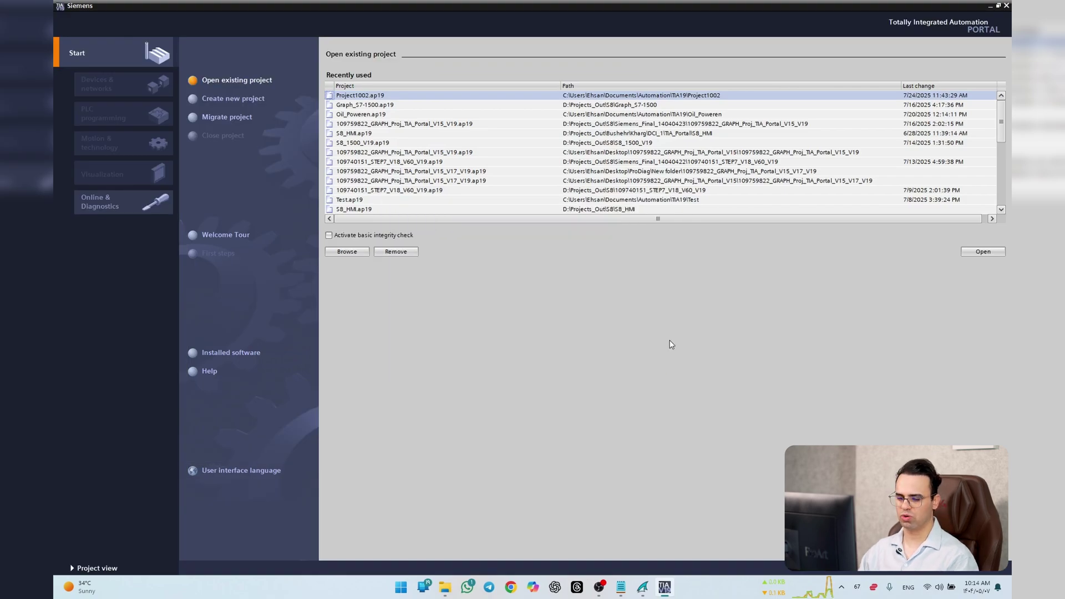
left_click(244, 99)
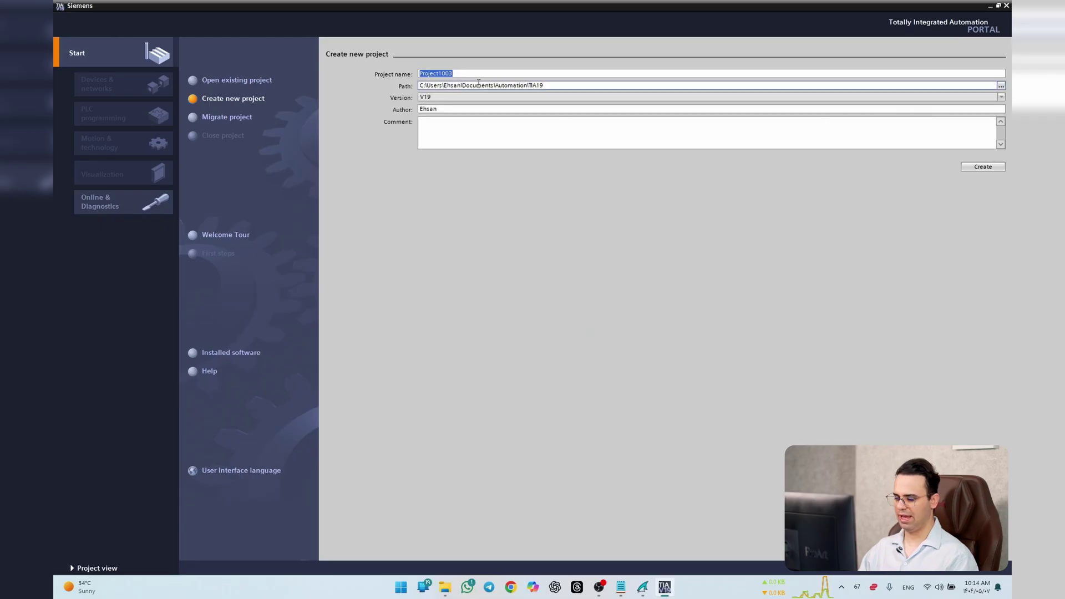
type("WinCC_V8")
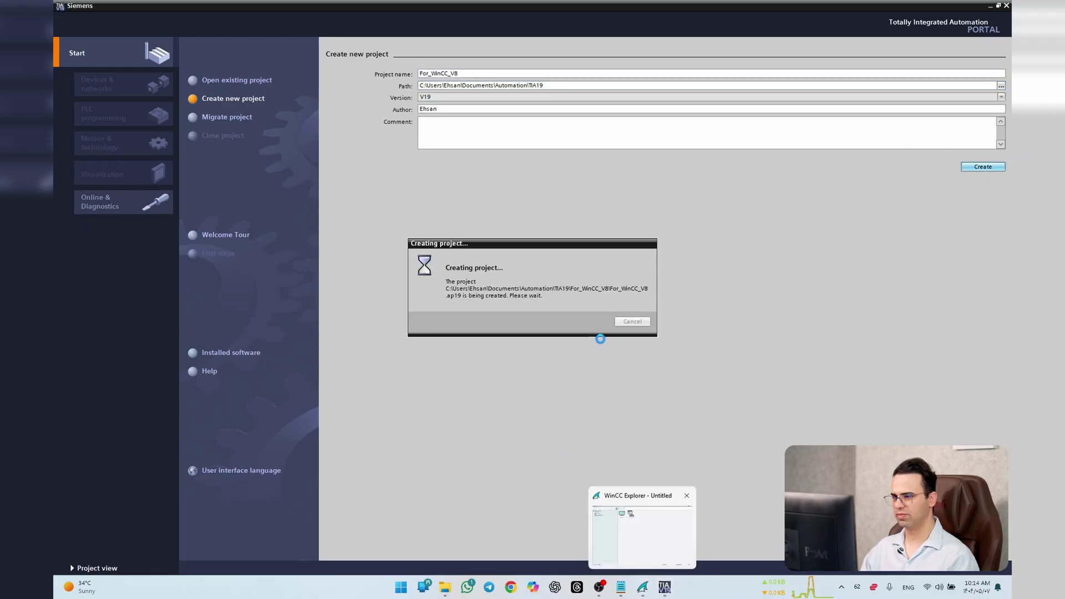
Step: Run the Cursor Highlighter script from the AutoHotKey+CursorHighlighter folder under Music, then close File Explorer
left_click(443, 589)
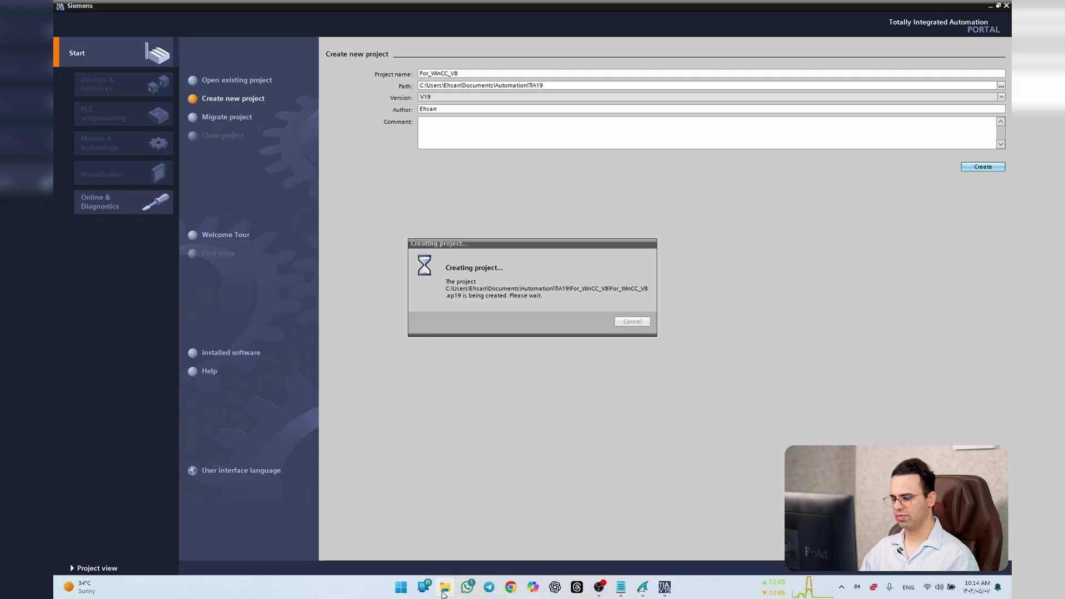
scroll(312, 405, "up", 2)
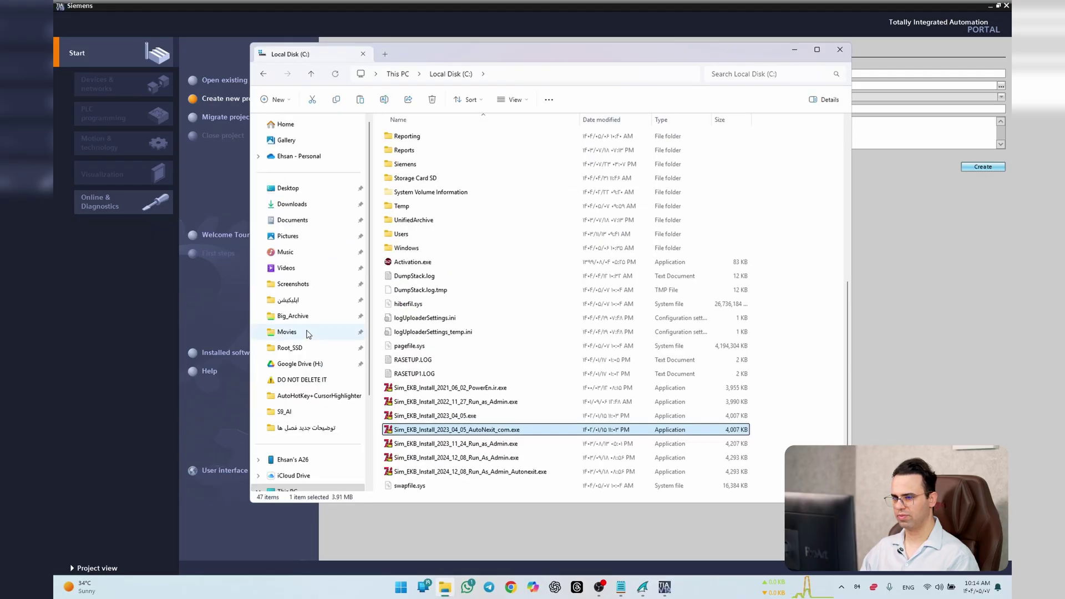
left_click(300, 252)
double_click(436, 191)
left_click(476, 137)
double_click(475, 137)
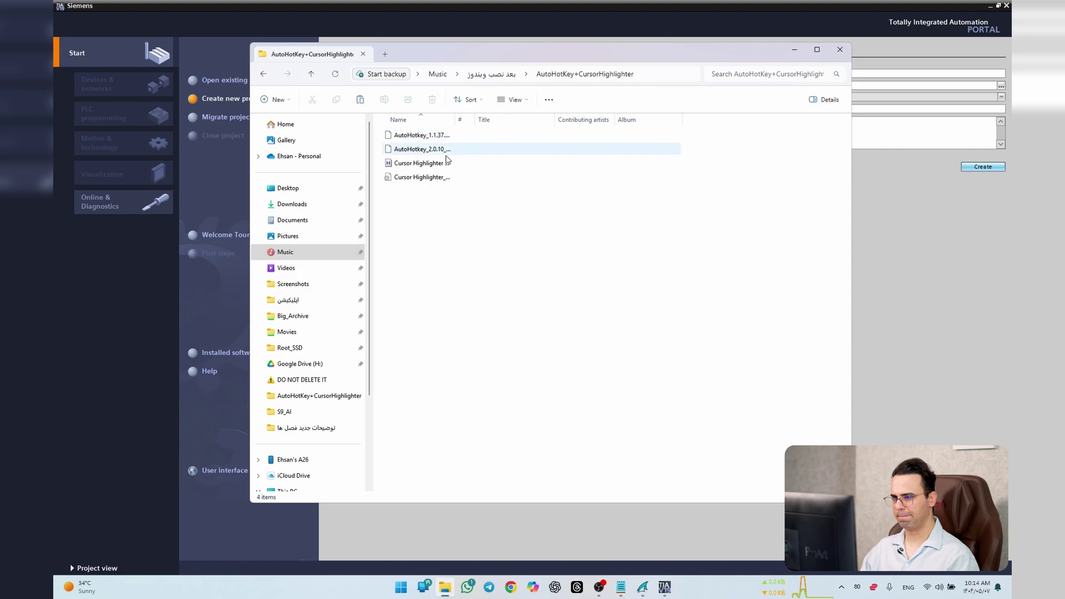
left_click(440, 164)
left_click(835, 54)
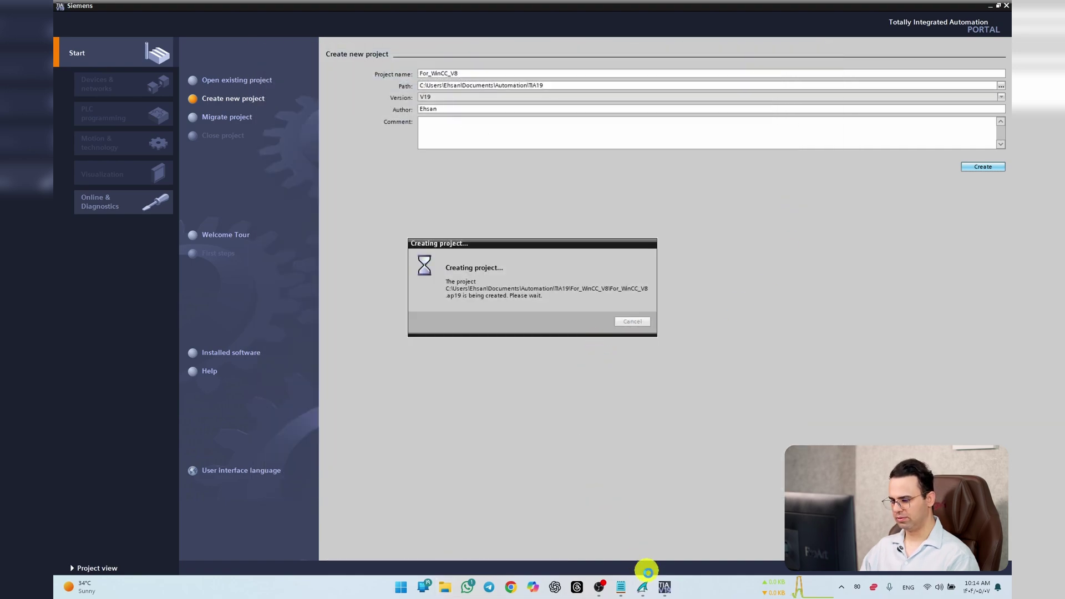
Step: Switch to WinCC Explorer to view the Autonexit_com project's components, and return to TIA Portal
left_click(643, 589)
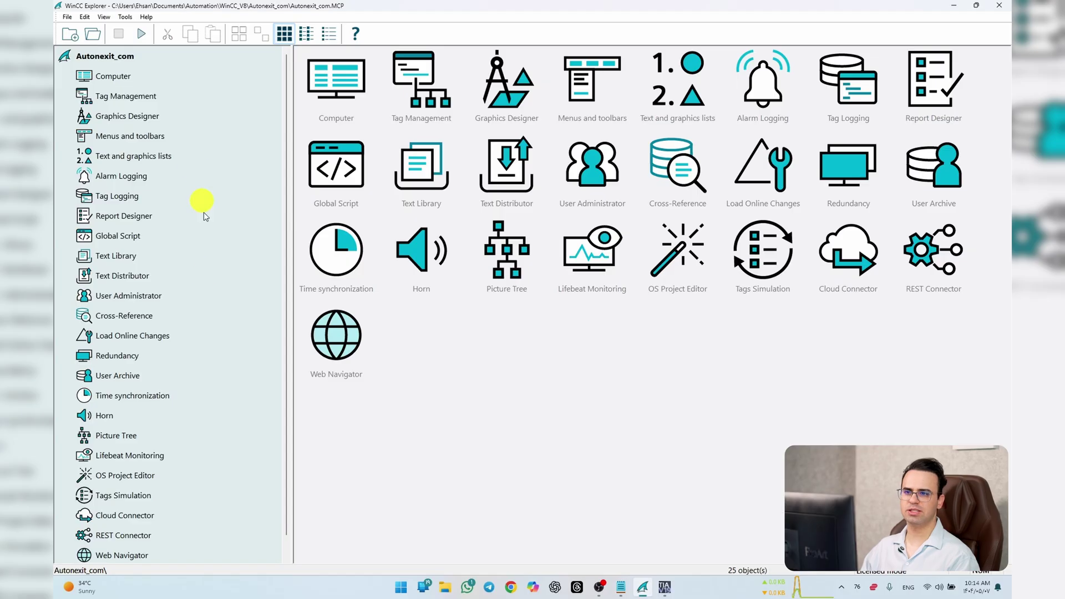
key("alt+Tab")
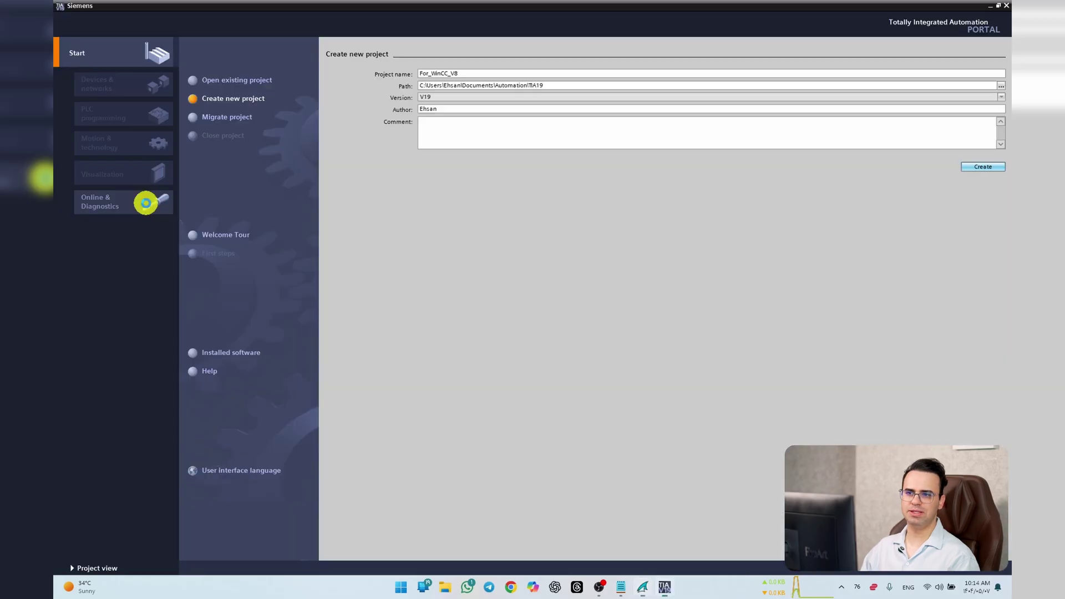
Step: Minimize WinCC Explorer to return to TIA Portal, and enlarge the work area by shrinking the inspector and task panes
left_click(643, 589)
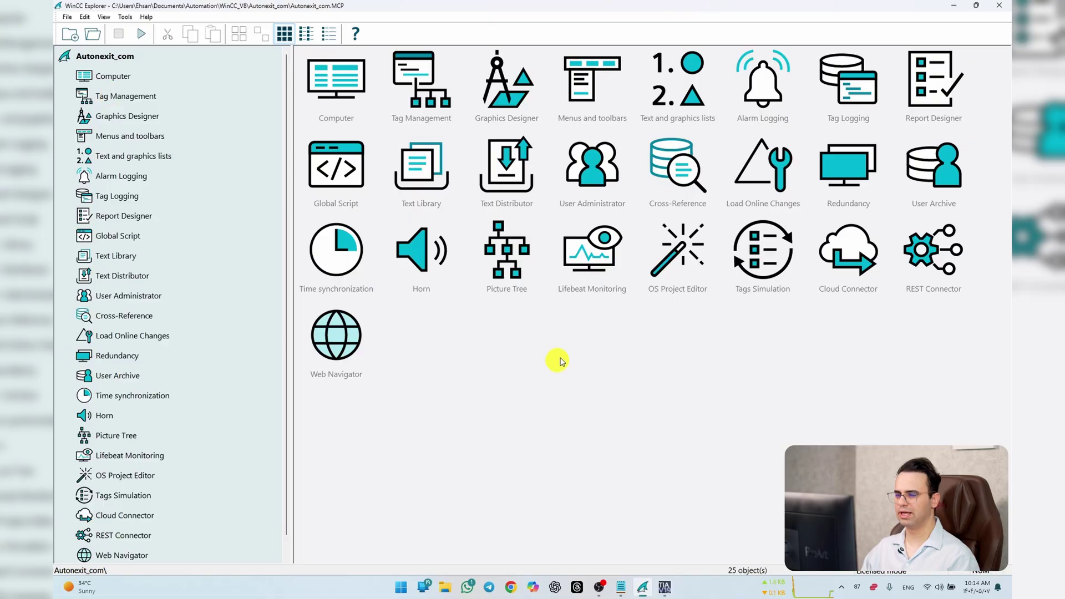
left_click(960, 6)
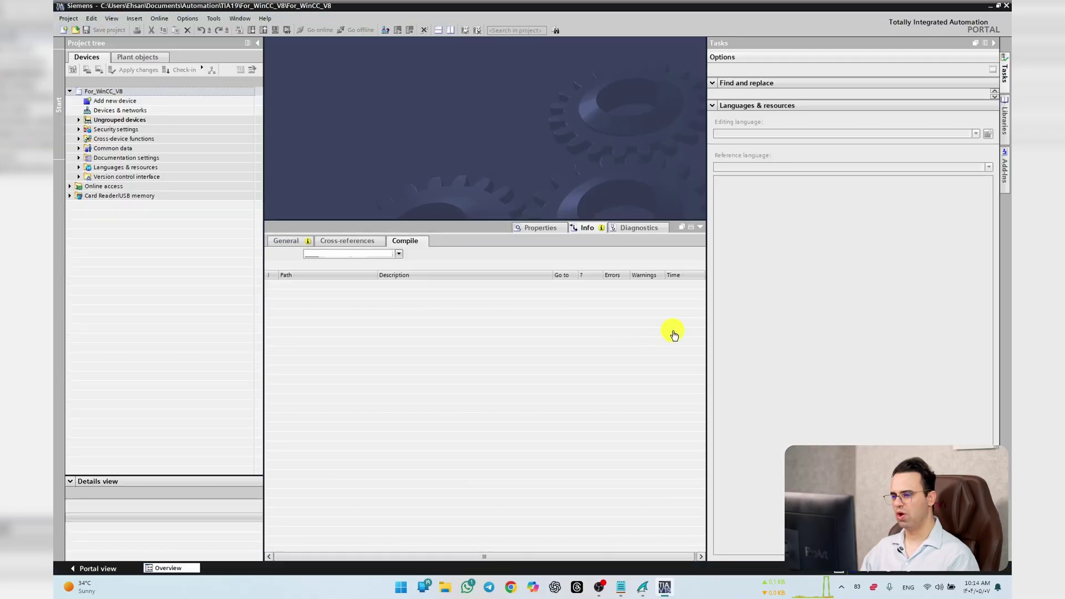
left_click_drag(509, 221, 536, 380)
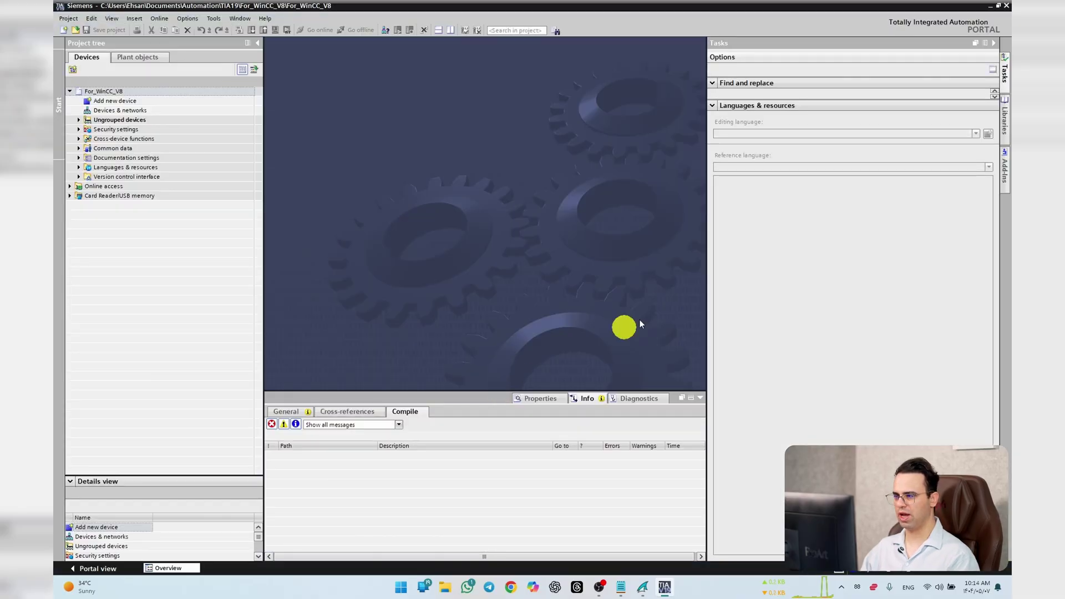
left_click_drag(707, 267, 797, 267)
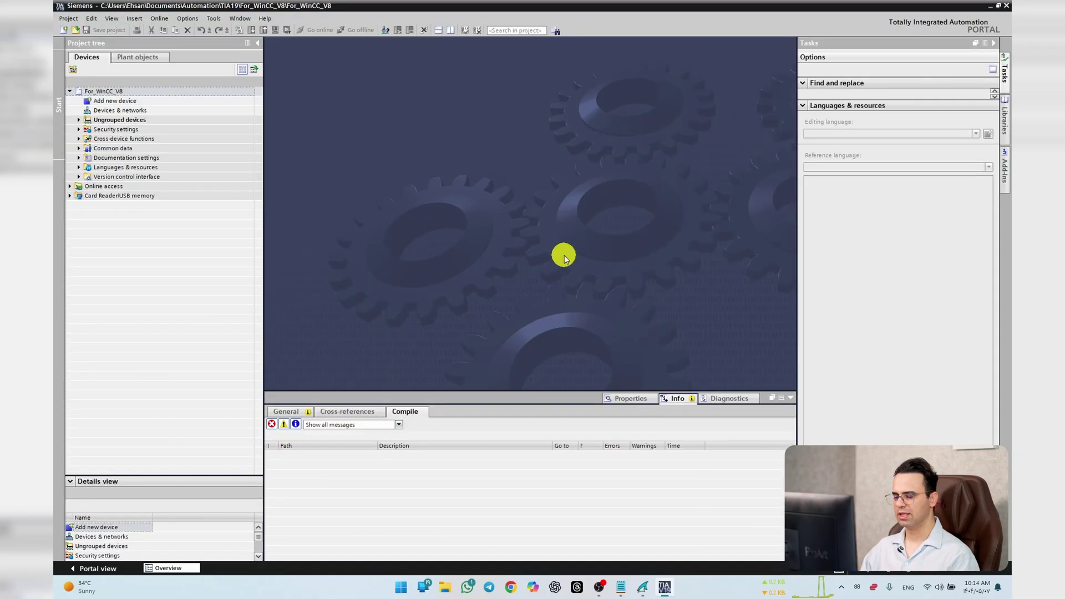
Step: Start adding a SIMATIC S7-1200 controller and choose CPU 1214C DC/DC/DC, article 6ES7 214-1AG40-0XB0
left_click(123, 103)
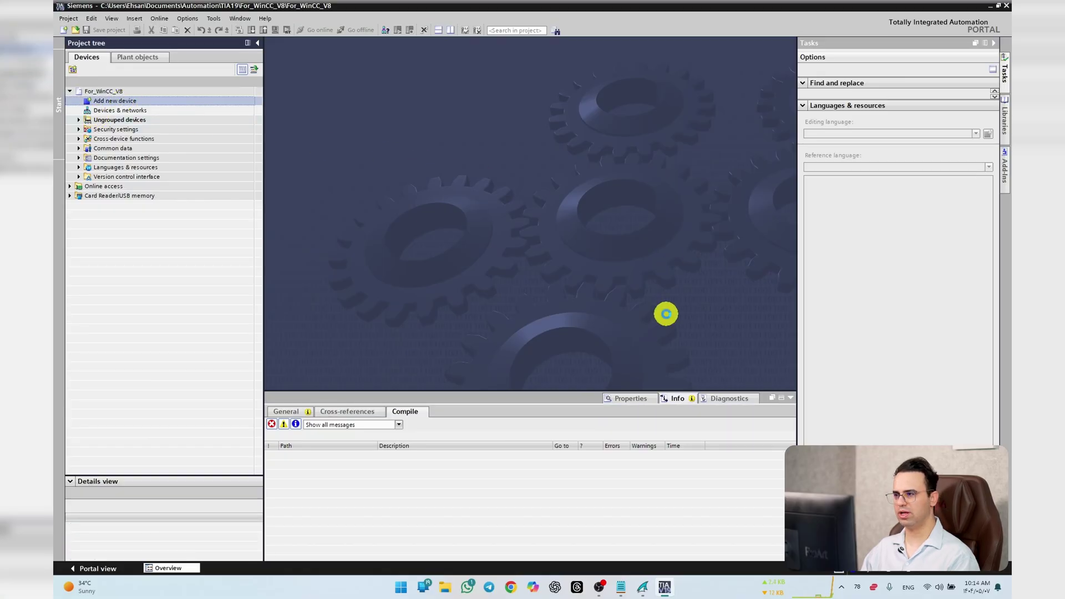
left_click(388, 202)
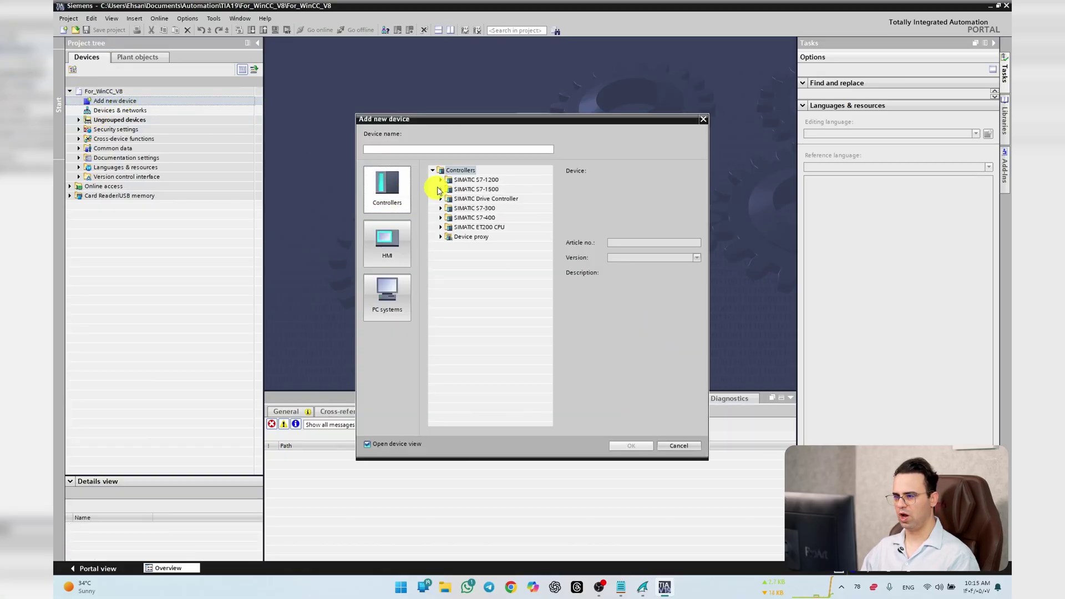
left_click(442, 181)
left_click(449, 190)
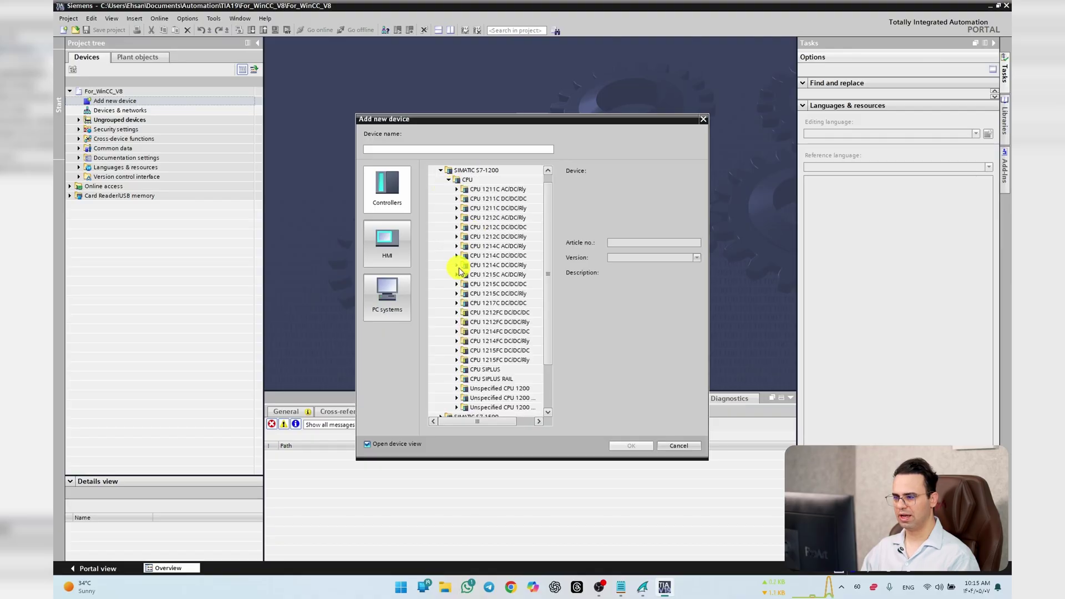
left_click(458, 256)
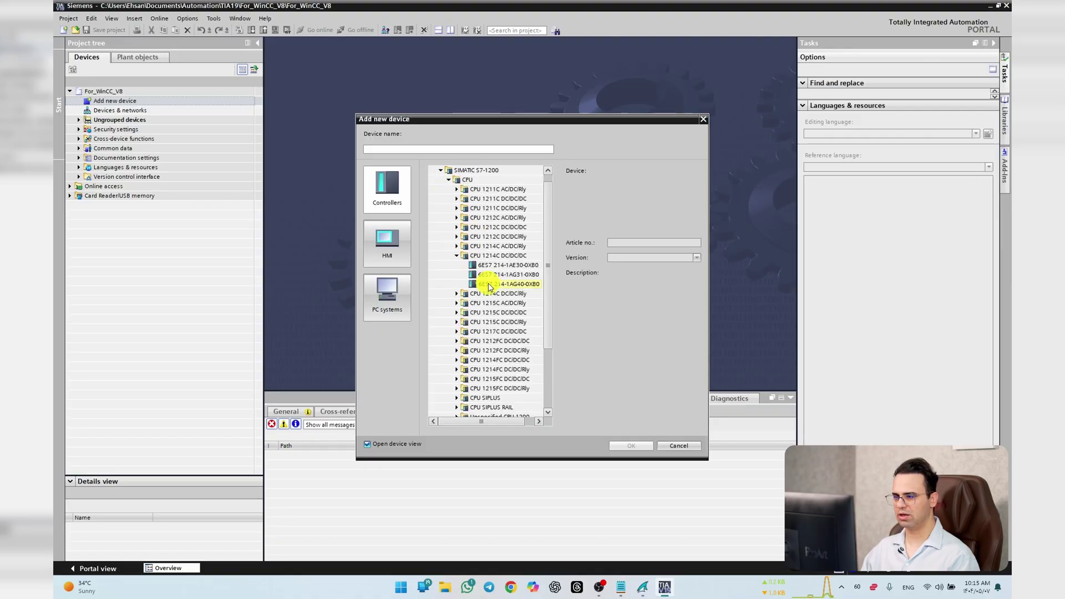
left_click(489, 284)
left_click(632, 445)
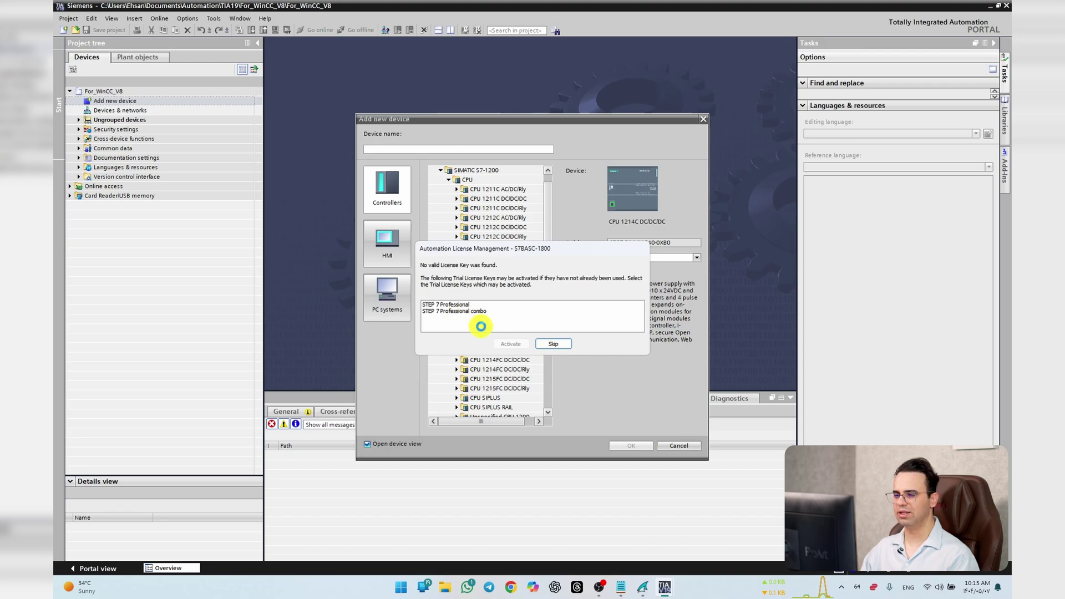
Step: Activate the STEP 7 Professional trial license and add the 6ES7 214-1AG40-0XB0 CPU to the project
left_click(462, 312)
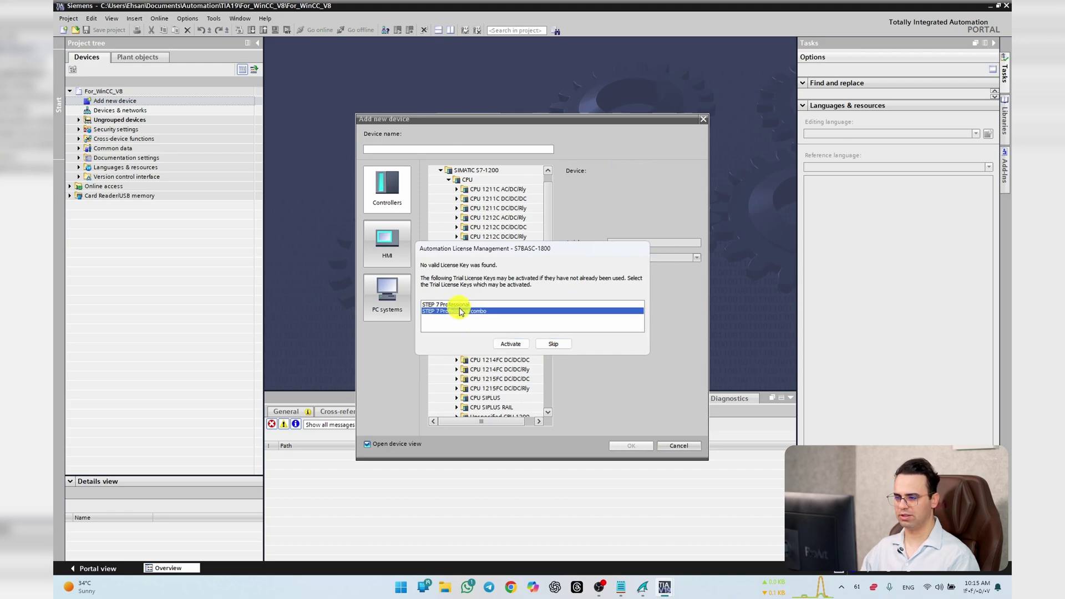
left_click(461, 305)
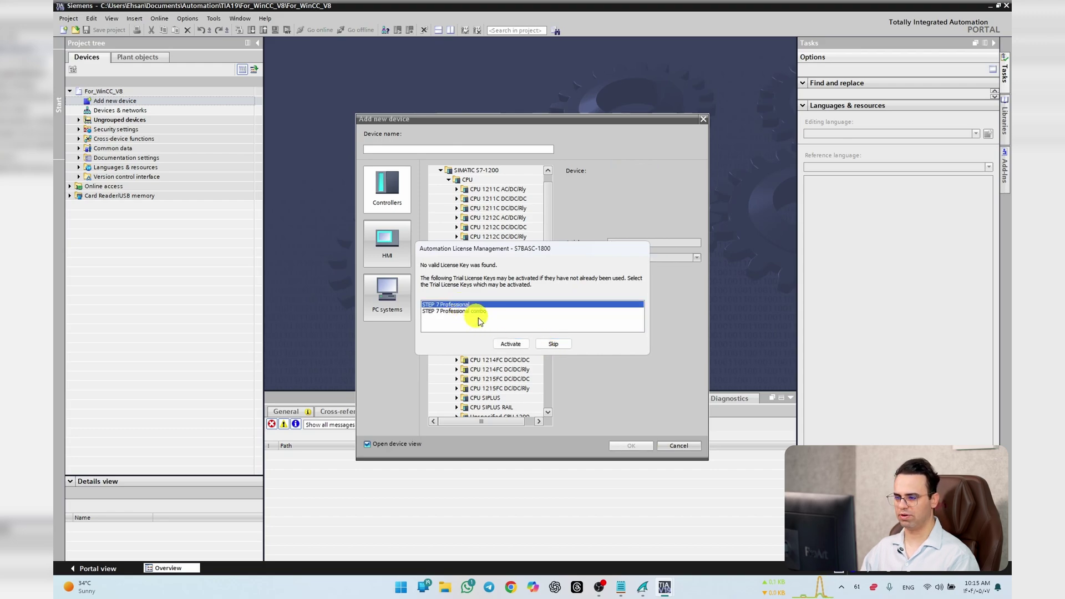
left_click(513, 344)
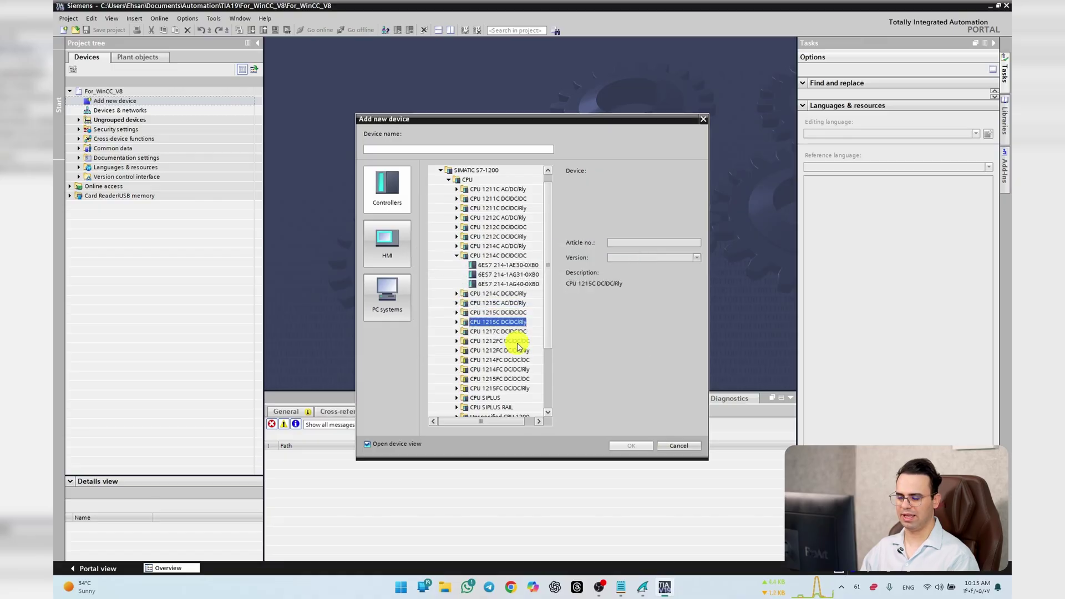
left_click(508, 284)
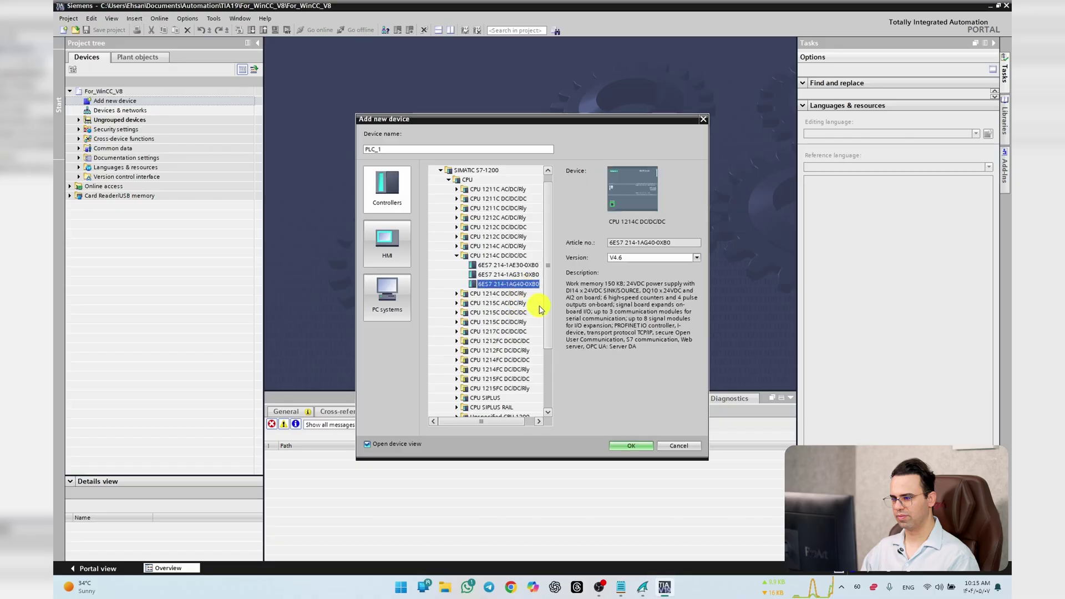
left_click(629, 447)
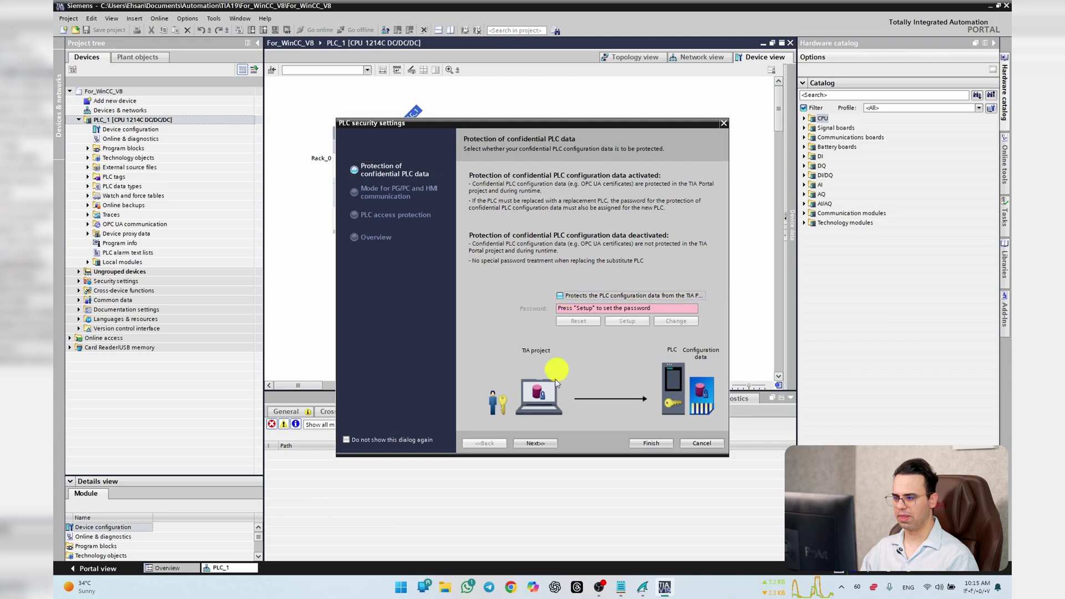
Step: Complete the PLC security settings with configuration data protection disabled, legacy and secure communication permitted, and full access without protection
left_click(534, 443)
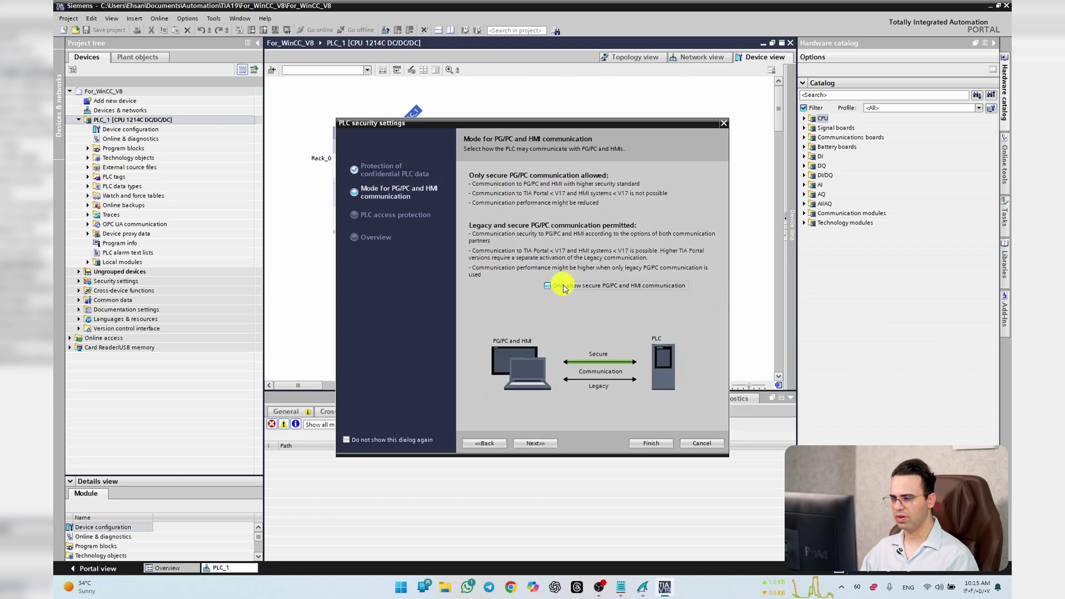
left_click(534, 444)
left_click(645, 312)
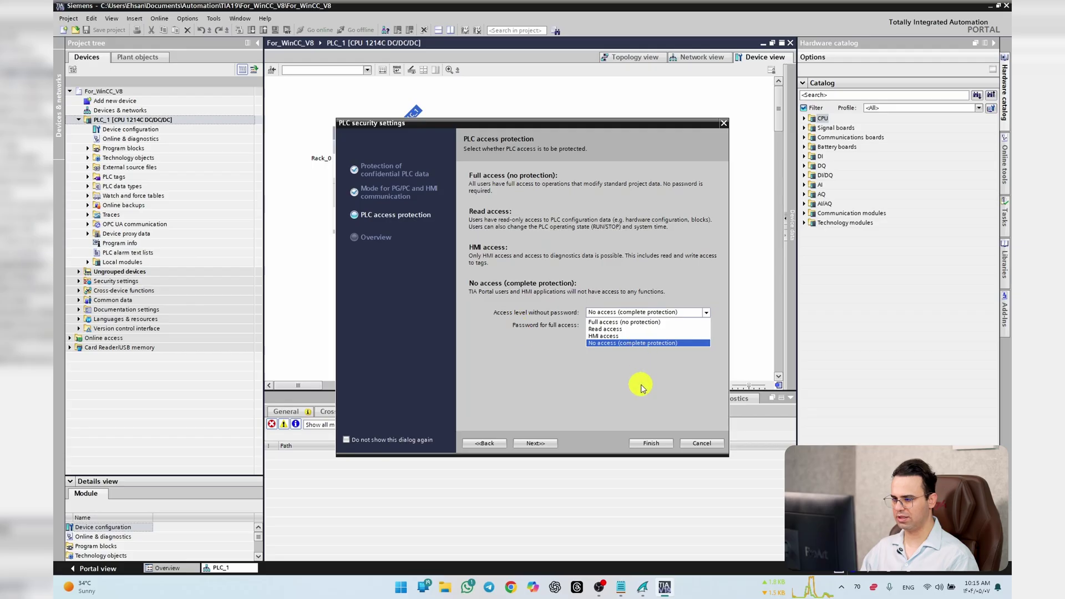
left_click(656, 323)
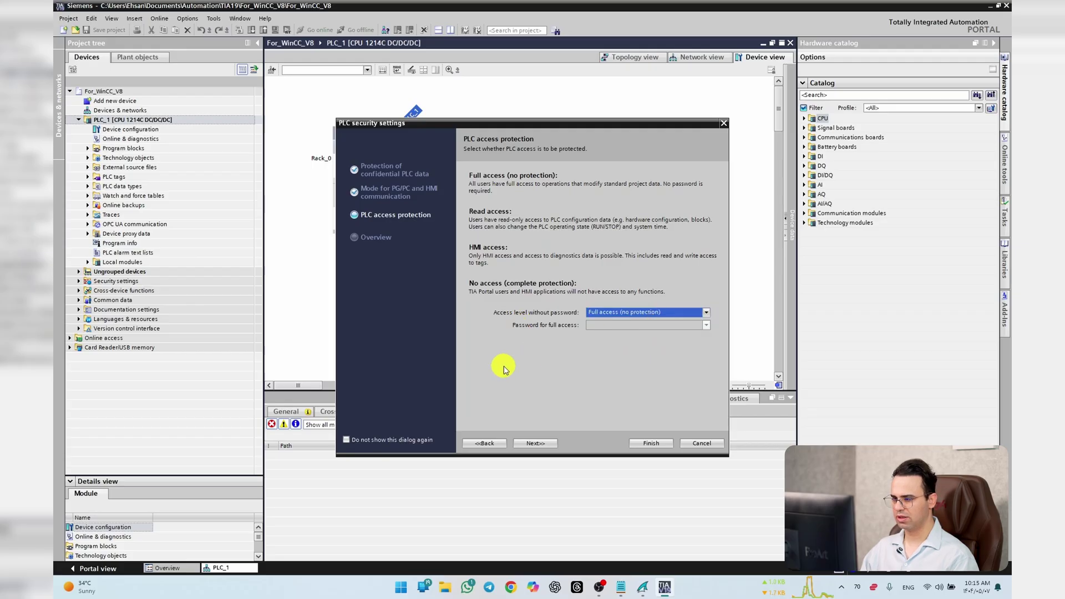
left_click(542, 443)
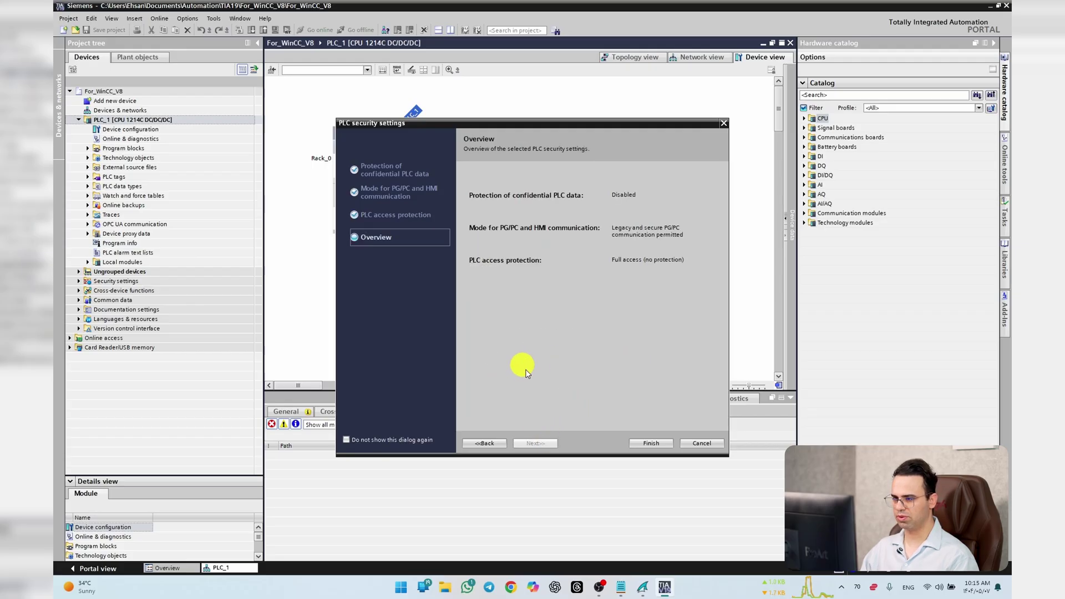
left_click(649, 443)
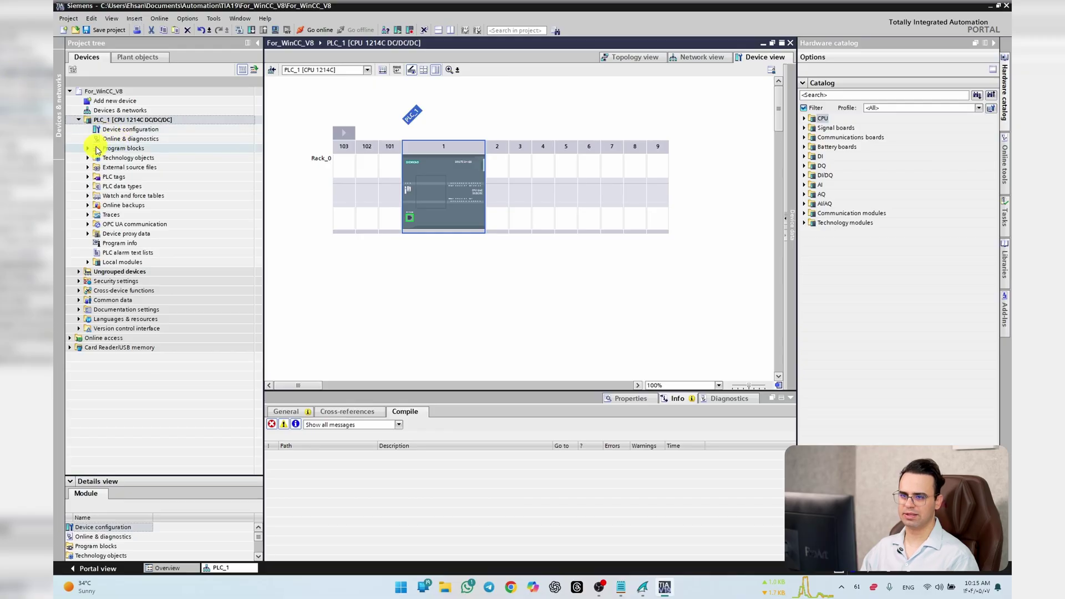
Step: Open the Main [OB1] program block and insert a normally open contact and an output coil in Network 1
left_click(88, 149)
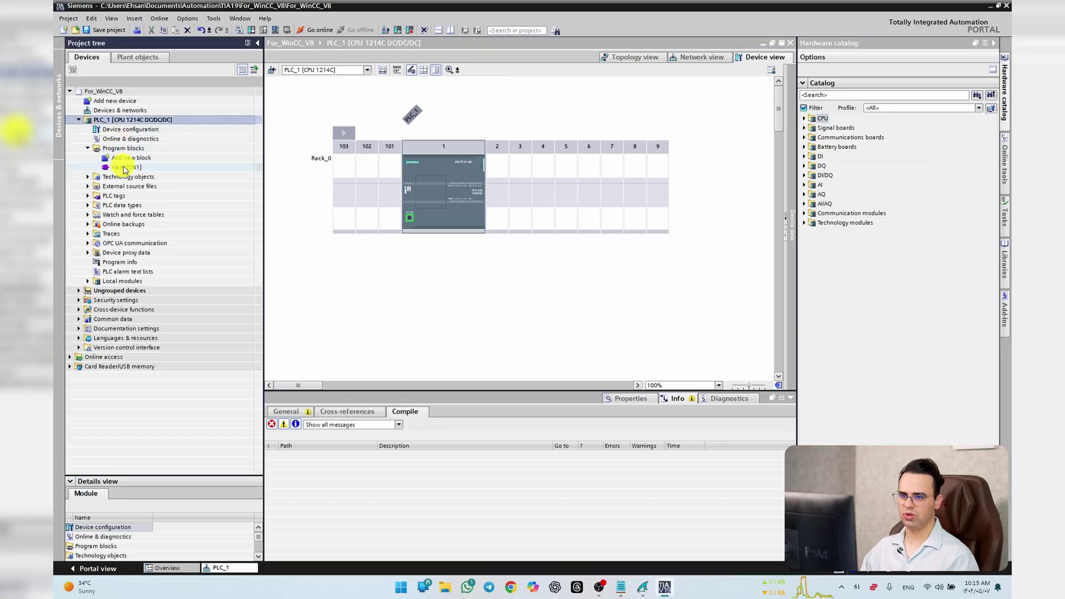
left_click(125, 167)
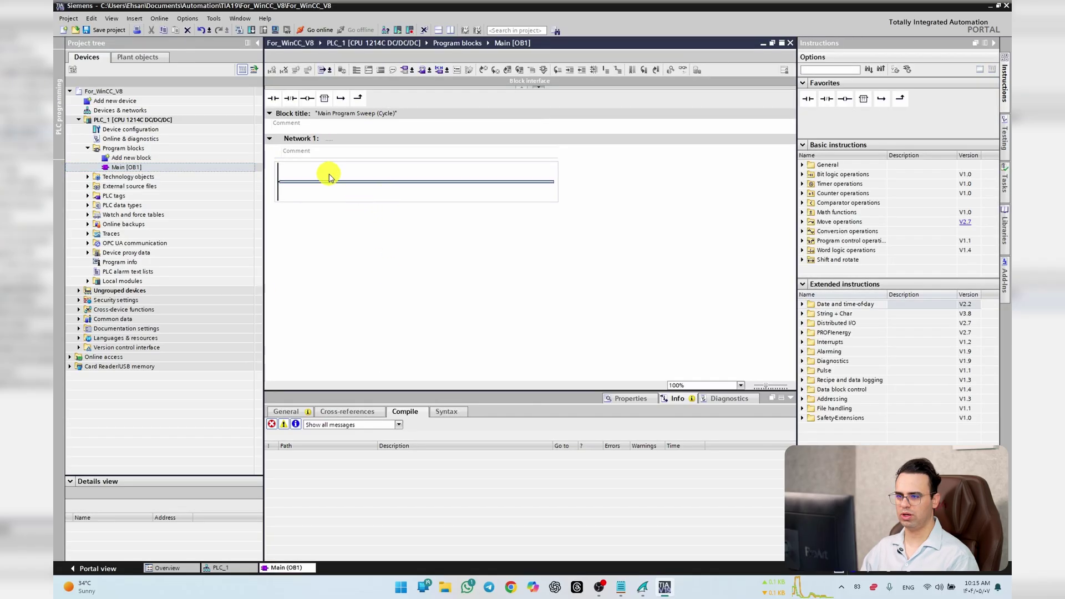
left_click(274, 98)
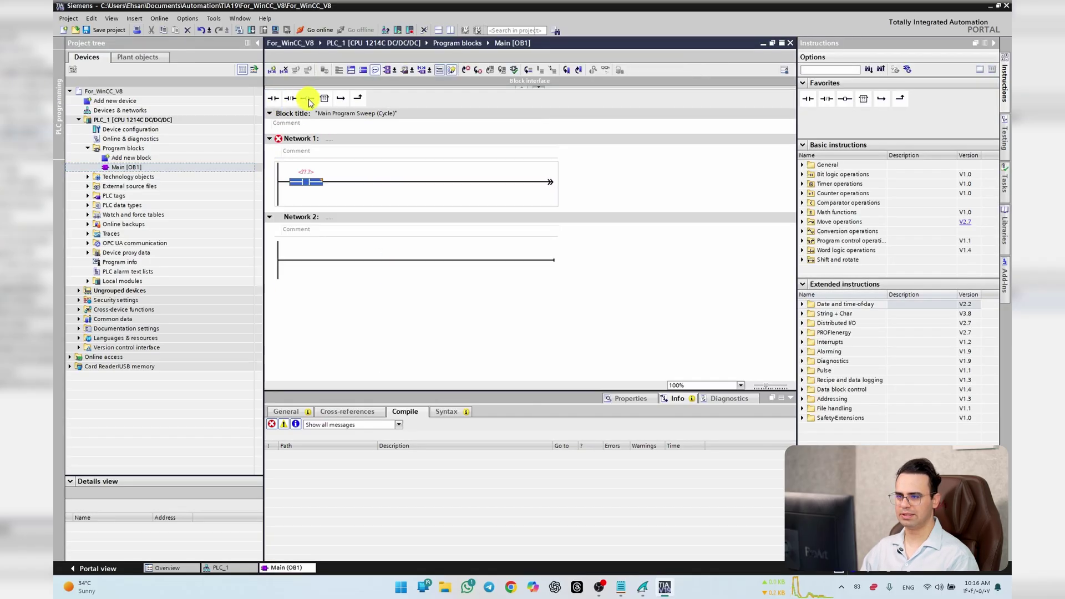
left_click(309, 99)
Step: Assign address M100.0 to the contact and M200.0 to the coil in Network 1
left_click(308, 171)
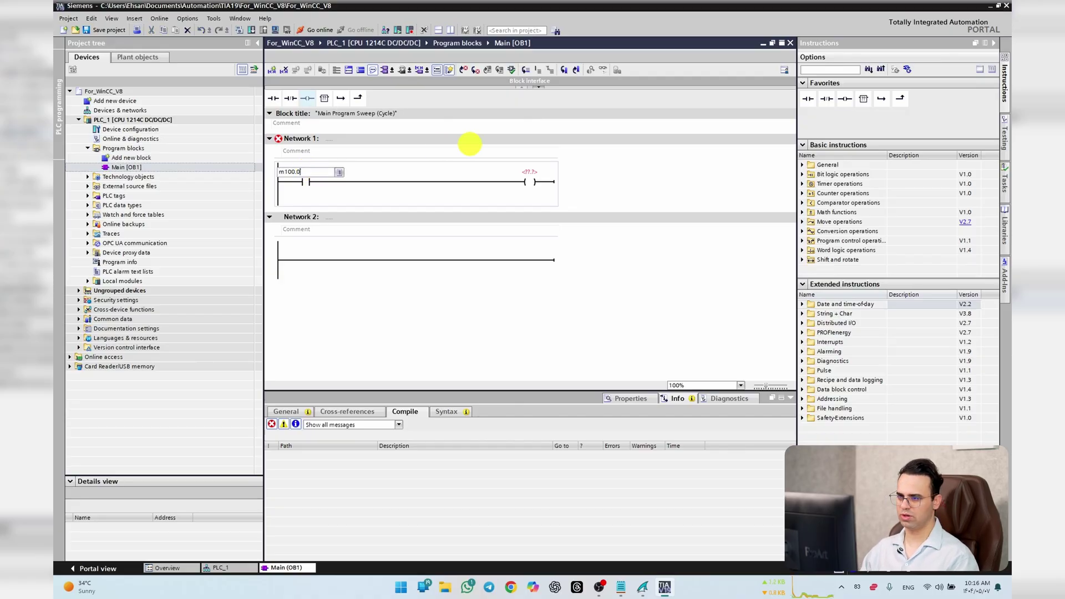
type("m100.0")
left_click(532, 173)
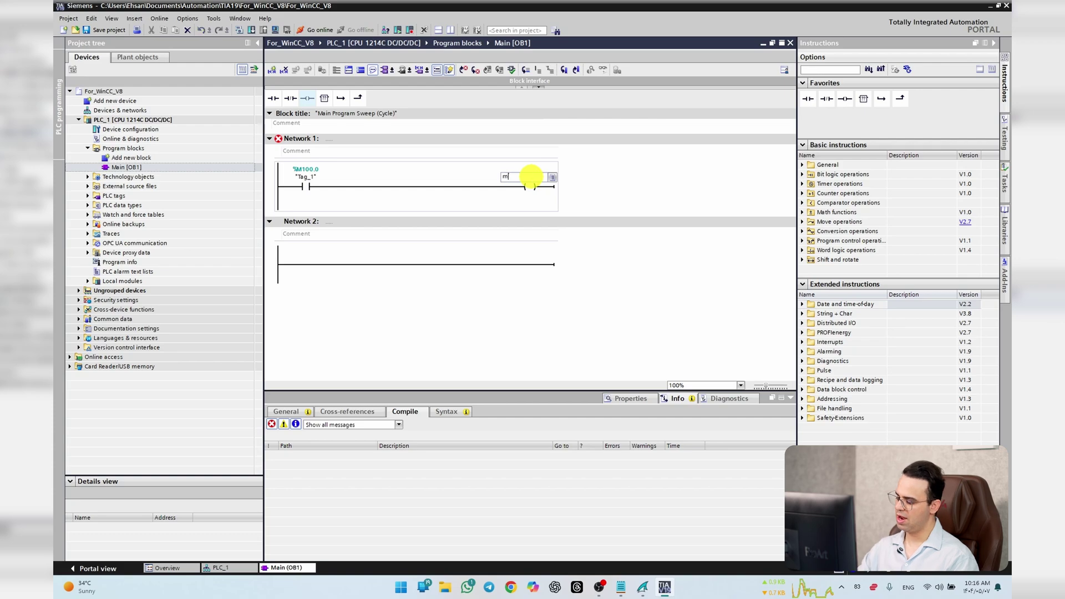
type("m200.0")
key("Return")
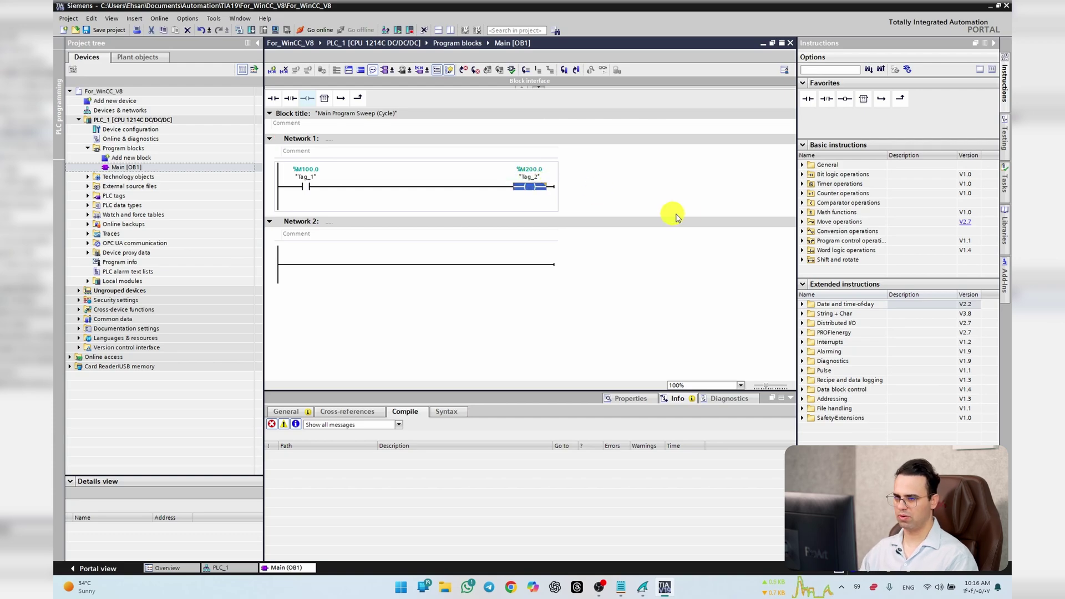
Step: Save the project and compile PLC_1, enlarging the area that shows the compile results
left_click(169, 121)
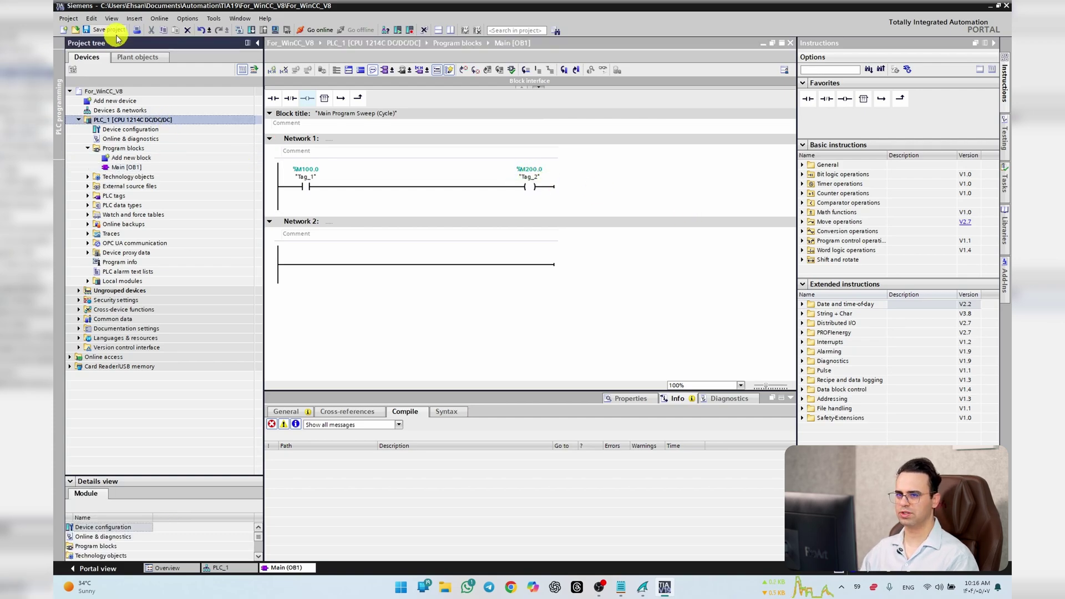
left_click(240, 30)
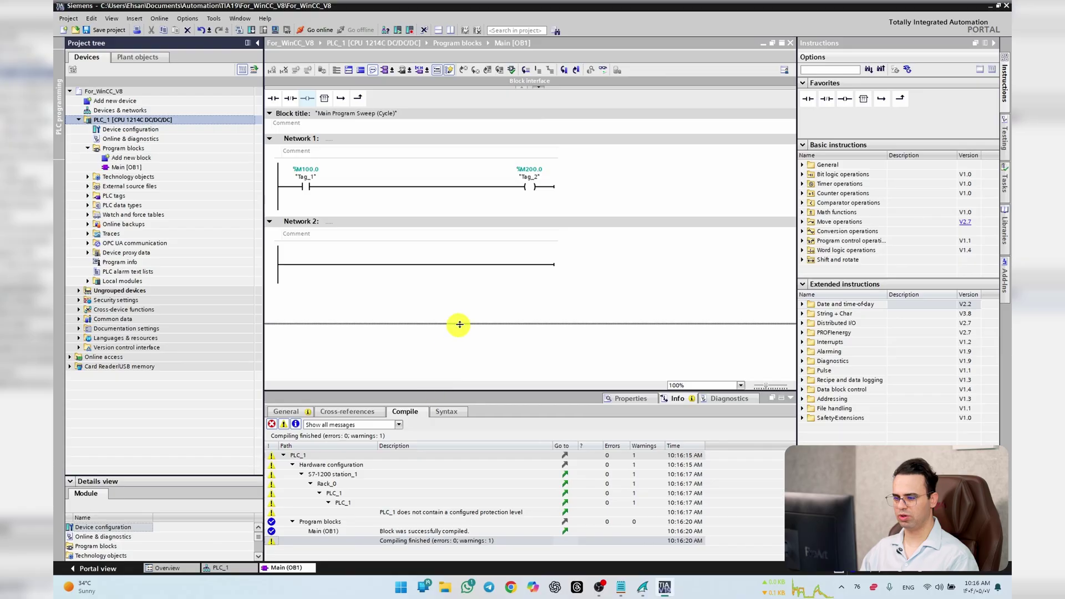
left_click_drag(459, 328, 459, 325)
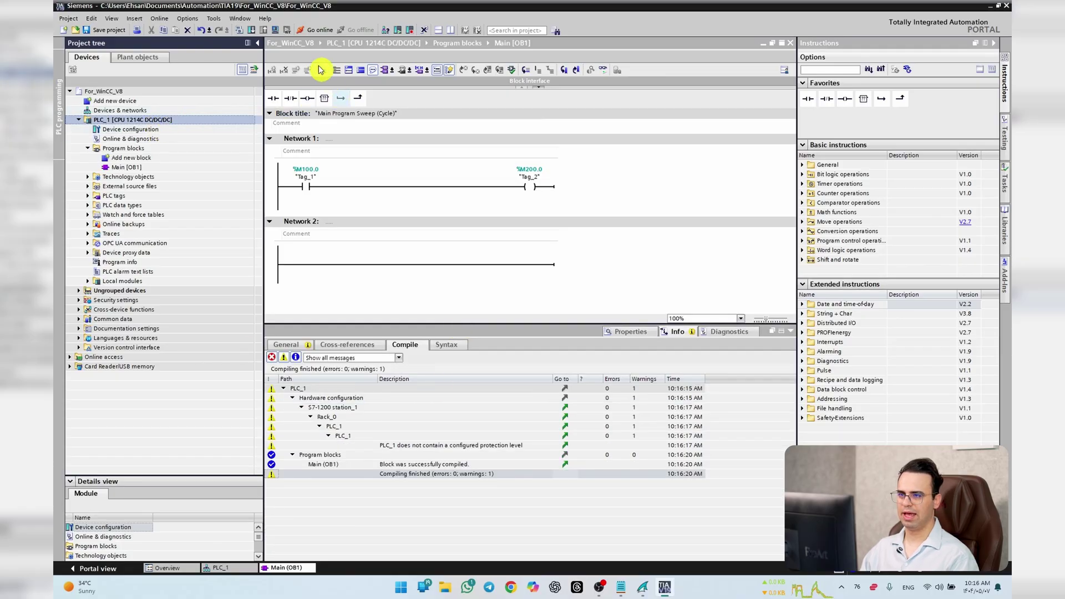
Step: Start the PLC_1 simulation, enable simulation support during block compilation, and connect to the simulated device as trusted
left_click(278, 32)
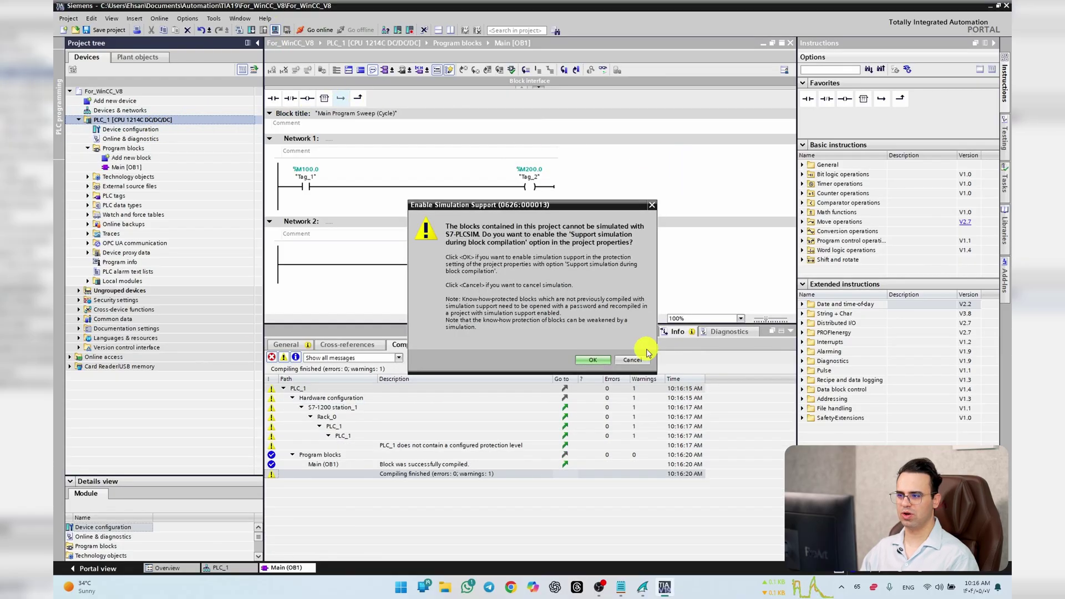
left_click(593, 360)
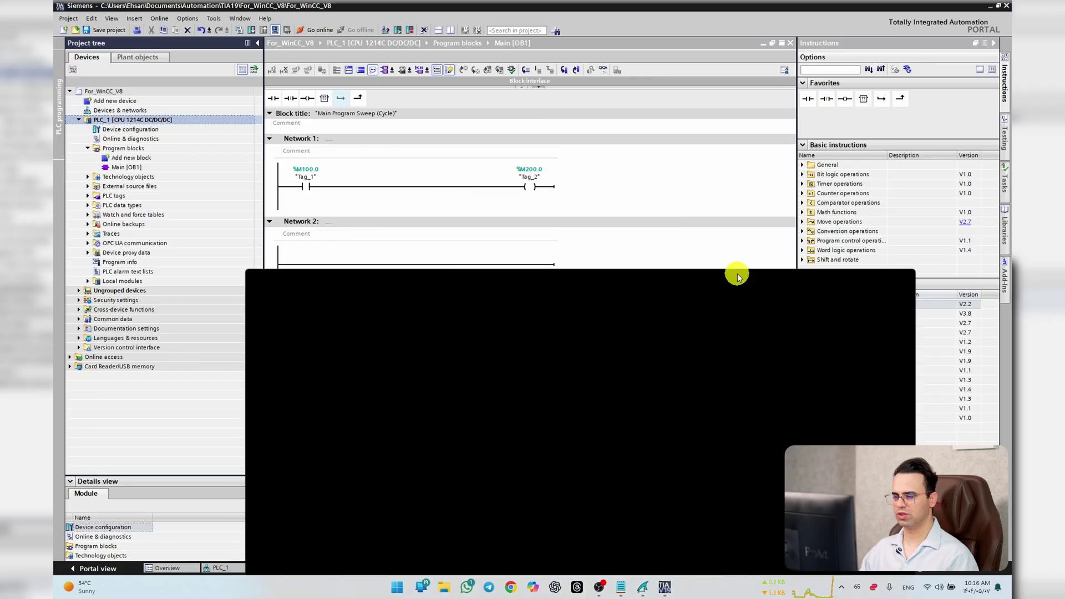
left_click_drag(483, 281, 628, 175)
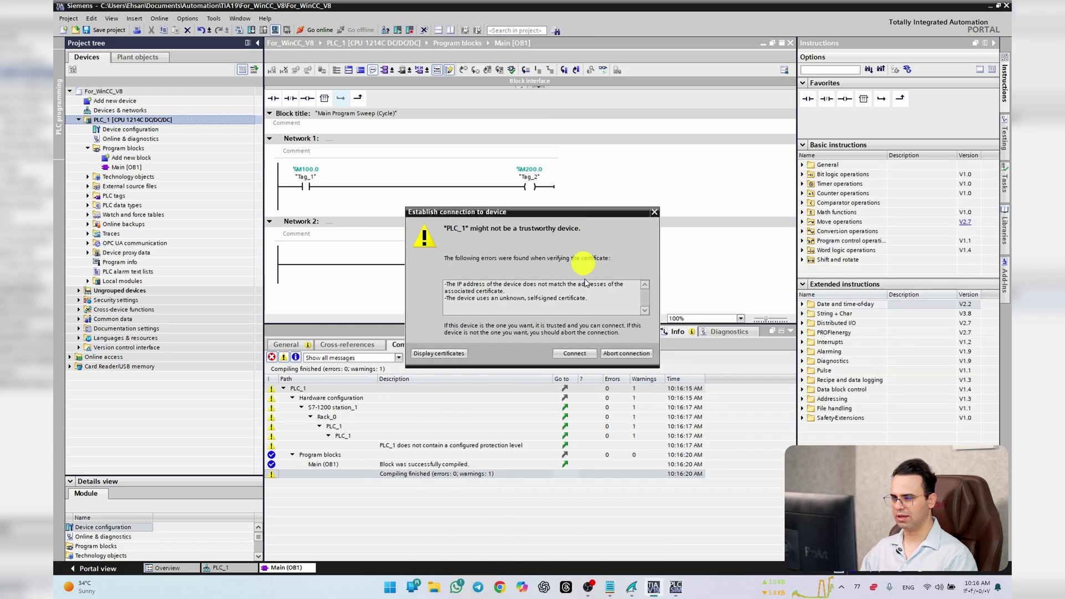
left_click(577, 353)
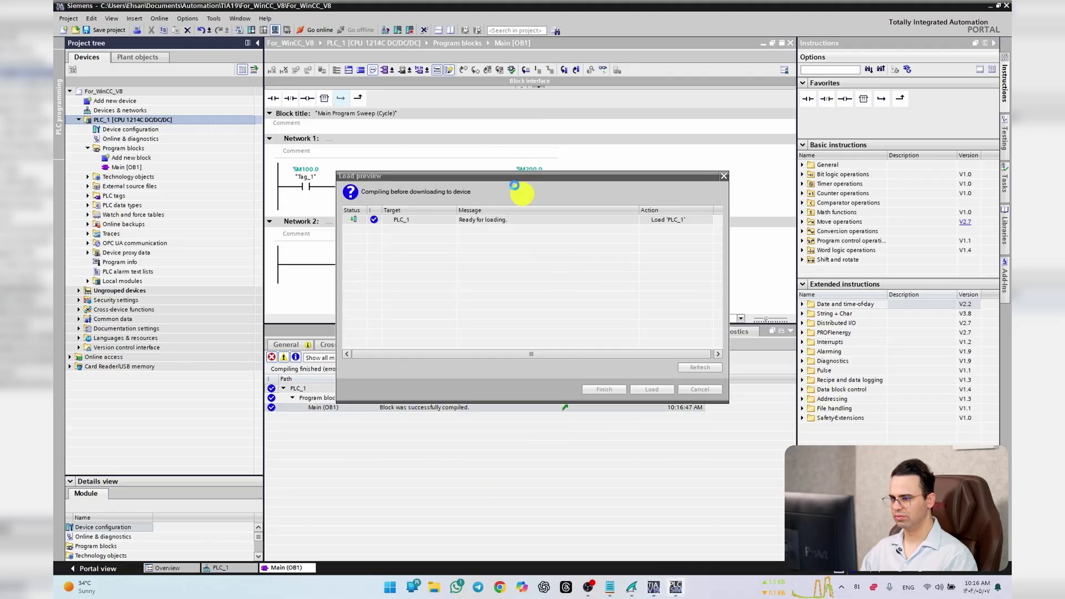
Step: Load PLC_1 to the simulated device, set the post-download action to Start module, and finish the download
left_click(652, 389)
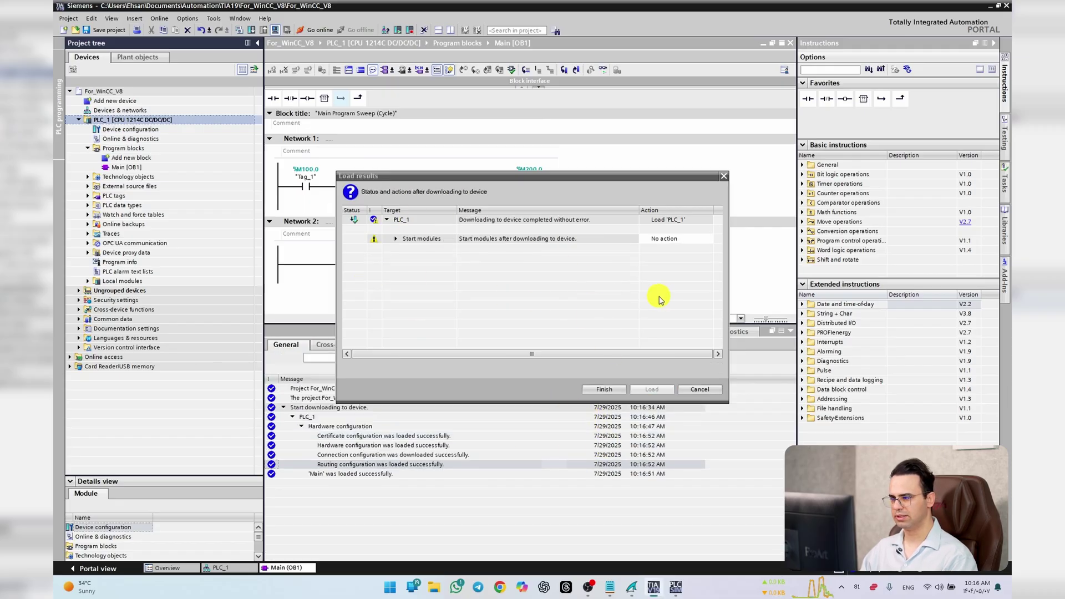
left_click(709, 244)
left_click(688, 255)
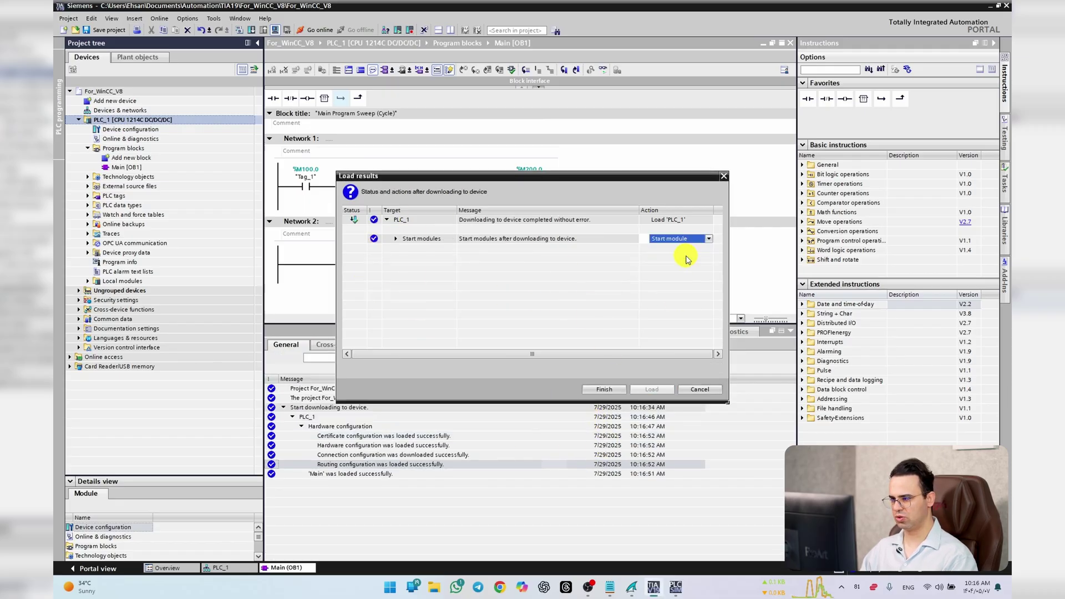
left_click(604, 389)
left_click(661, 219)
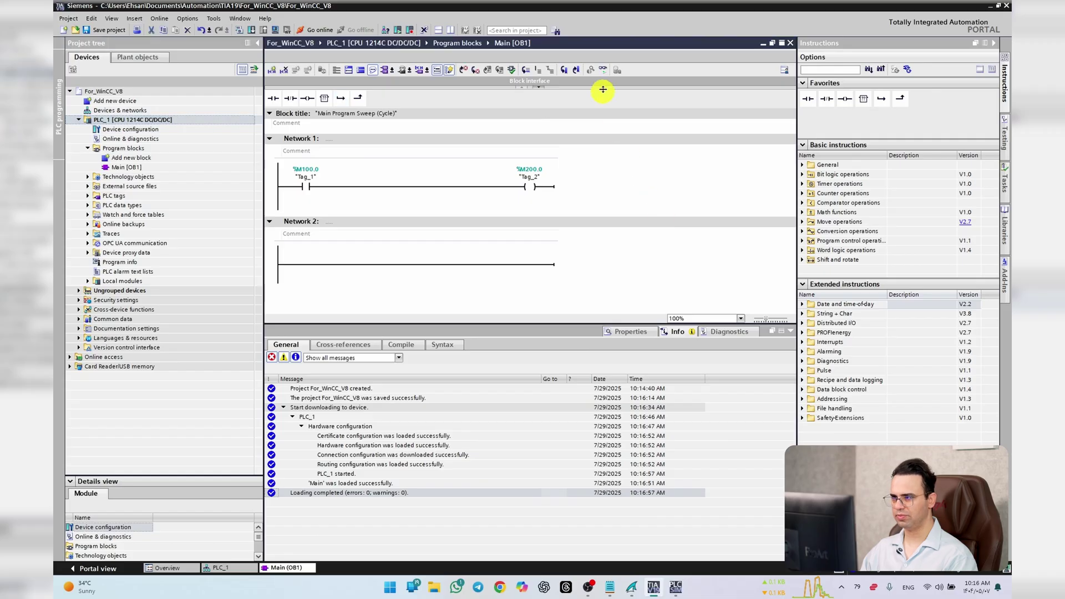
Step: Monitor Main [OB1] online and test the M100.0 contact in Network 1 by modifying it to 1 and back to 0
left_click(604, 69)
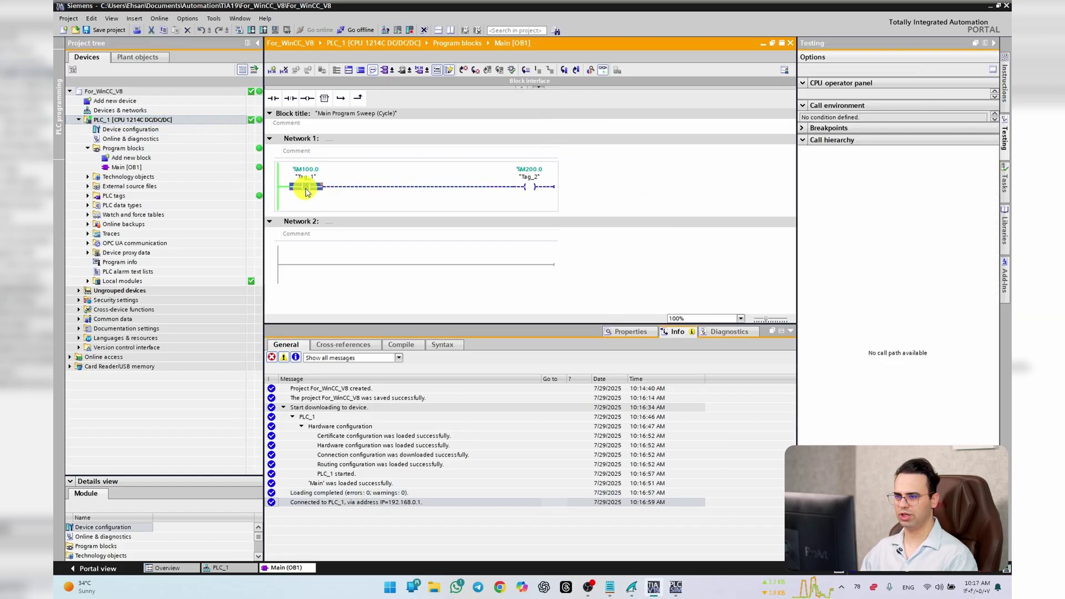
right_click(307, 189)
mouse_move(330, 195)
left_click(460, 203)
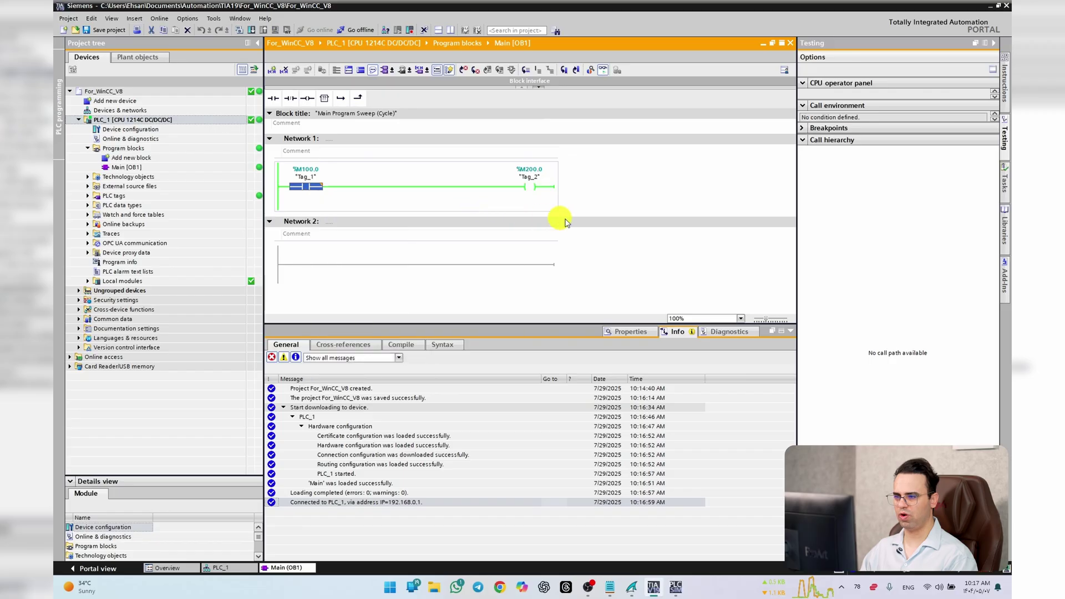
right_click(313, 188)
mouse_move(347, 187)
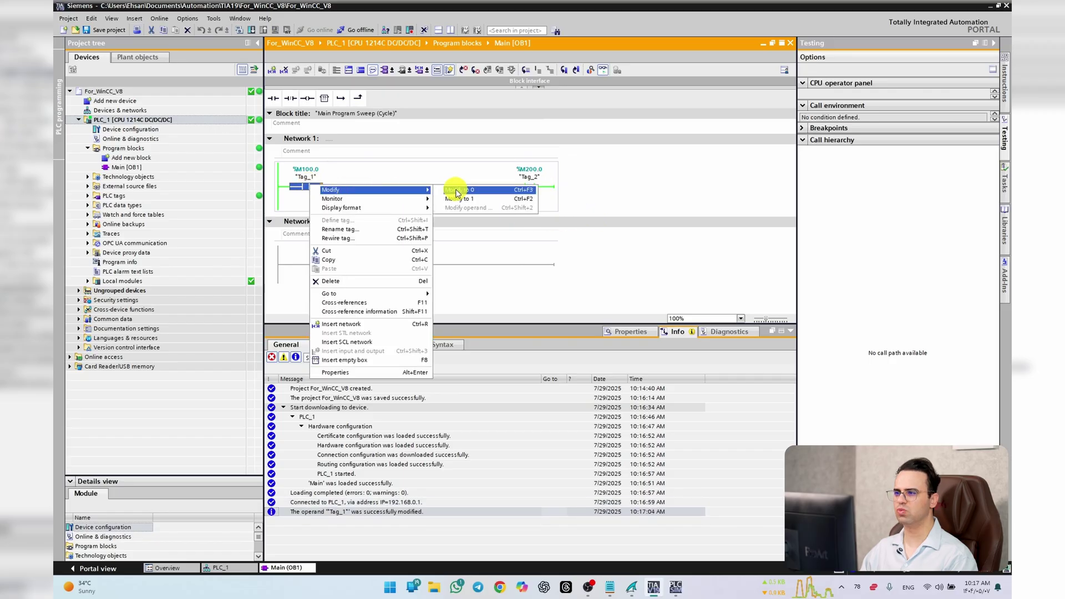
left_click(461, 200)
left_click(660, 187)
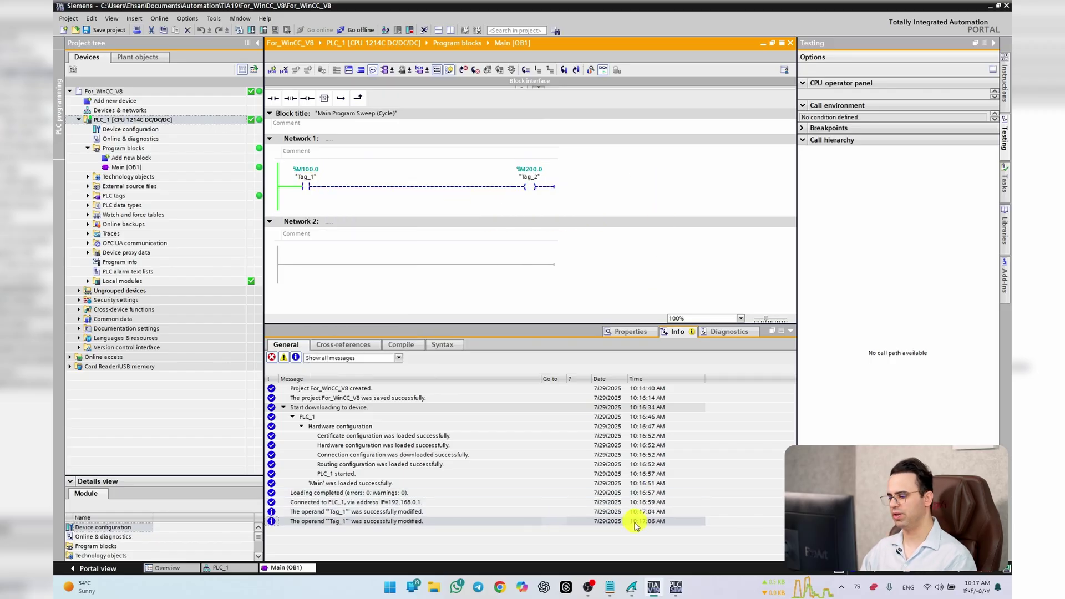
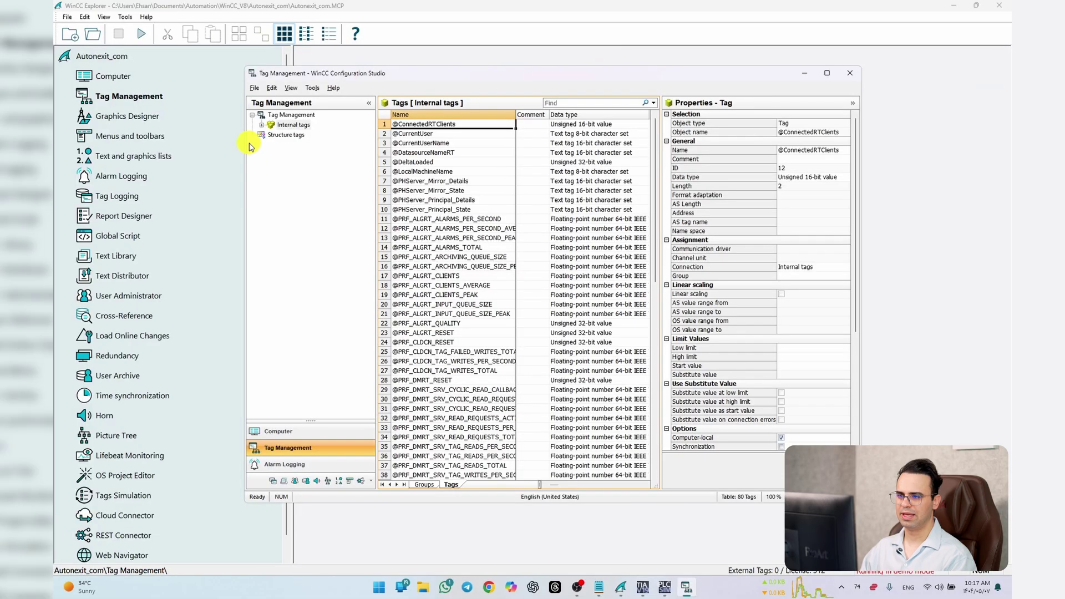
Step: In WinCC Tag Management, add the SIMATIC S7-1200, S7-1500 Channel driver and create a new connection under OMS+
right_click(280, 118)
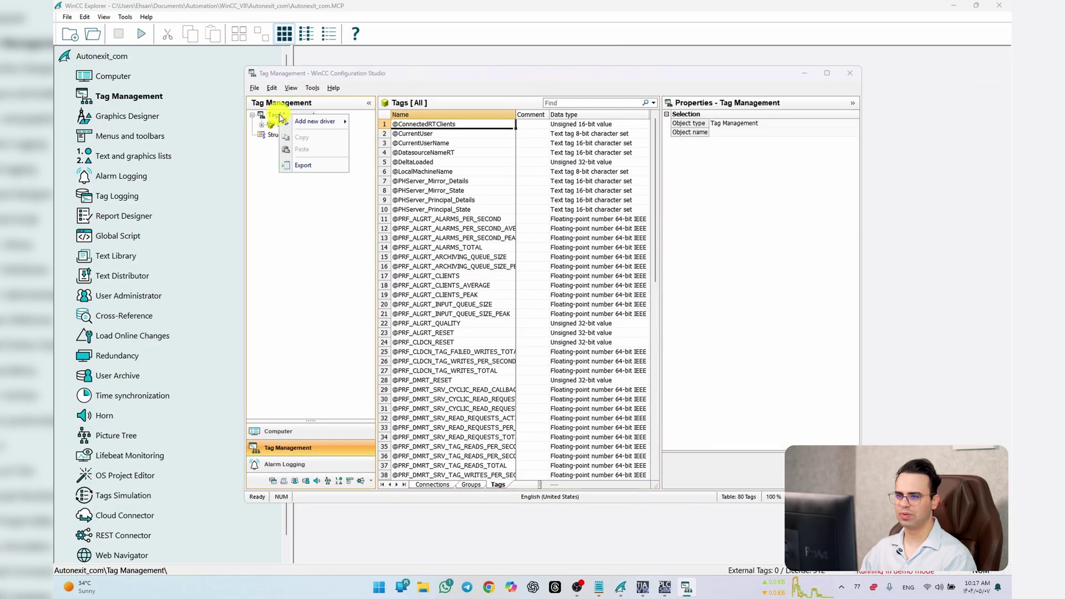
mouse_move(333, 121)
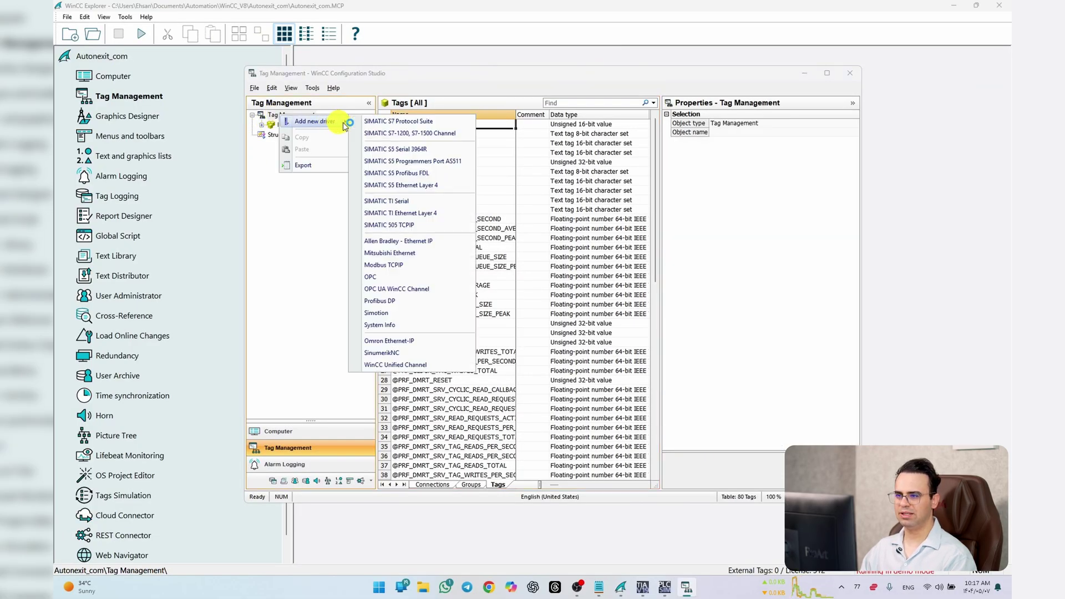
left_click(454, 134)
left_click(294, 146)
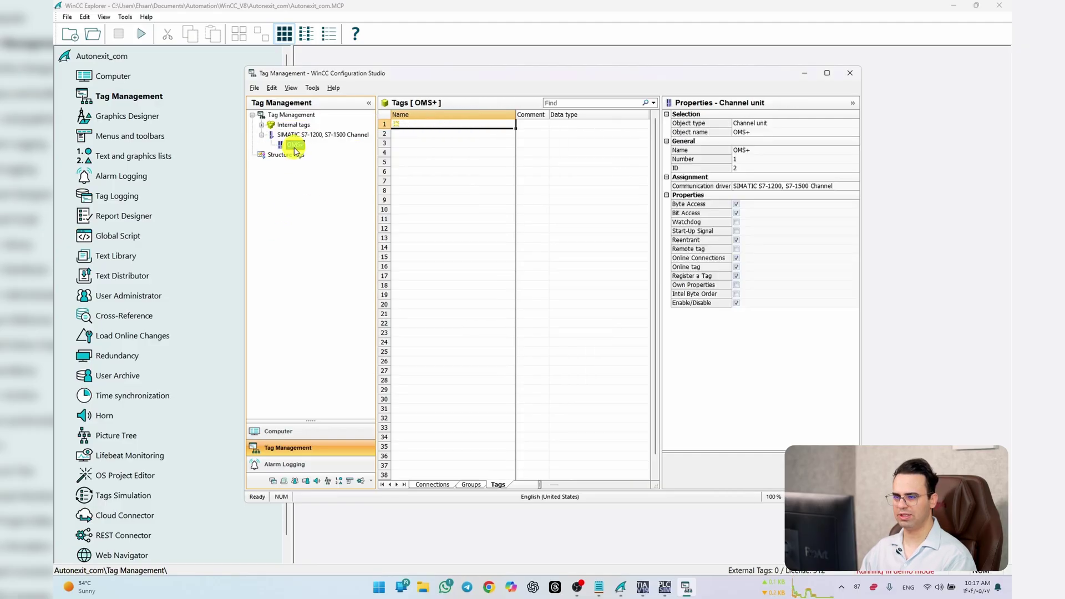
right_click(294, 147)
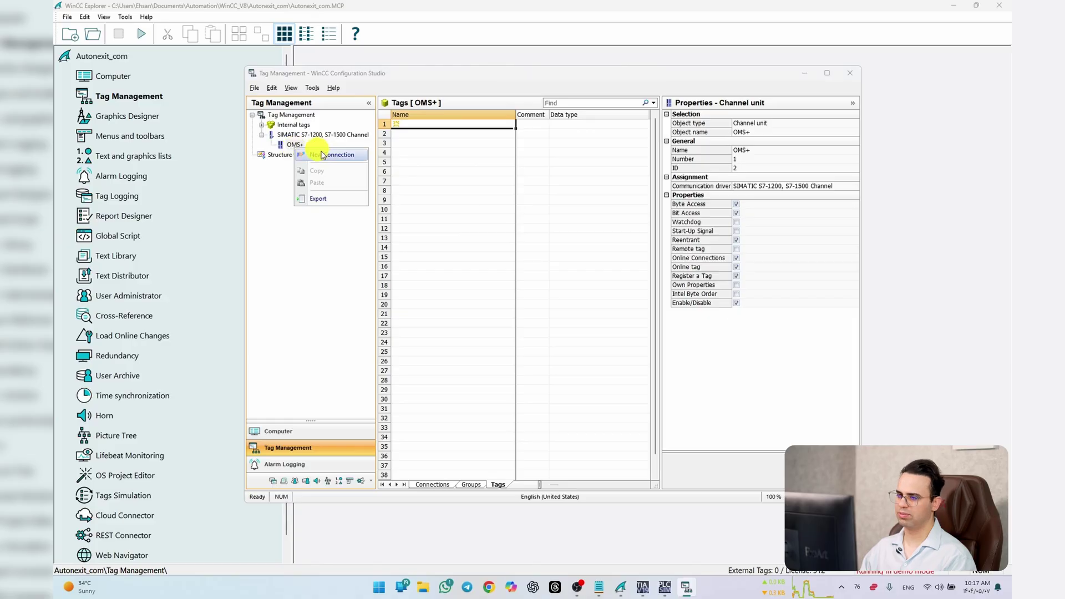
left_click(319, 157)
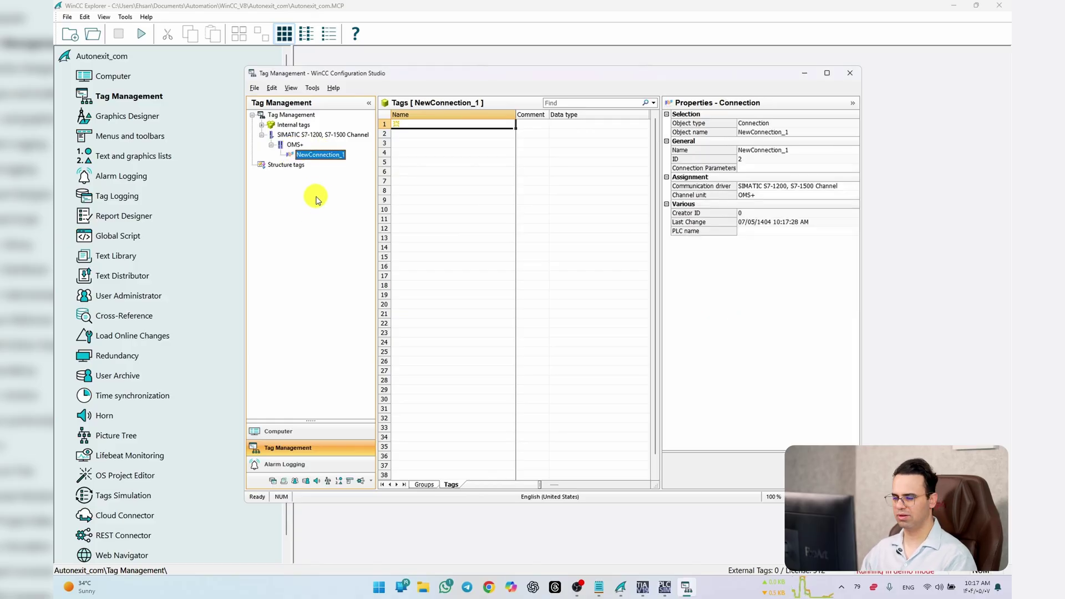
Step: Set the new connection's parameters to IP address 192.168.0.1, access point S7ONLINE and product family s71200-connection, checking the address in S7-PLCSIM
right_click(314, 157)
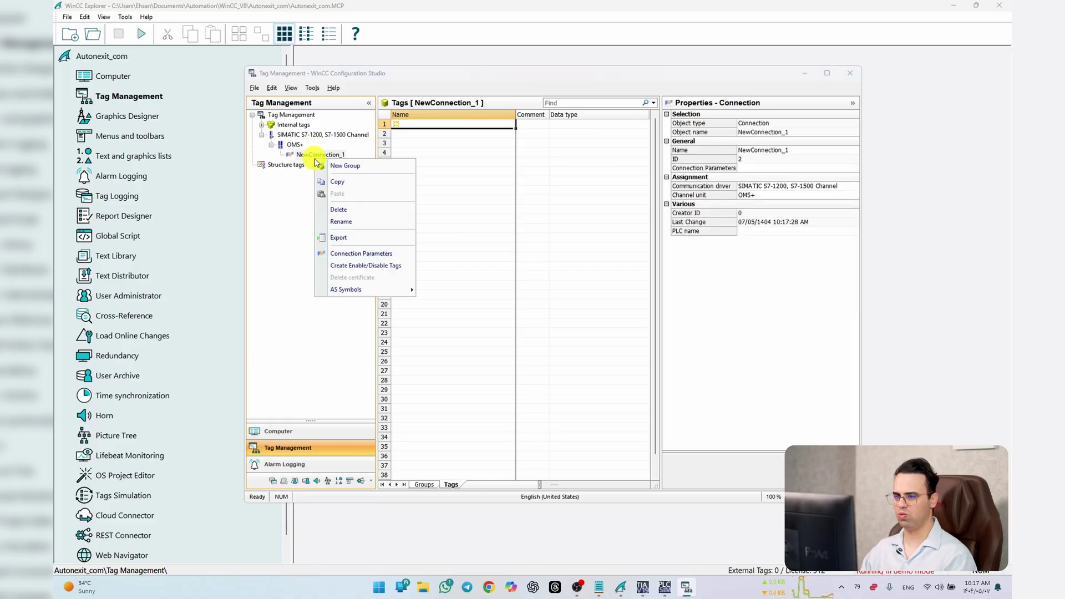
left_click(363, 253)
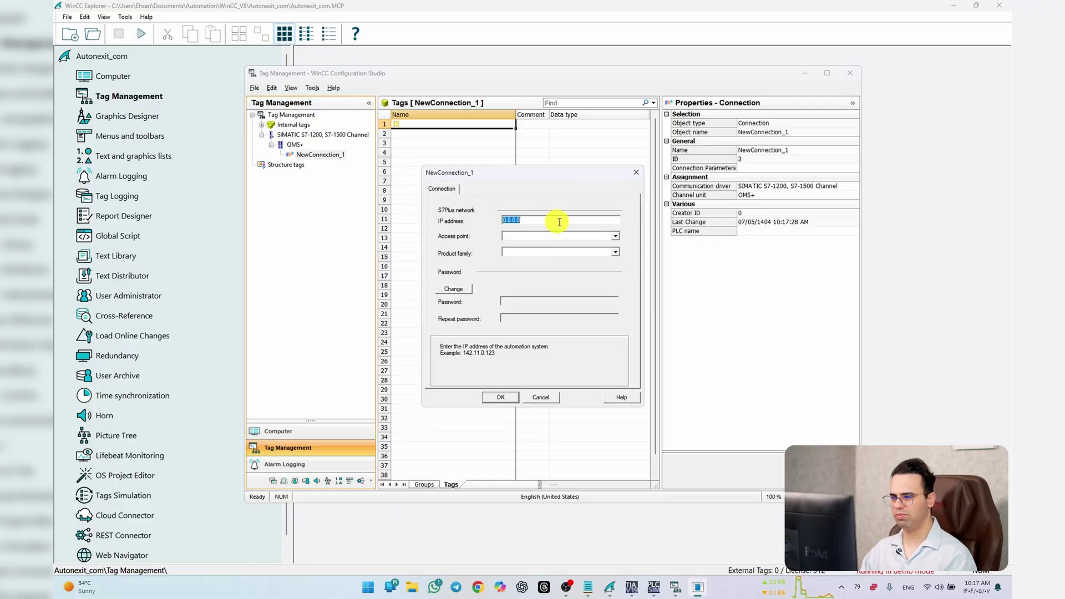
left_click(653, 589)
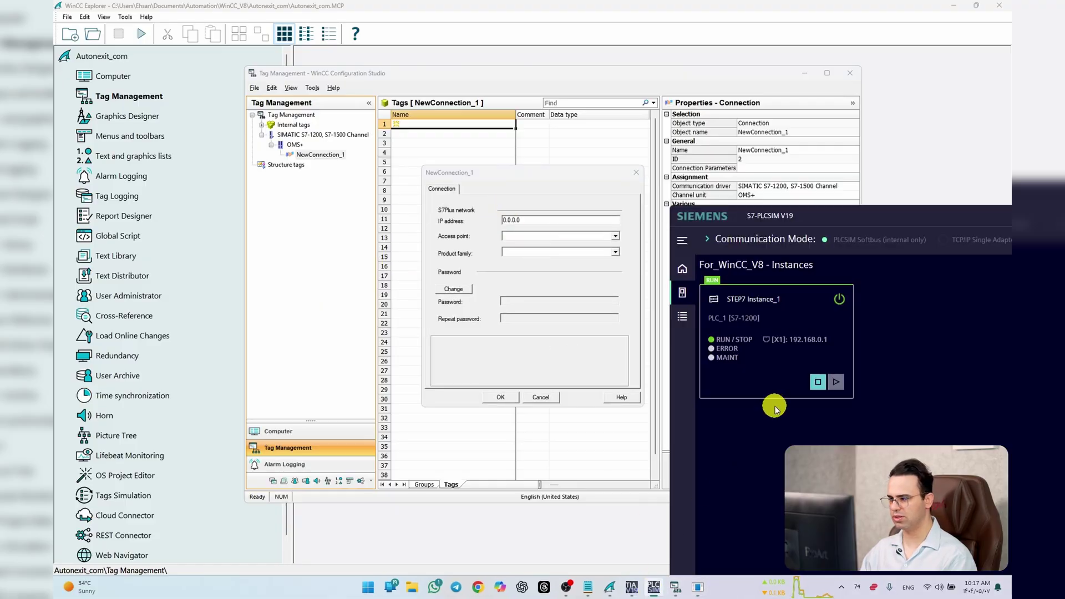
left_click(529, 219)
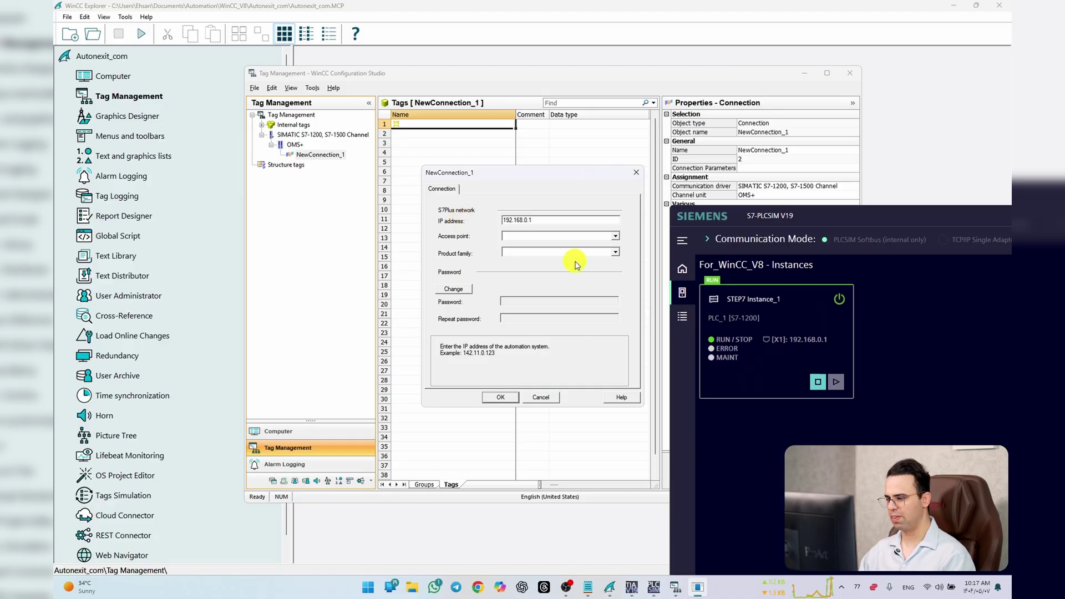
left_click(615, 239)
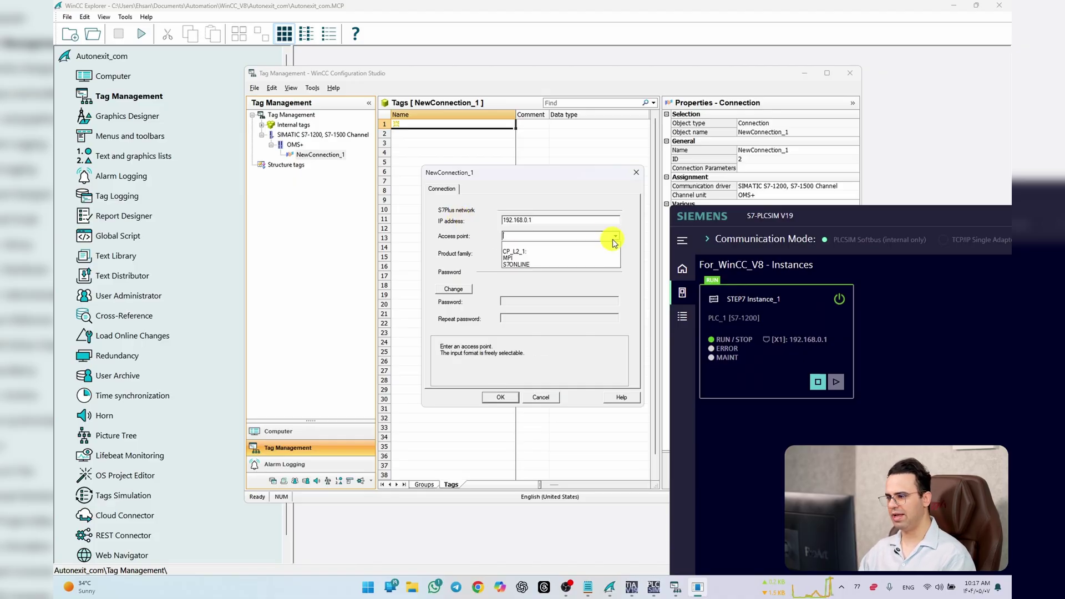
left_click(511, 265)
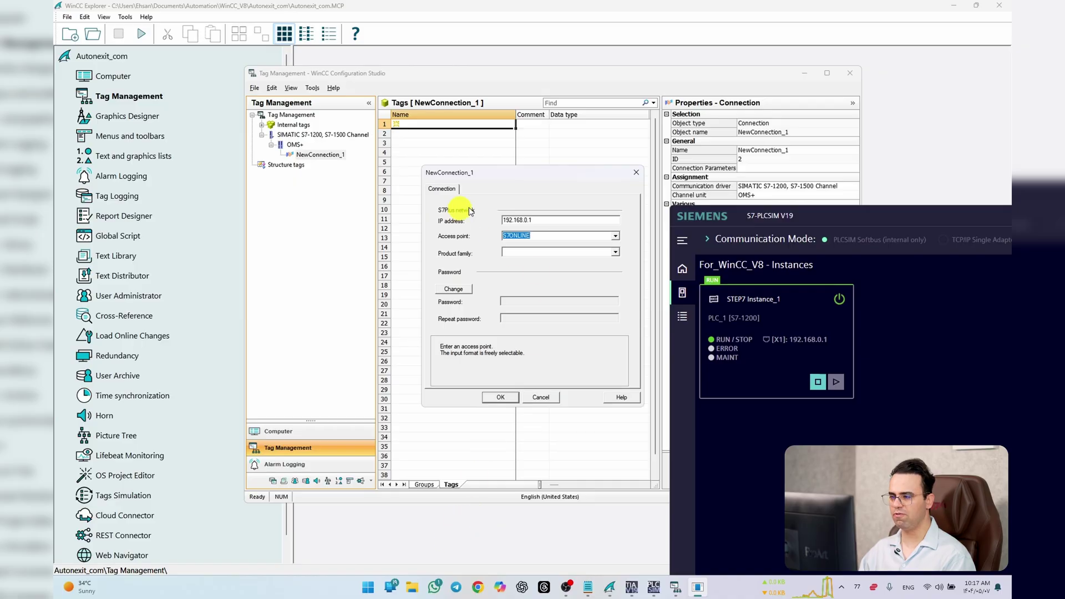
left_click(606, 256)
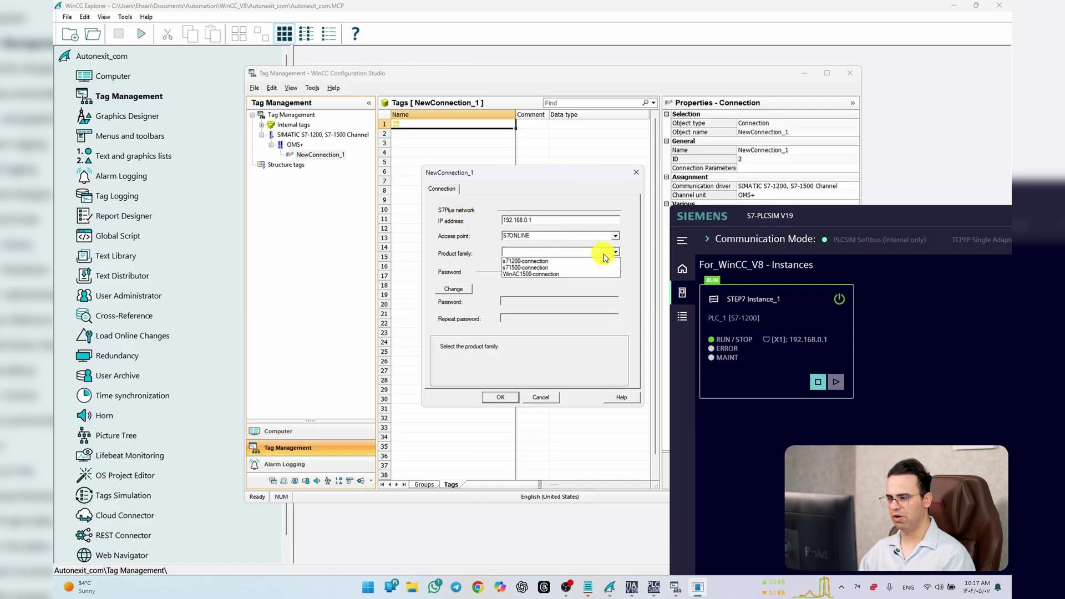
left_click(557, 260)
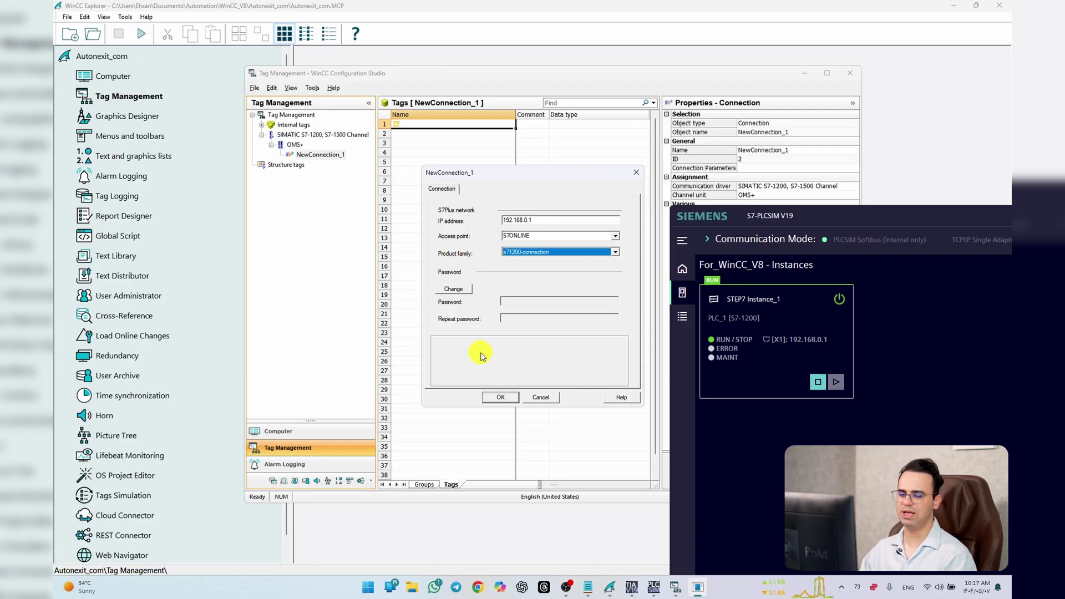
left_click(501, 397)
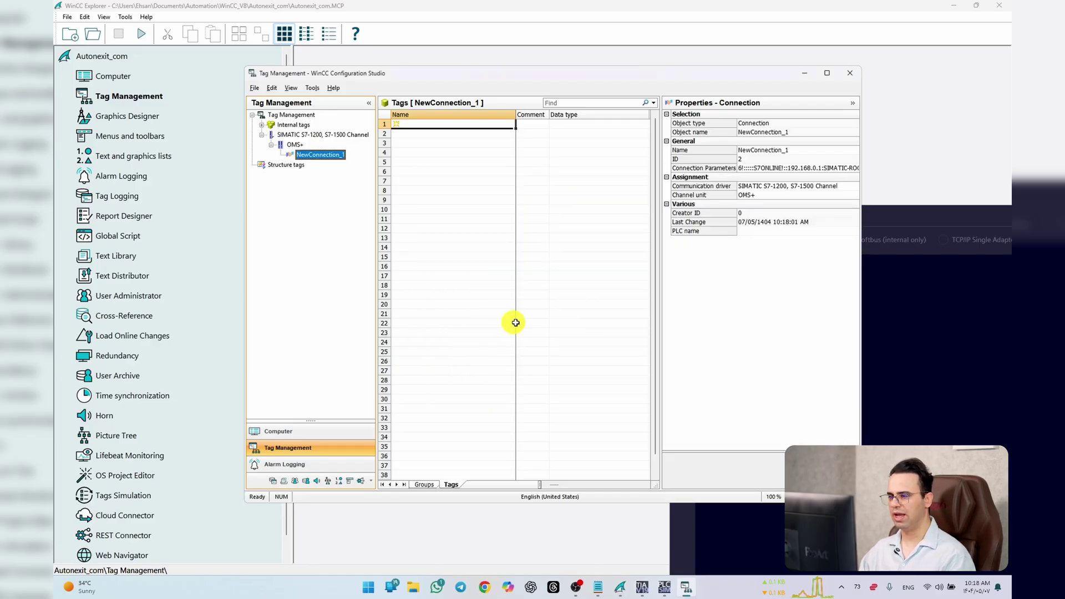
left_click(515, 324)
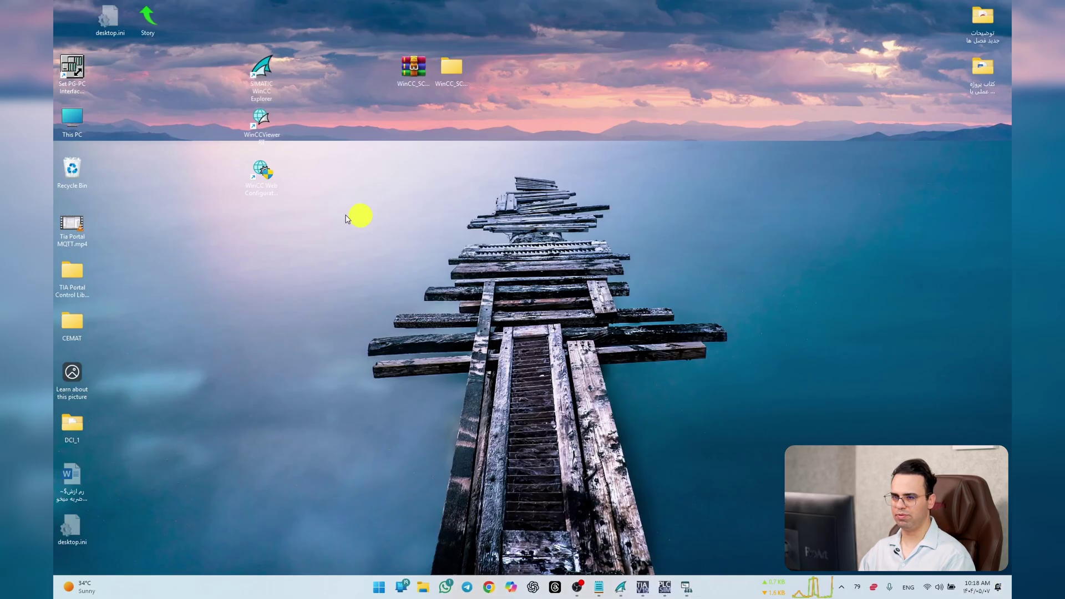
Step: Open Set PG/PC Interface from the desktop and check which interface the S7ONLINE (STEP 7) access point uses
double_click(69, 71)
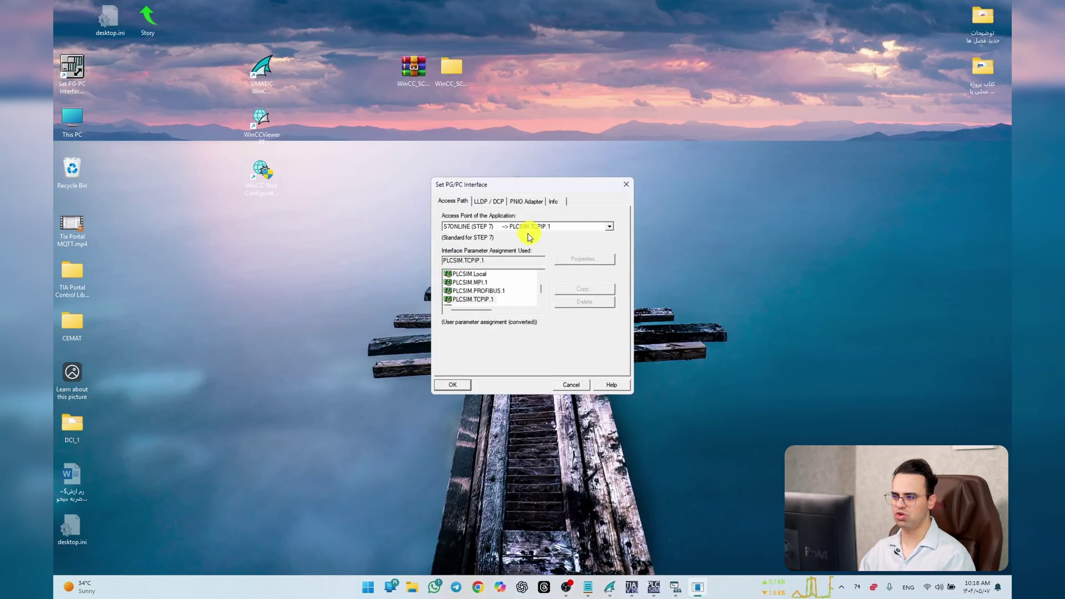
left_click(527, 228)
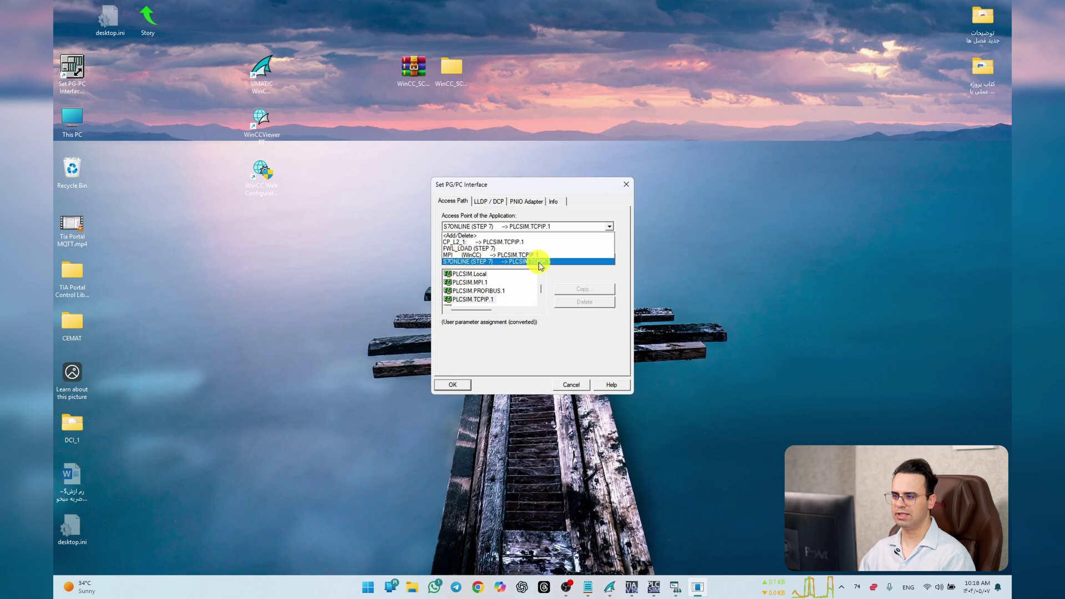
left_click(531, 263)
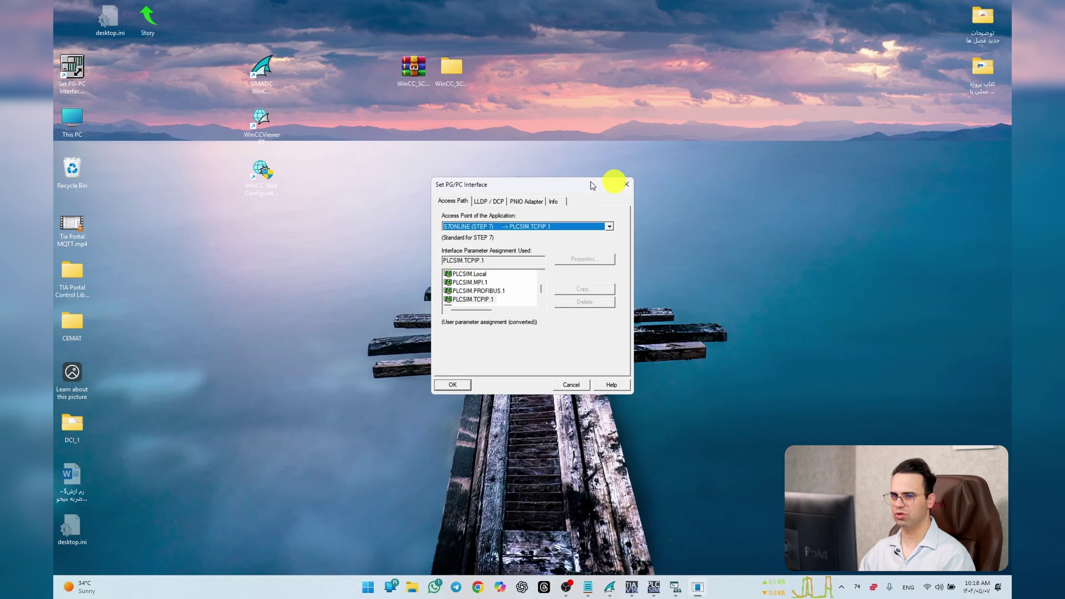
left_click(626, 184)
Step: Open Set PG/PC Interface (32-bit) through the Control Panel to review the access point, and close it without changes
left_click(379, 587)
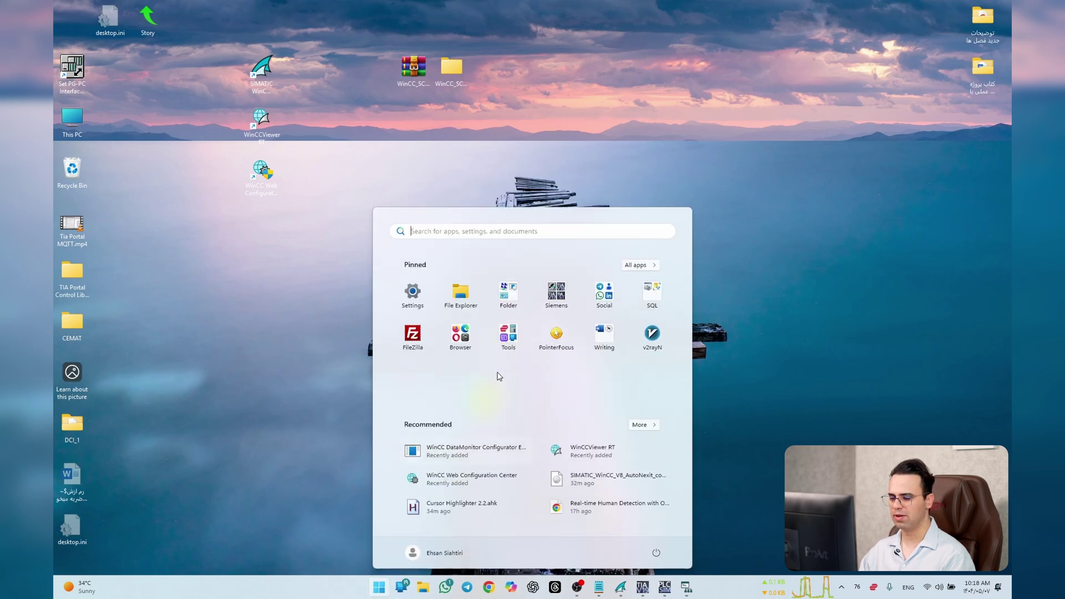
left_click(514, 304)
left_click(556, 367)
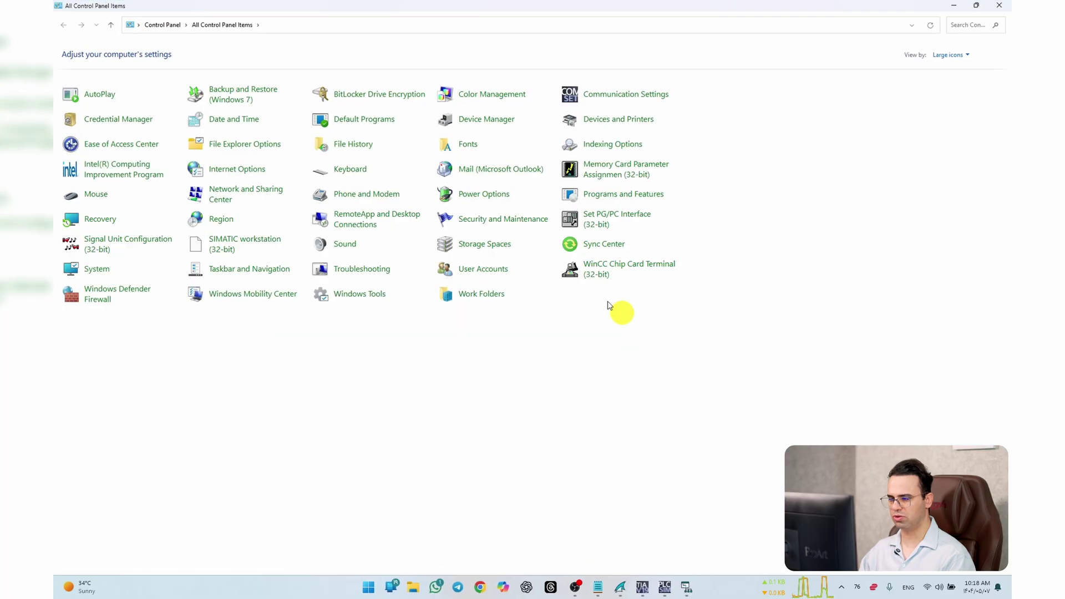
left_click(599, 217)
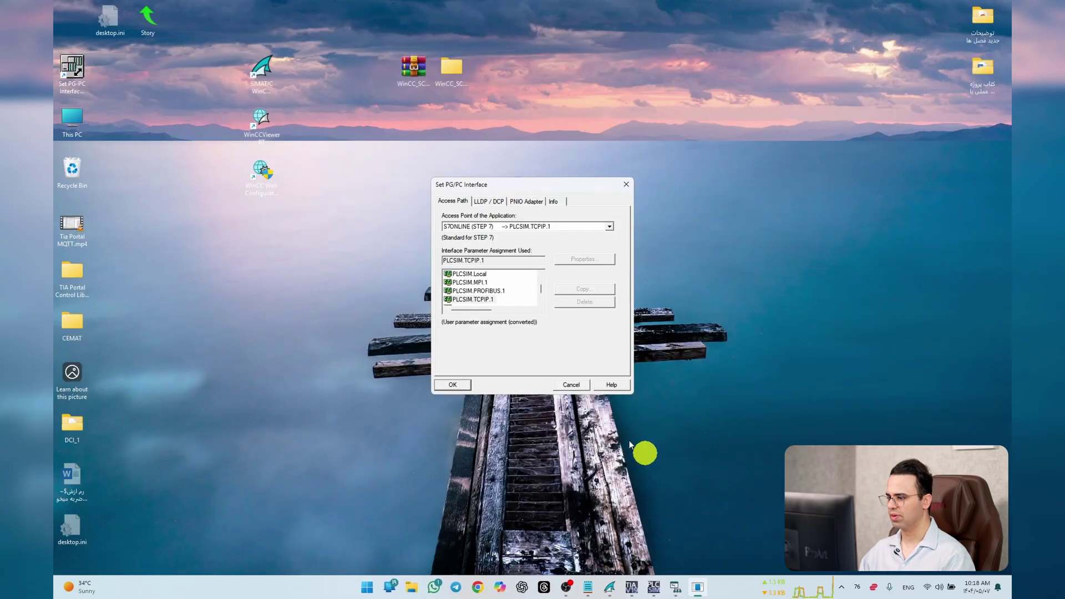
left_click(572, 384)
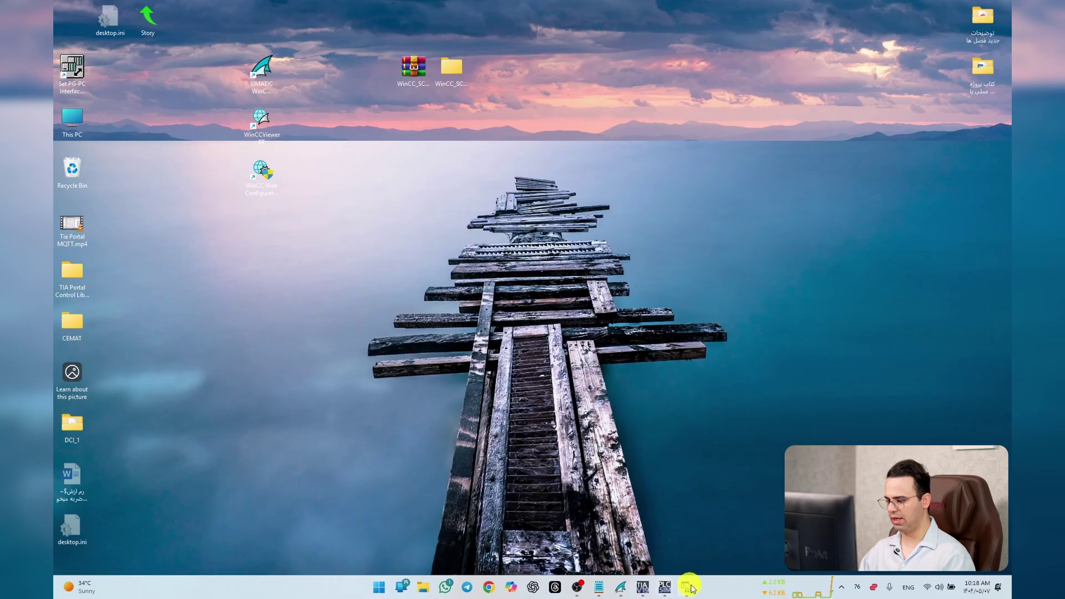
Step: Switch to WinCC Explorer, show the Graphics Designer contents, and shrink and reposition the project window on the desktop
left_click(691, 592)
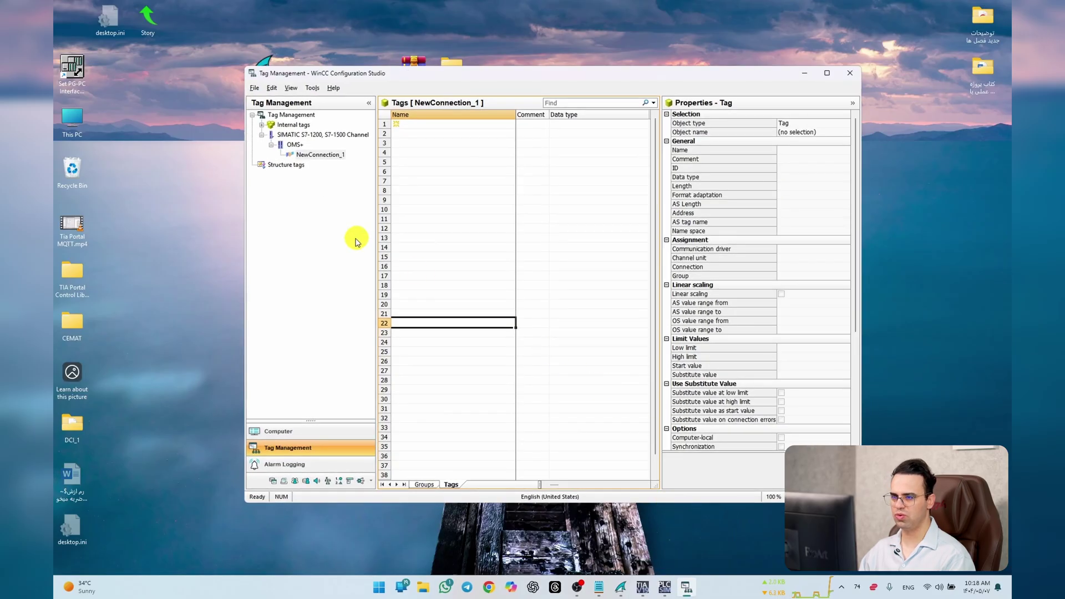
left_click(621, 587)
left_click(124, 116)
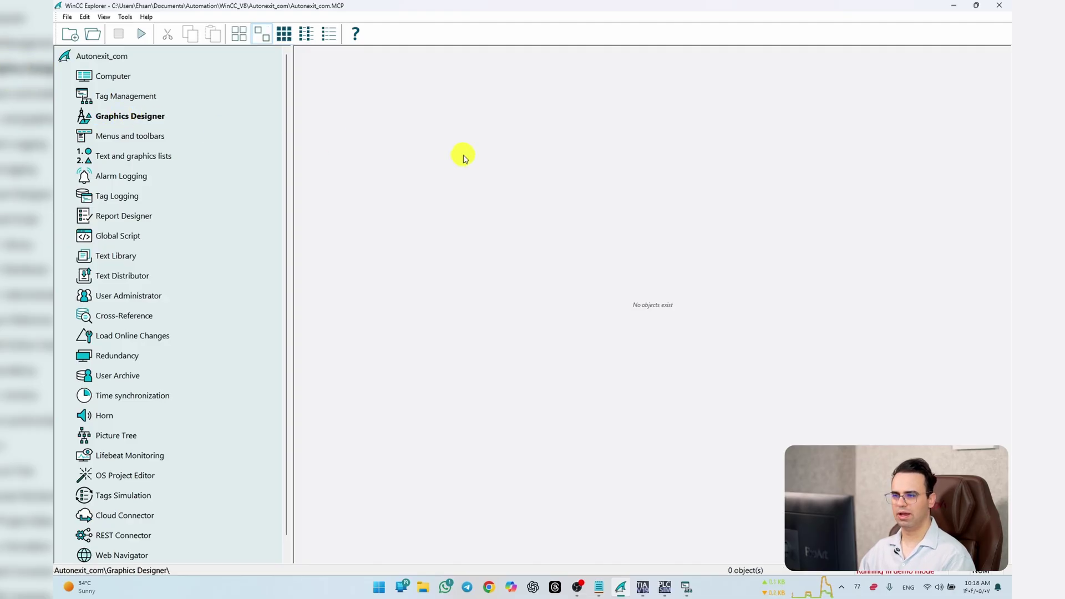
left_click_drag(354, 5, 444, 69)
left_click(797, 104)
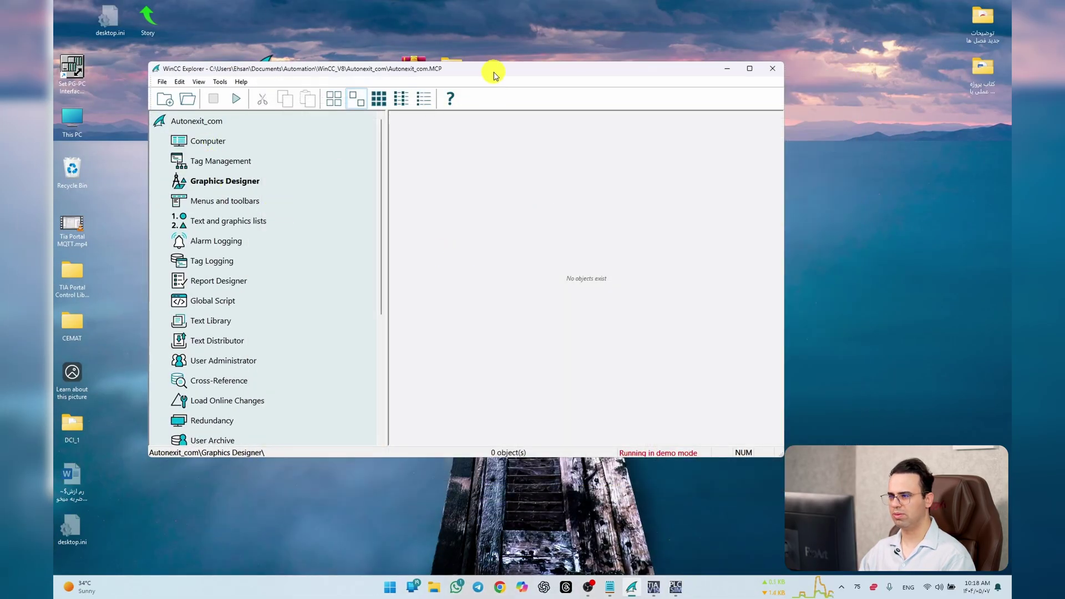
left_click_drag(495, 76, 575, 87)
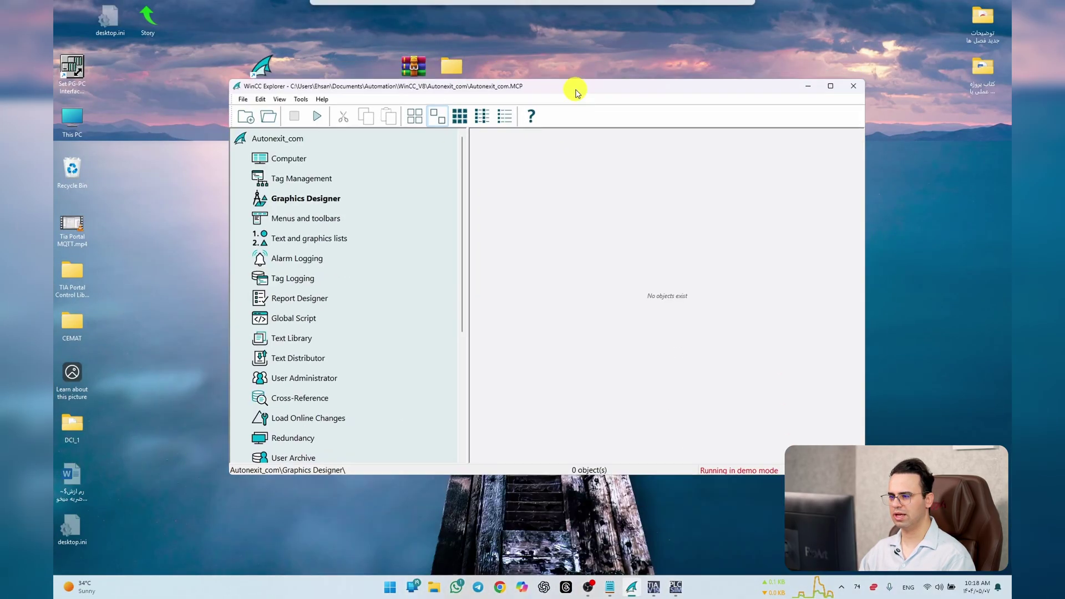
Step: Create a new picture under Graphics Designer and open it for editing with the Standard objects palette displayed
right_click(318, 195)
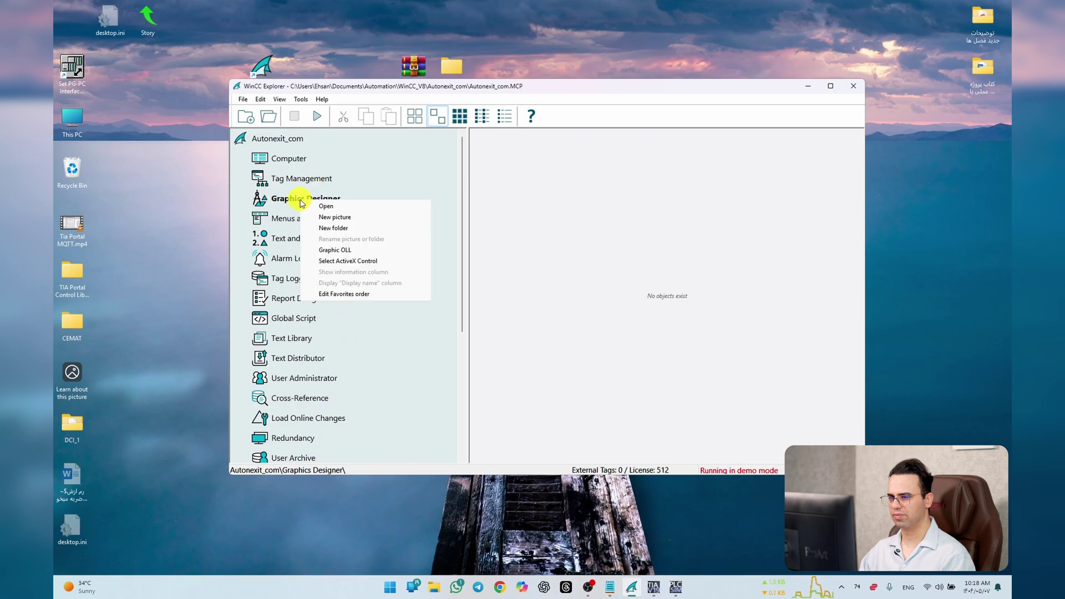
left_click(577, 255)
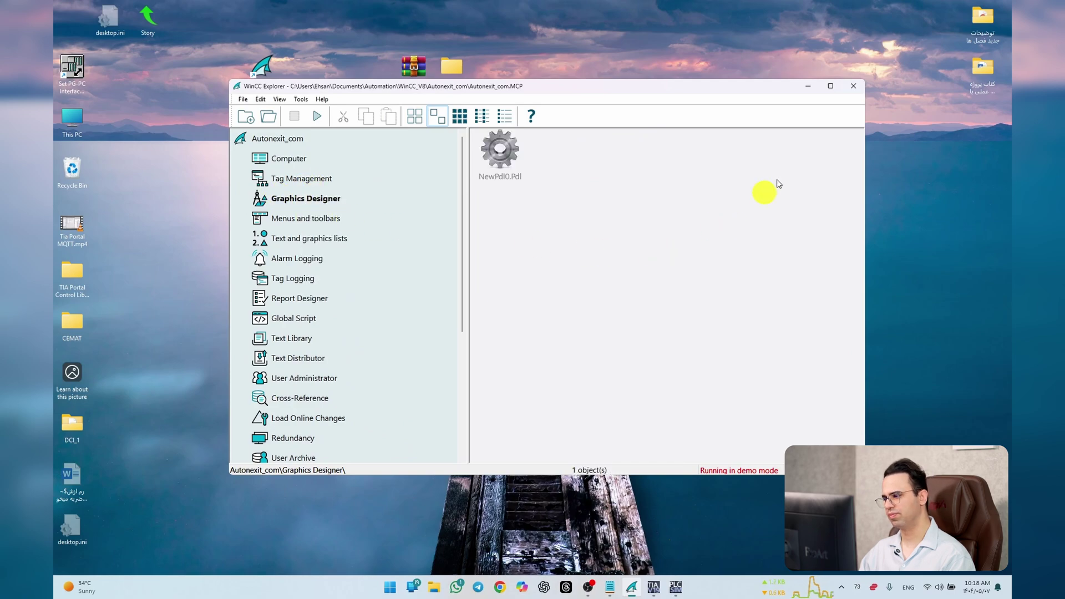
double_click(491, 143)
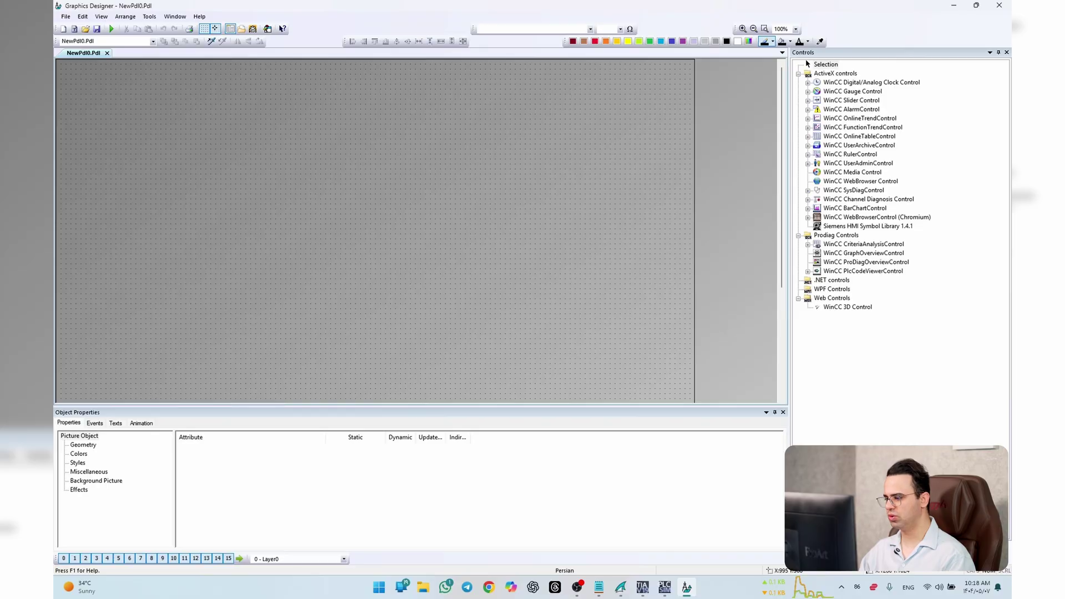
left_click(804, 561)
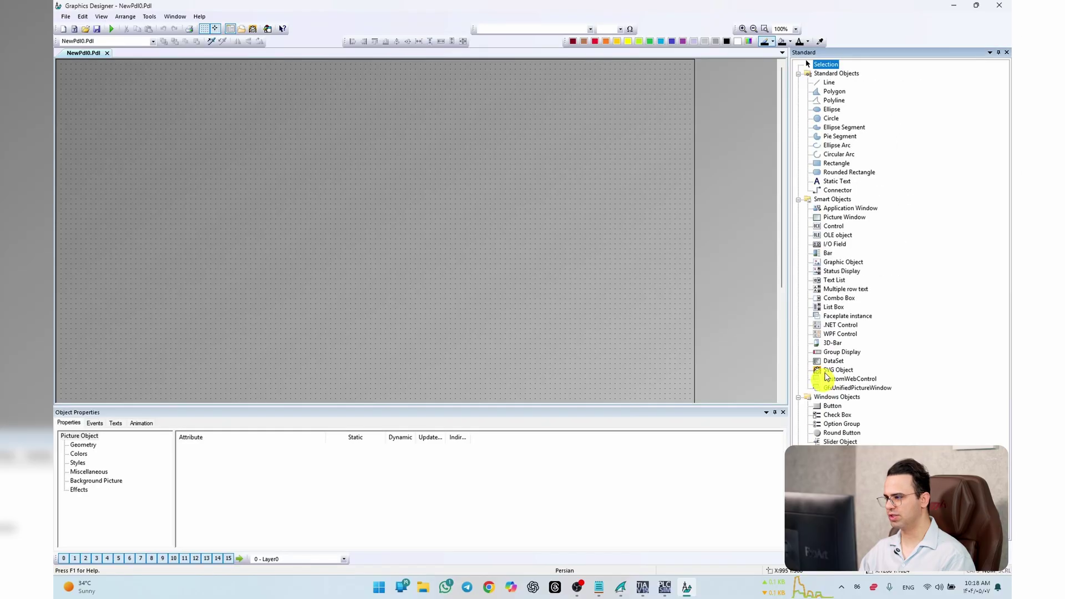
Step: Draw a large circle in the picture and move it to the right of its original place
left_click(821, 123)
left_click_drag(300, 144, 466, 255)
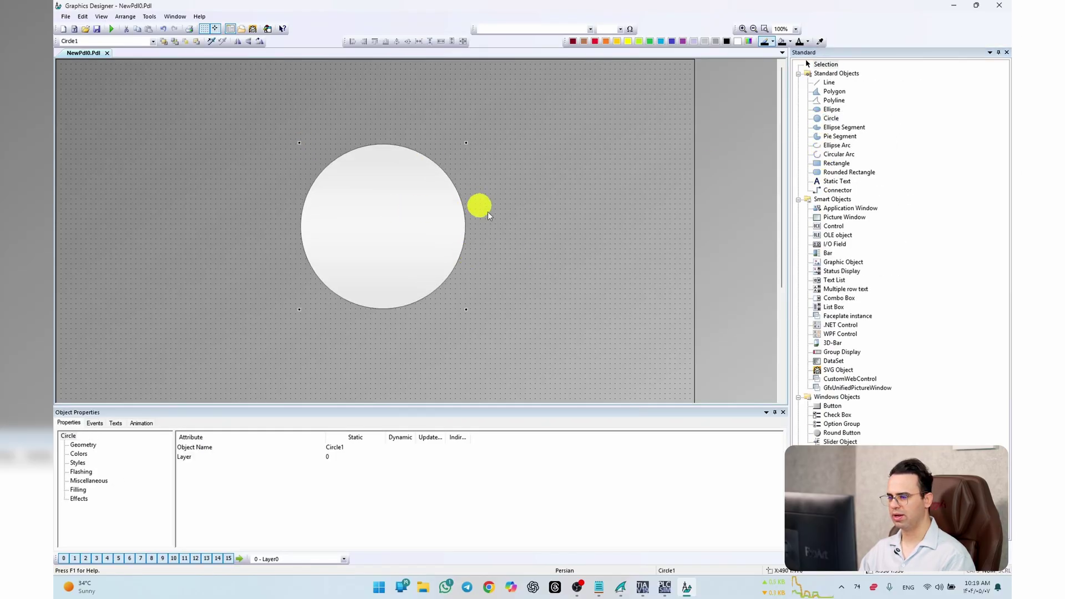
left_click_drag(407, 230, 532, 226)
left_click(638, 255)
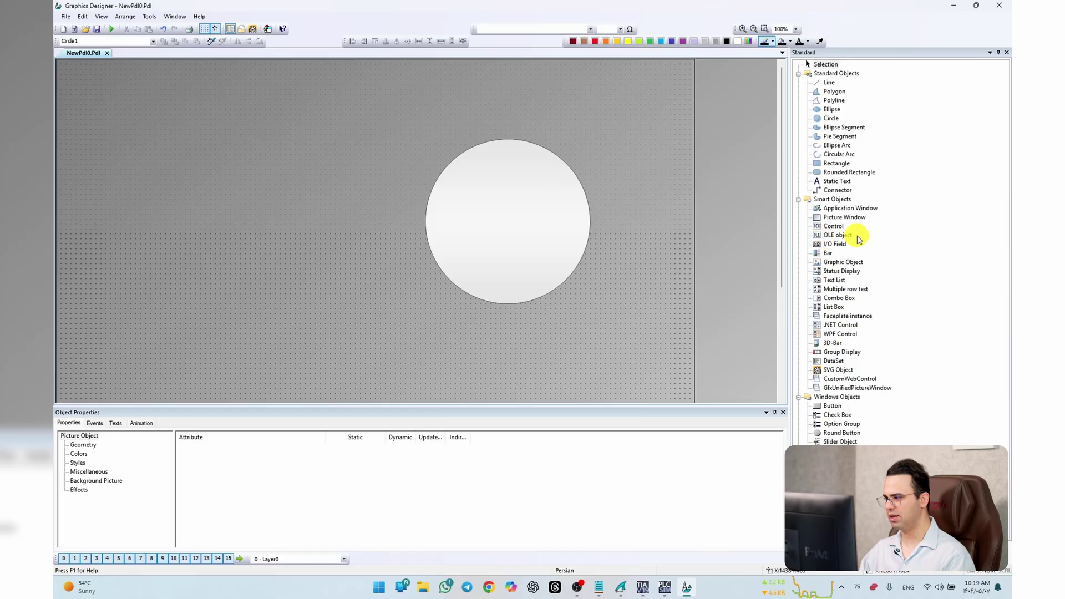
left_click(835, 244)
left_click_drag(352, 214, 280, 203)
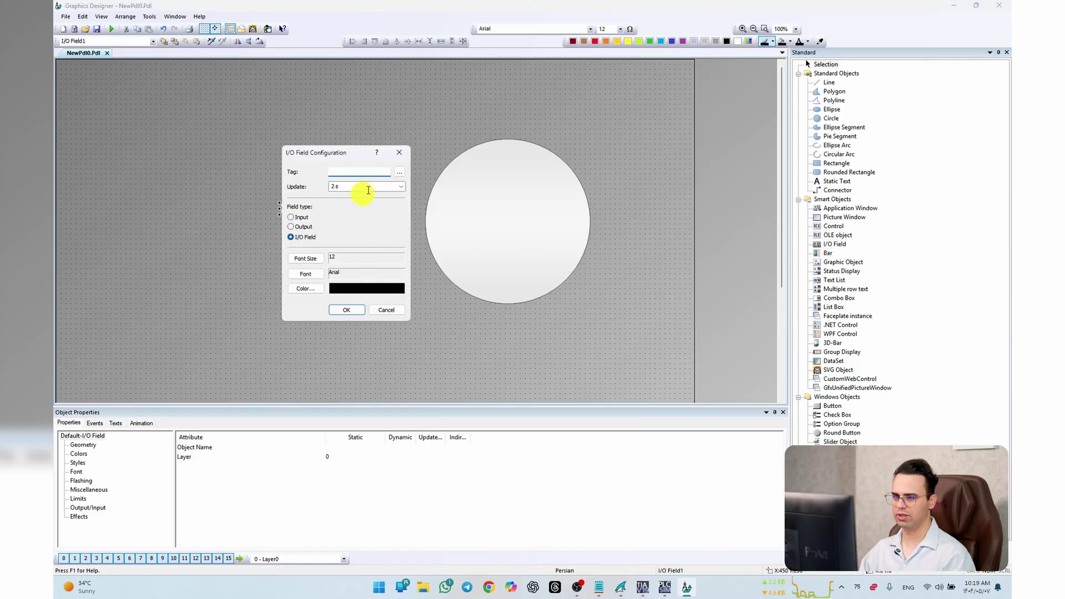
left_click(399, 152)
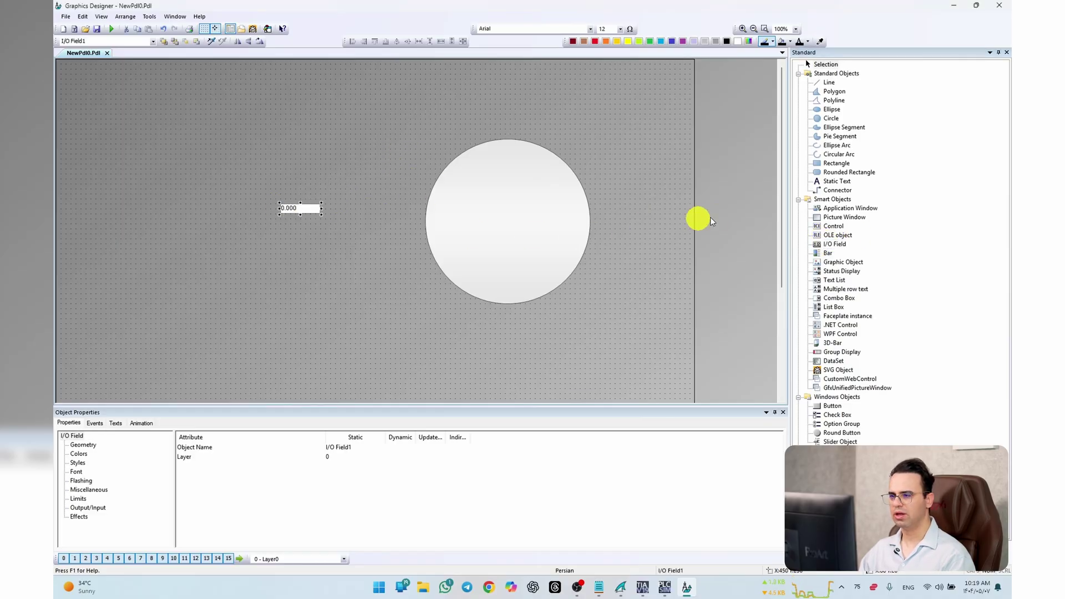
left_click(304, 209)
key("Delete")
Step: Save and close the picture, and define NewPdl0.Pdl as the start picture in WinCC Explorer
left_click(97, 31)
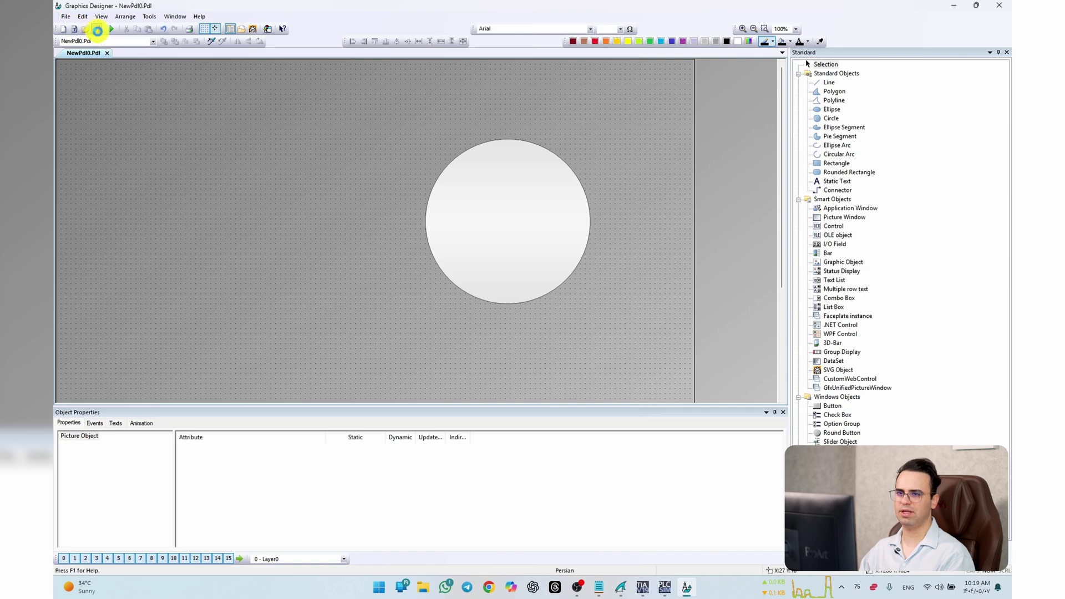
left_click(1003, 10)
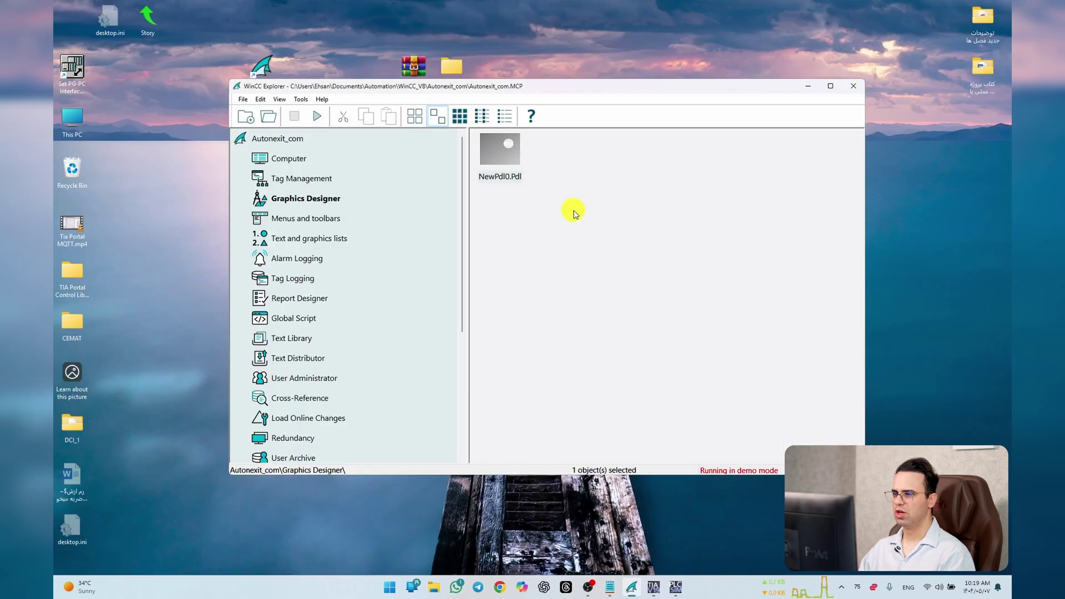
left_click(493, 161)
right_click(491, 162)
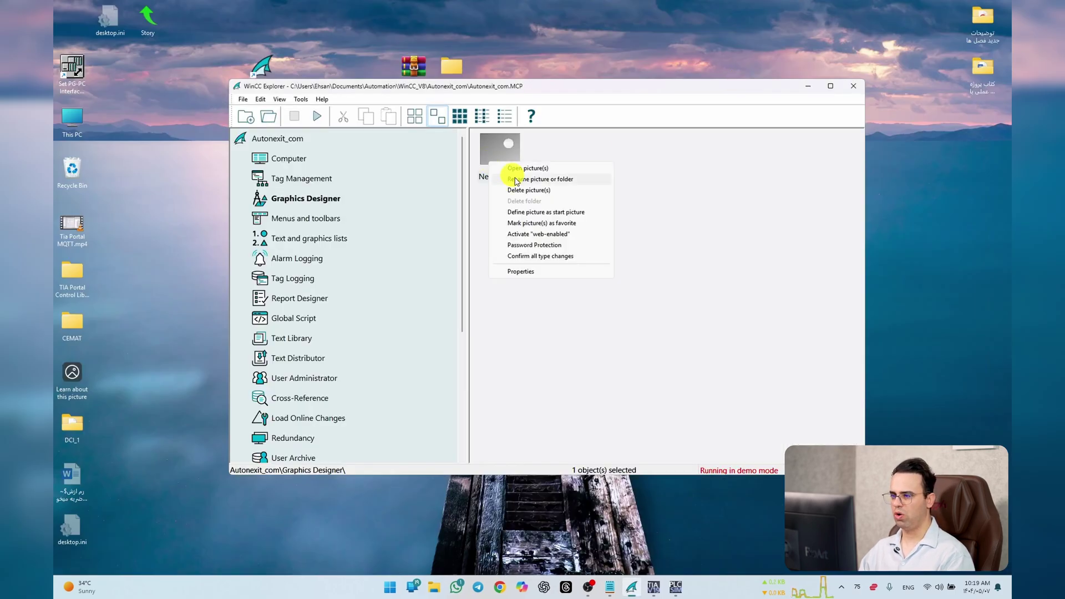
left_click(587, 214)
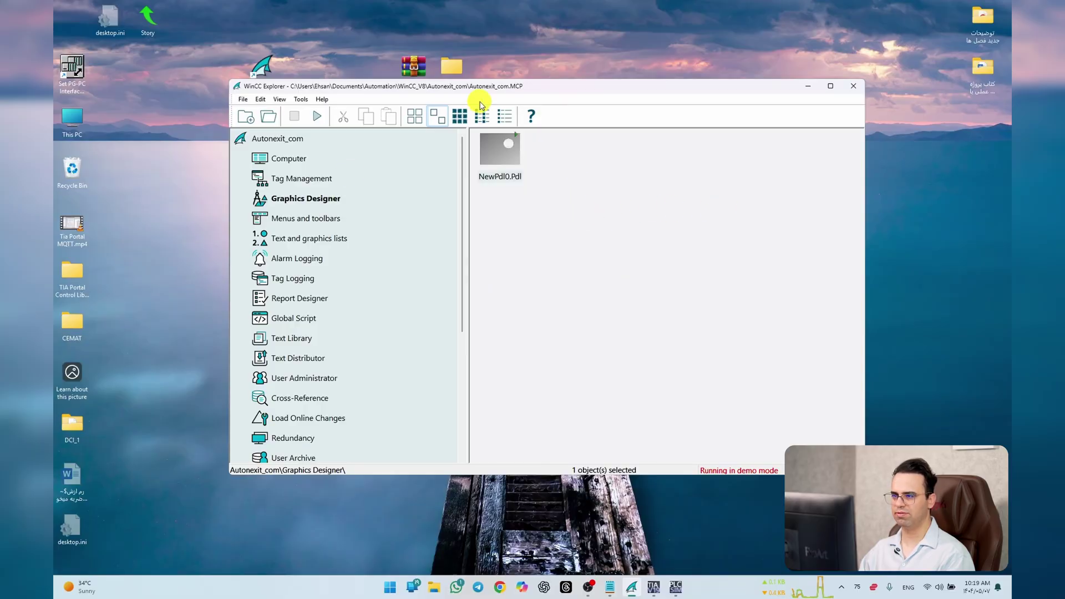
Step: Open Tag Management in WinCC Configuration Studio and arrange its window side by side with the narrowed WinCC Explorer window
double_click(284, 184)
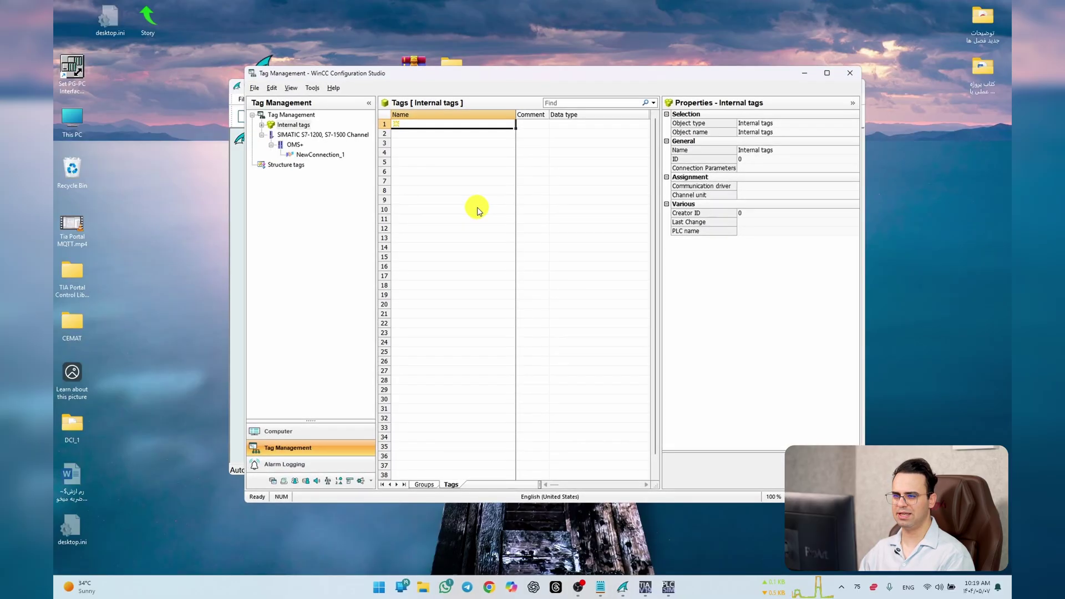
left_click_drag(350, 79, 605, 111)
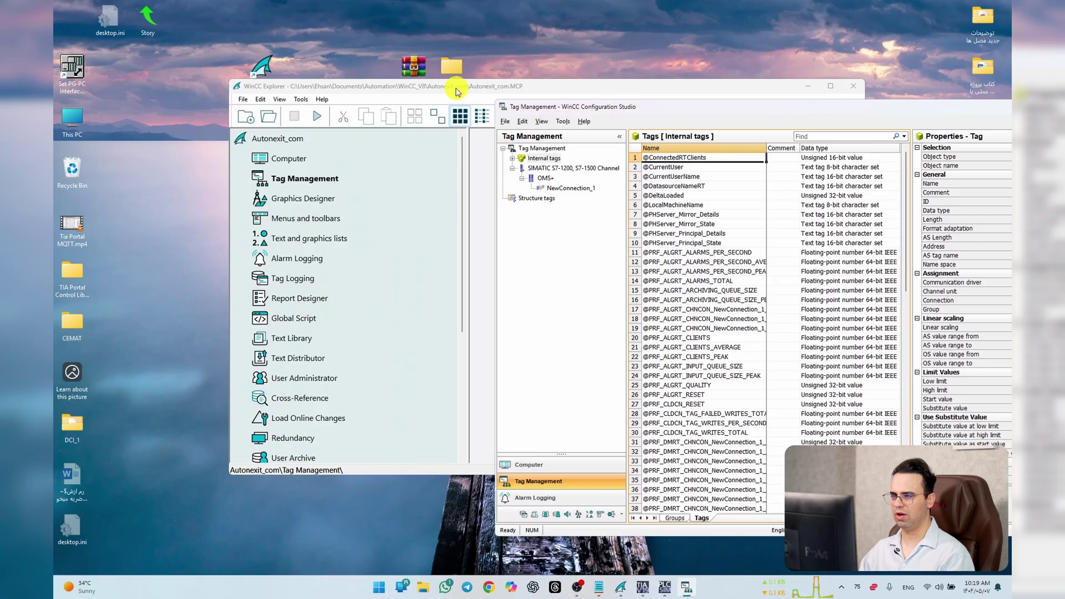
left_click(388, 79)
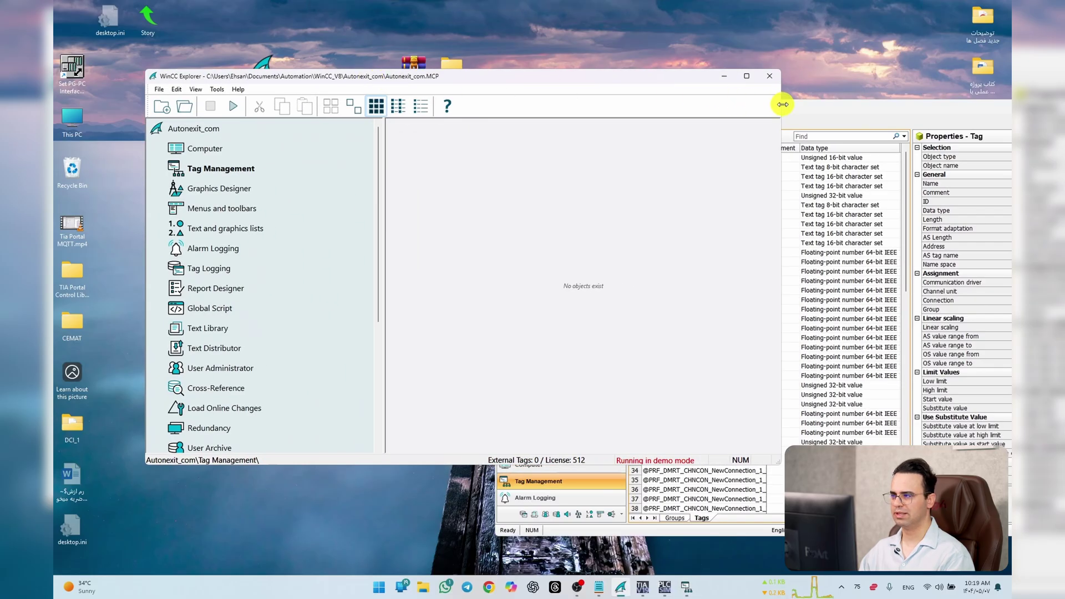
left_click_drag(783, 104, 679, 97)
left_click(727, 107)
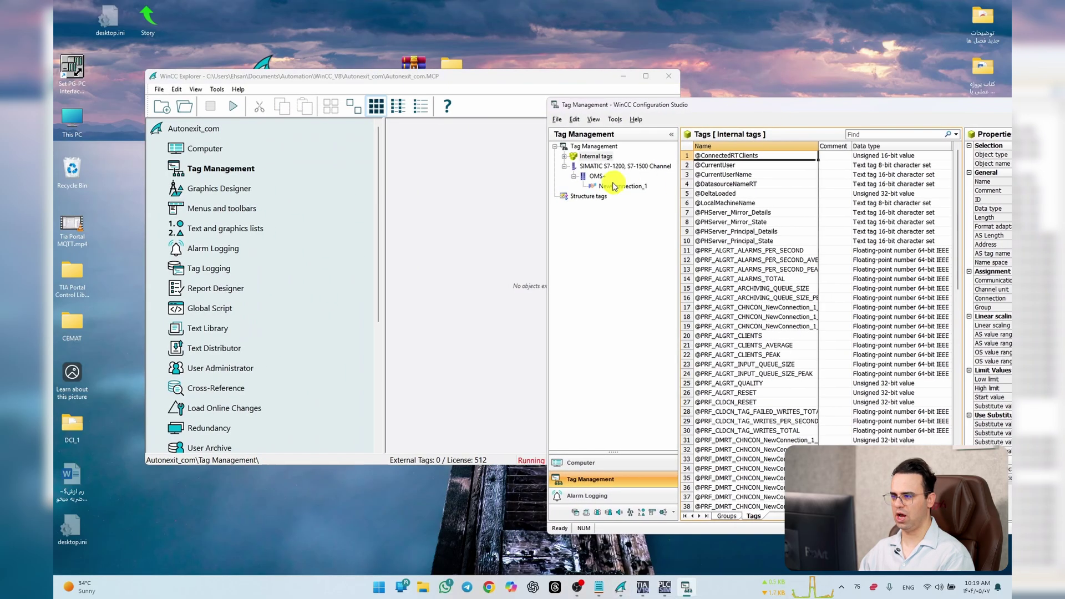
left_click(475, 78)
left_click_drag(542, 81, 415, 78)
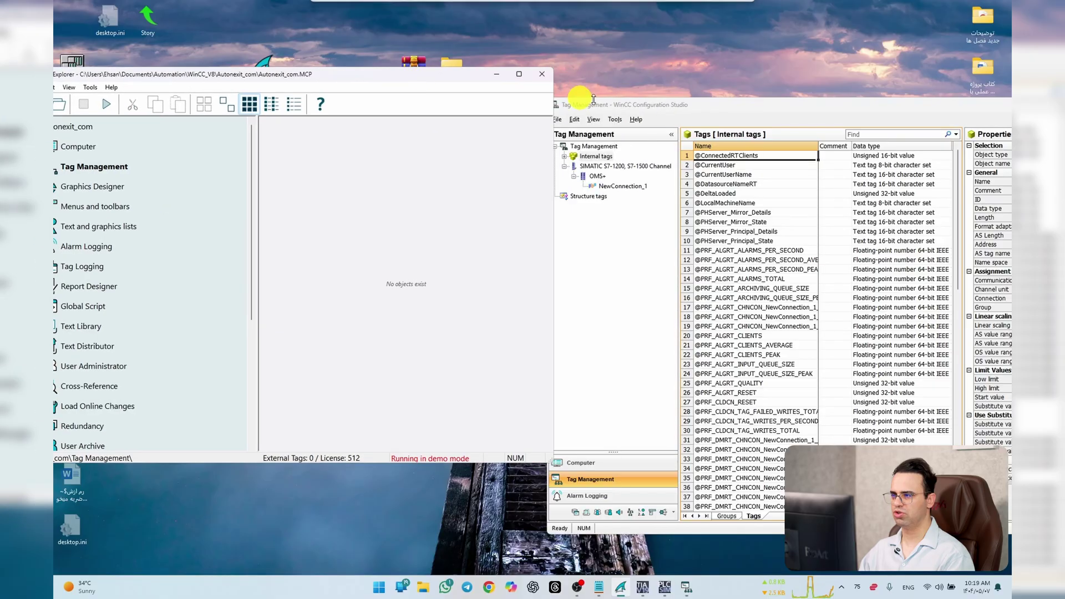
left_click_drag(580, 103, 660, 101)
left_click_drag(421, 74, 472, 86)
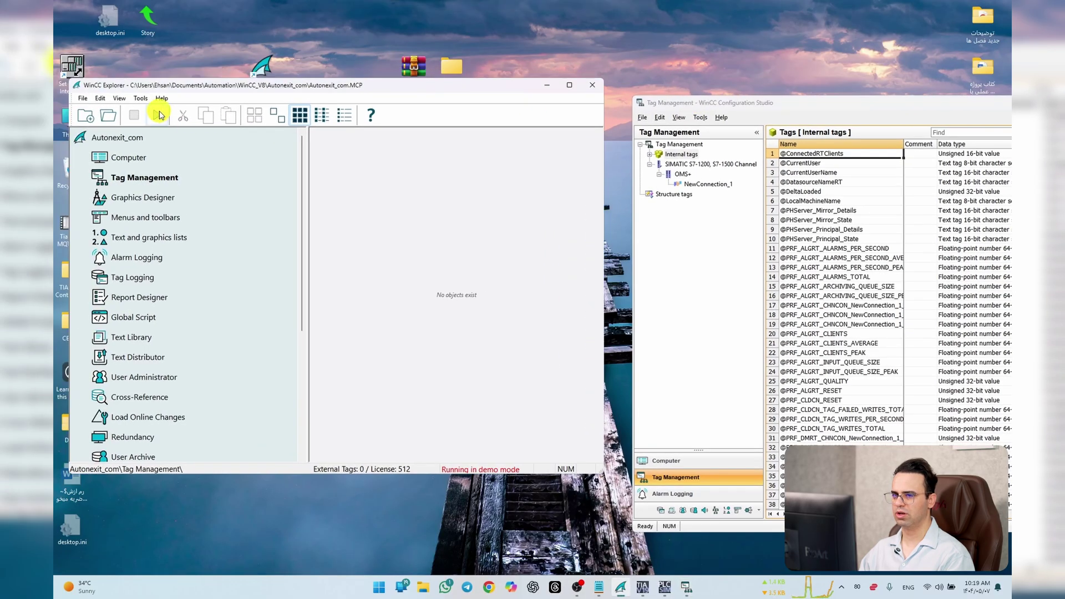
Step: Activate the WinCC project, view the start picture in runtime, and close the runtime window
left_click(159, 115)
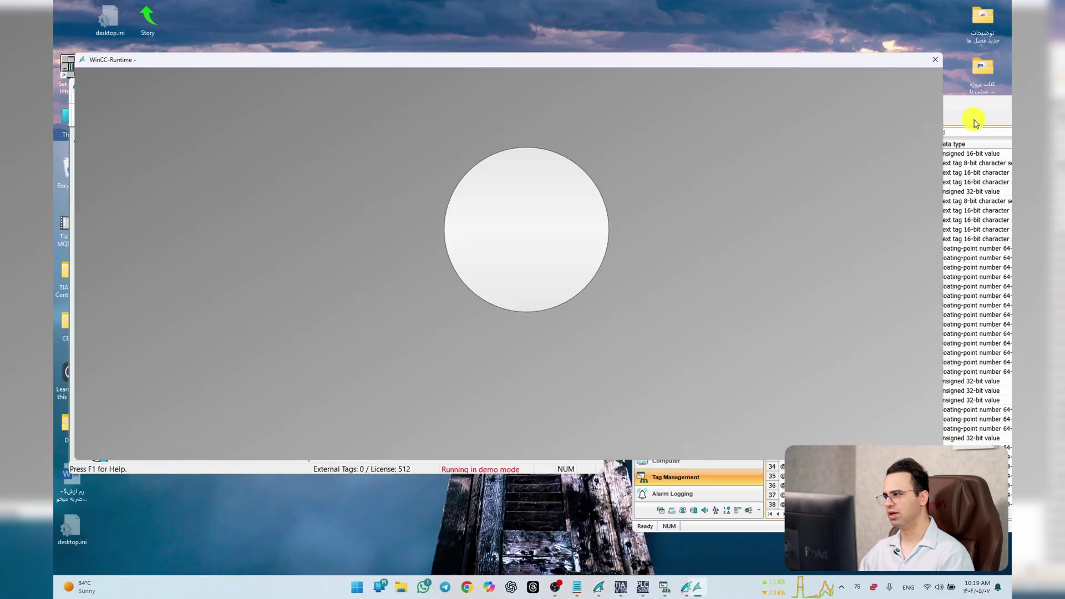
left_click(975, 119)
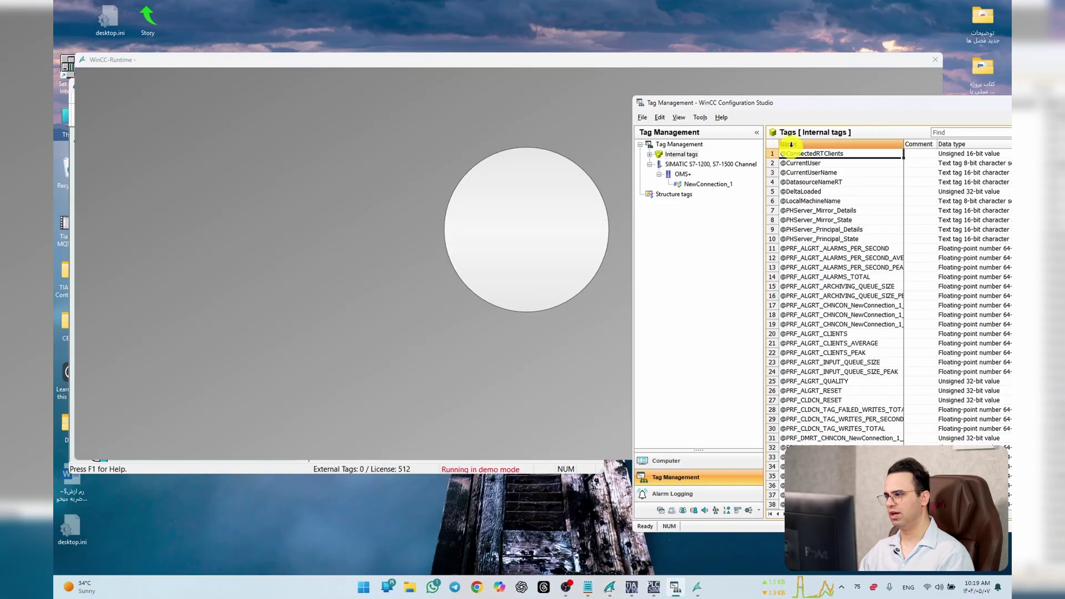
mouse_move(709, 188)
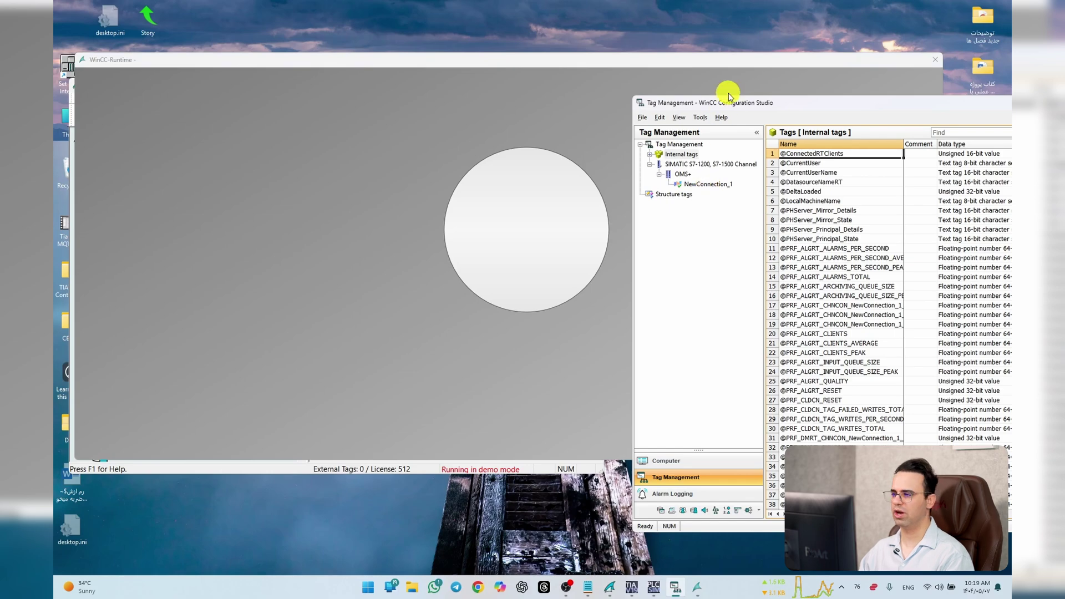
left_click(937, 65)
left_click(936, 64)
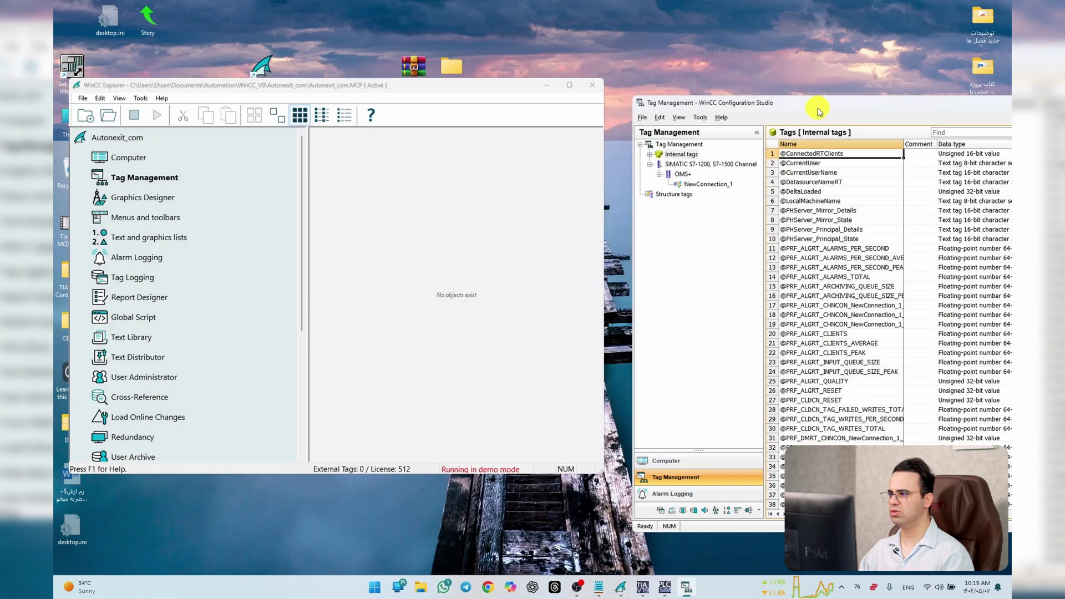
Step: Read the AS symbols of NewConnection_1 from the PLC, enable access to Tag_1 and Tag_2, and close Tag Management
right_click(582, 172)
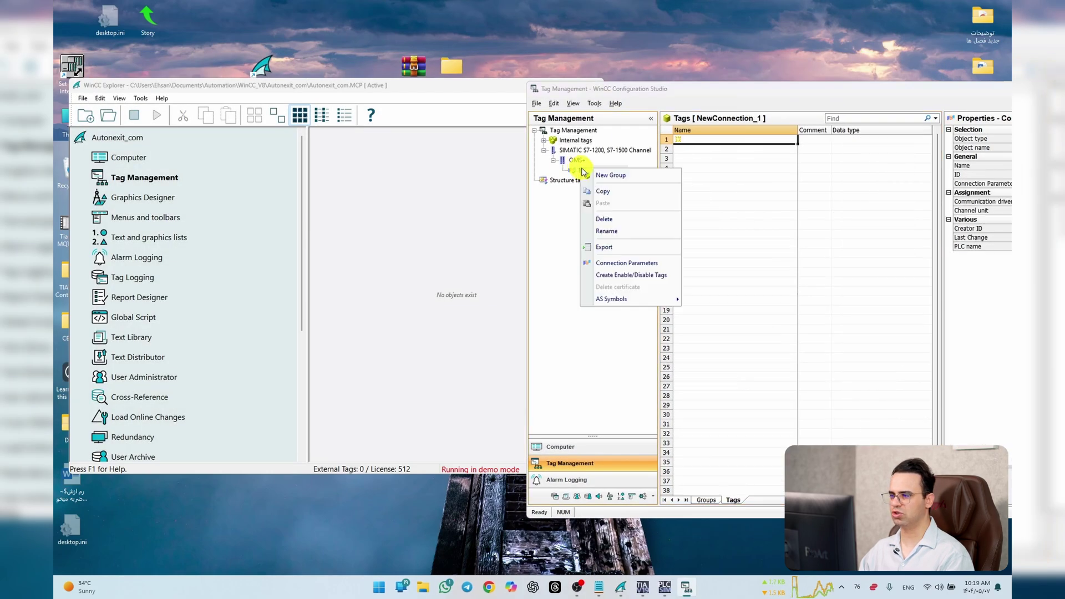
mouse_move(613, 298)
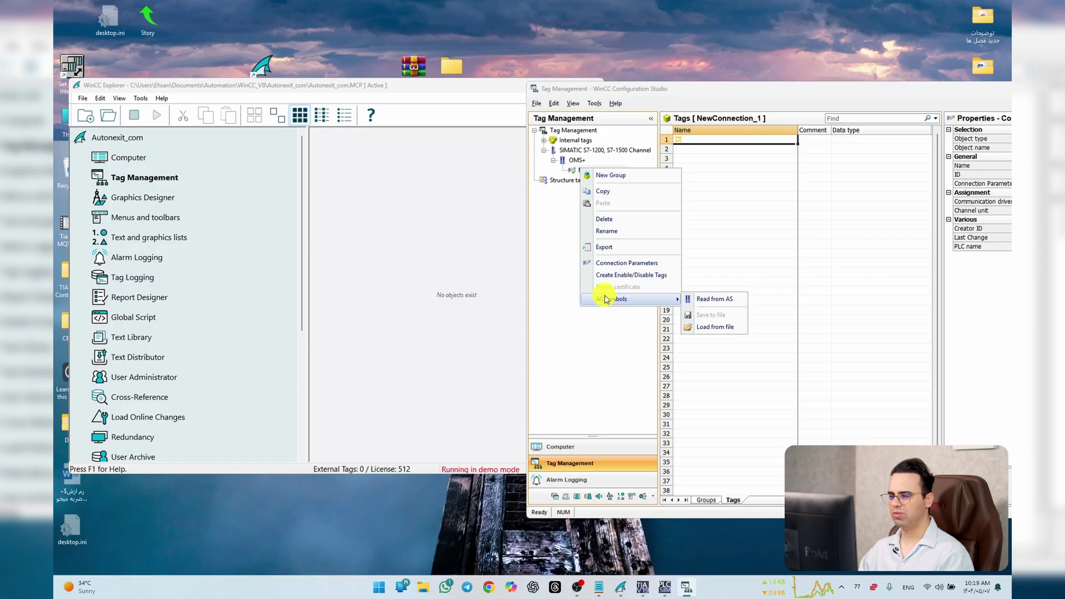
left_click(730, 303)
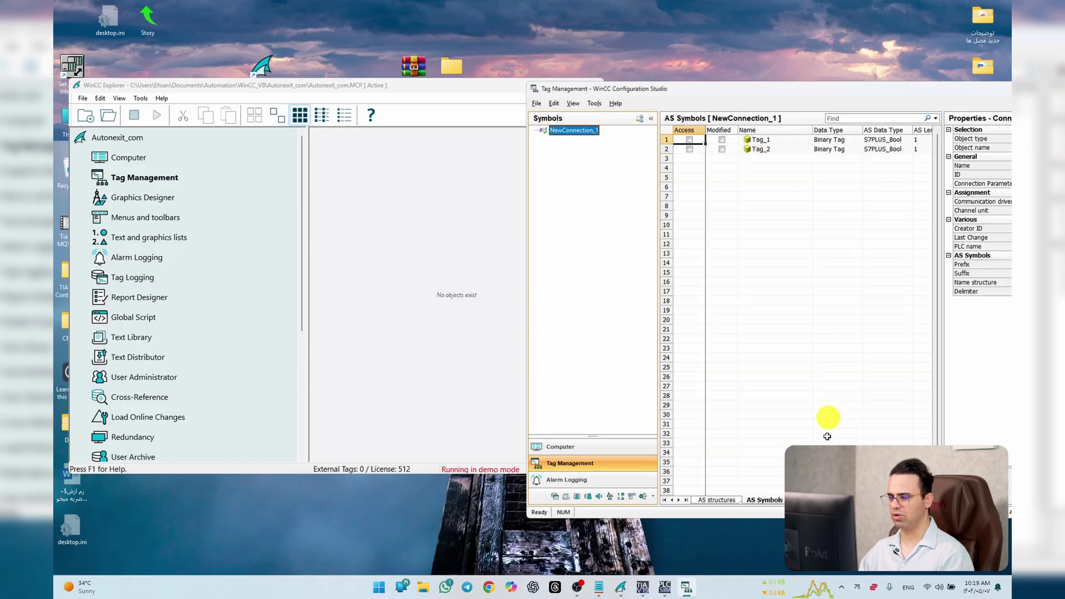
left_click(689, 217)
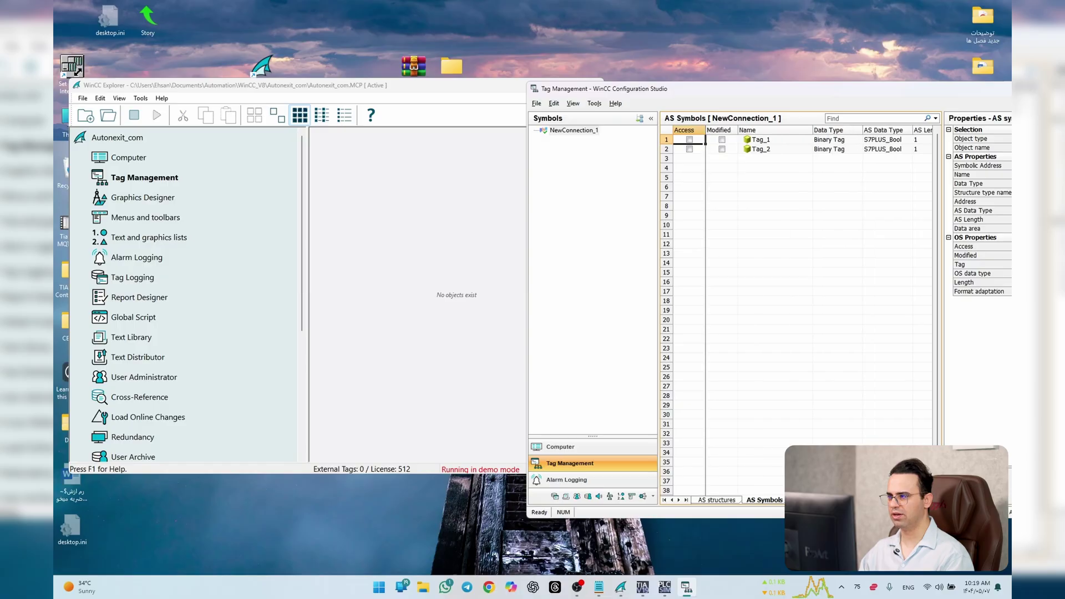
left_click(689, 150)
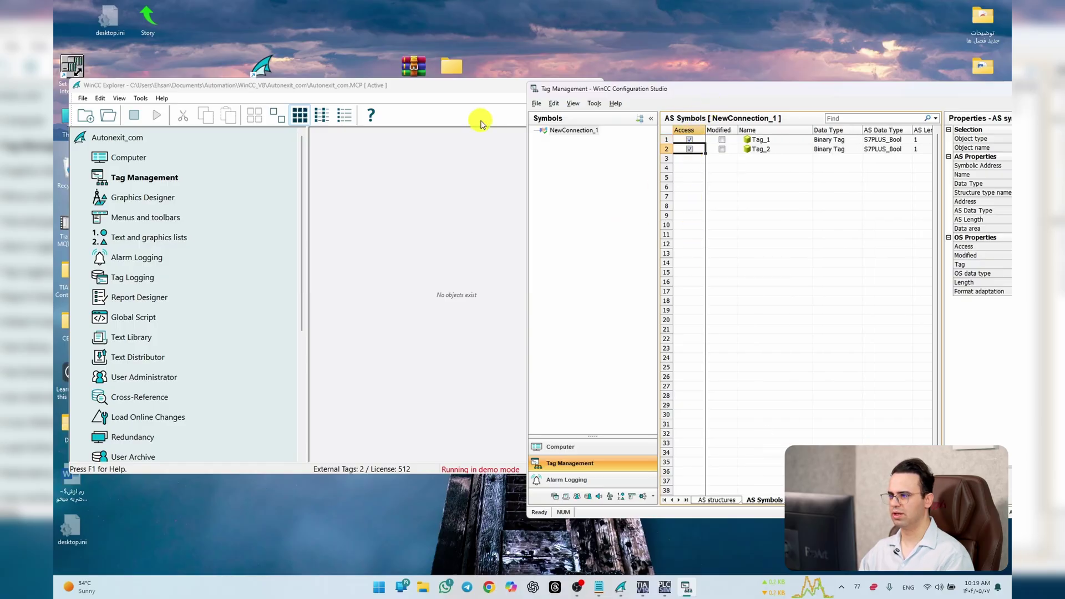
left_click_drag(891, 89, 712, 114)
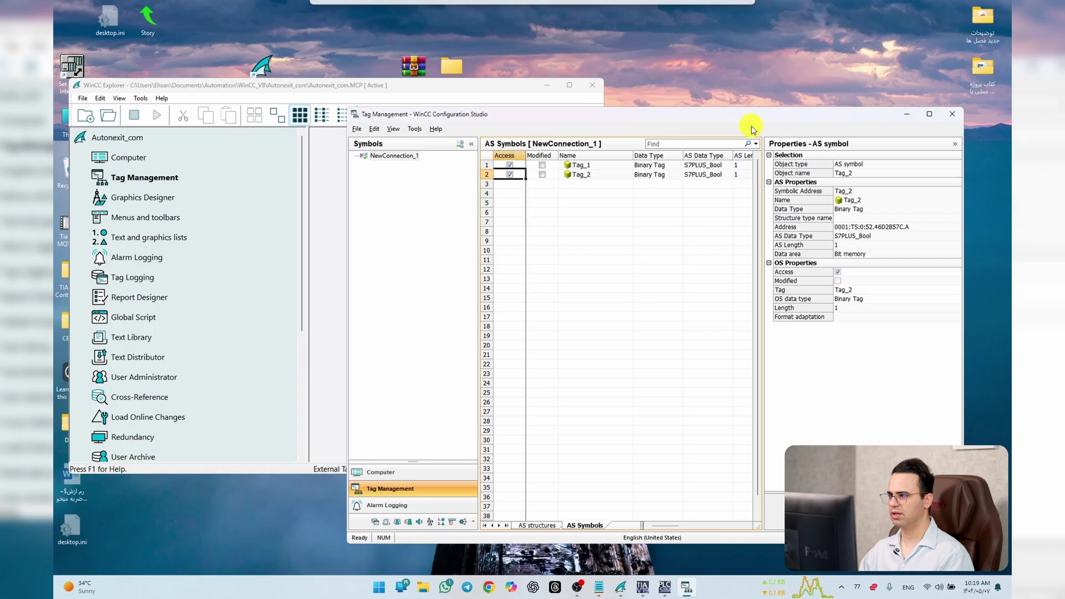
left_click(952, 115)
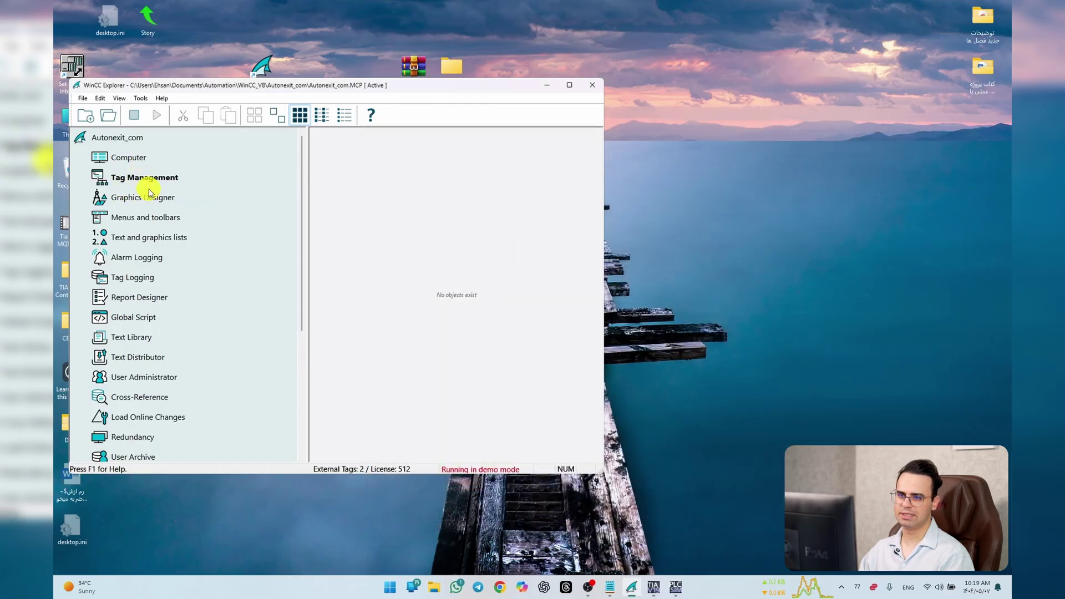
Step: Open NewPdl0.Pdl for editing in Graphics Designer and deactivate the project runtime from WinCC Explorer
left_click(160, 201)
double_click(340, 149)
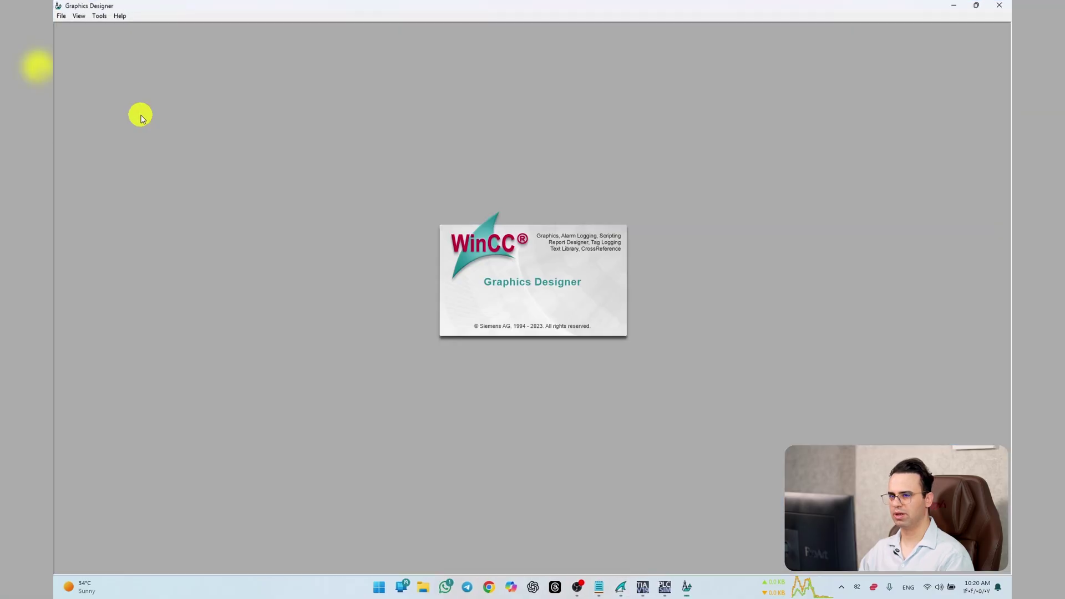
left_click(621, 587)
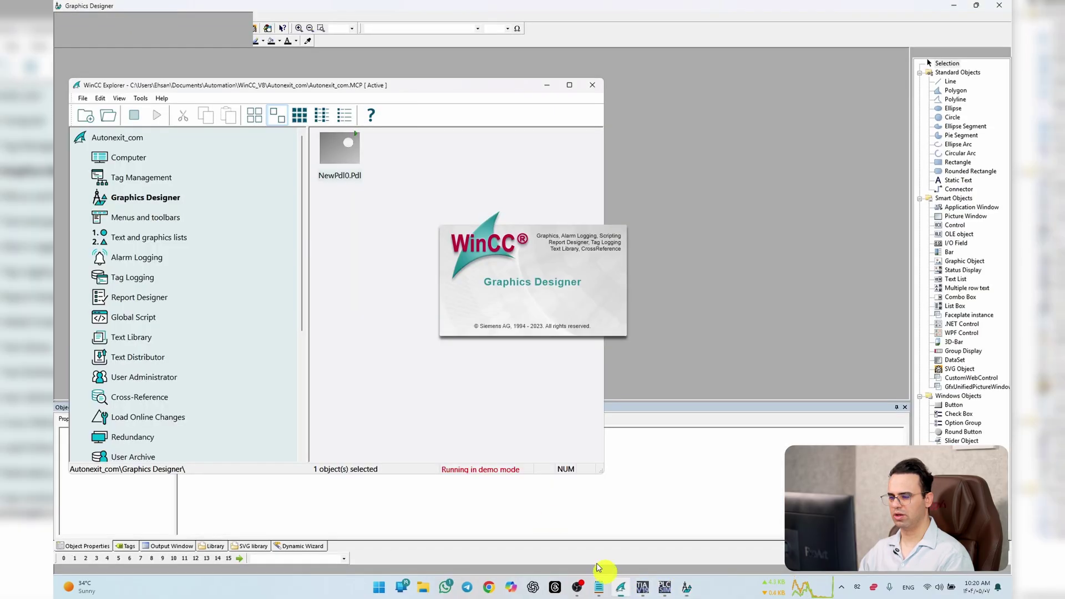
left_click(133, 117)
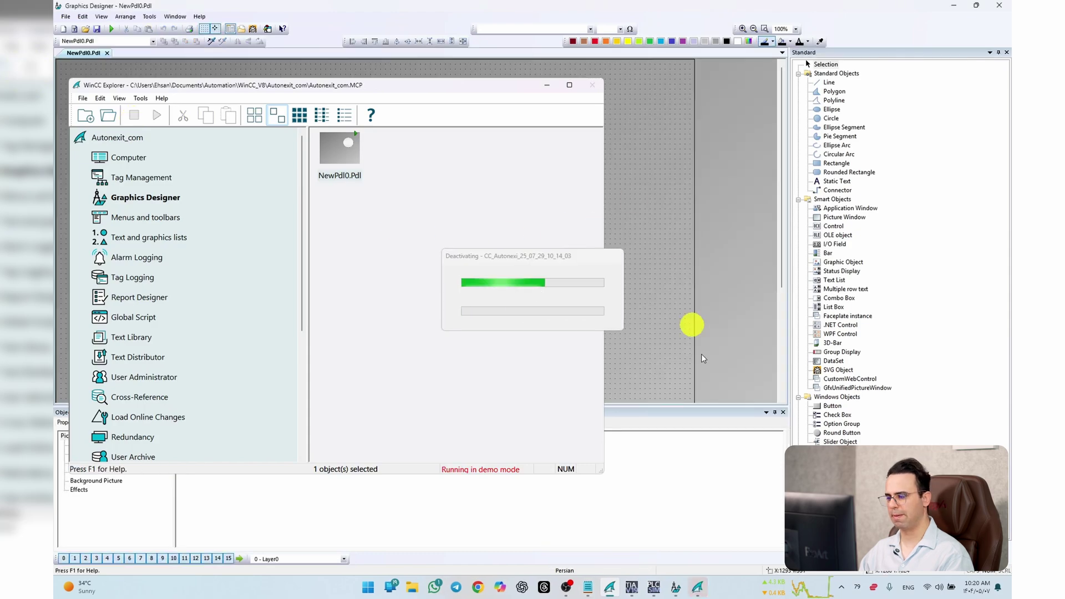
Step: Switch to TIA Portal to view Network 1 of Main [OB1], and return to the picture in Graphics Designer
left_click(643, 590)
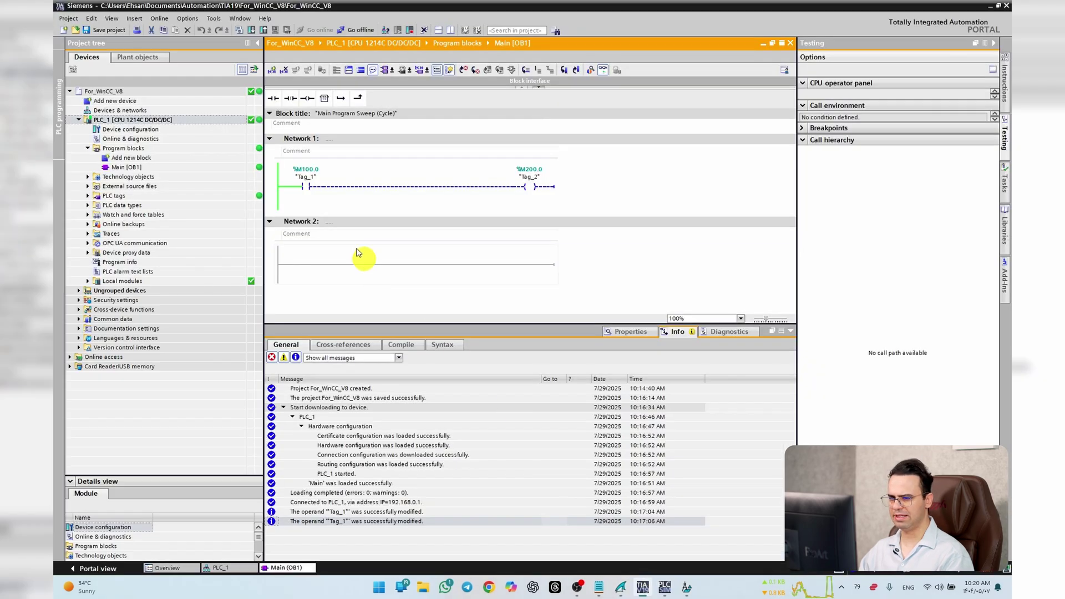
left_click(647, 590)
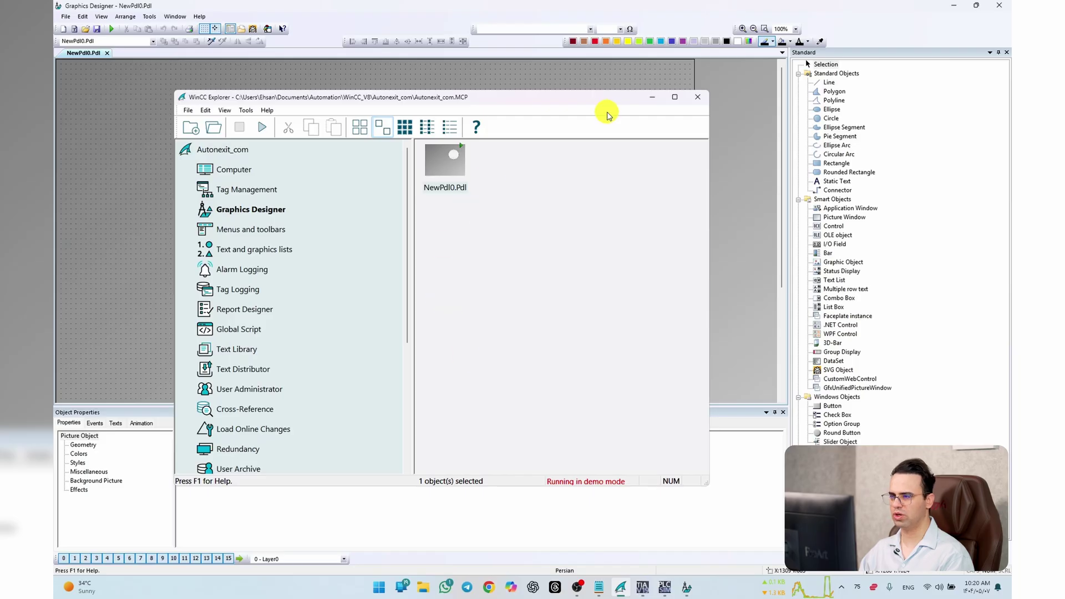
left_click(647, 100)
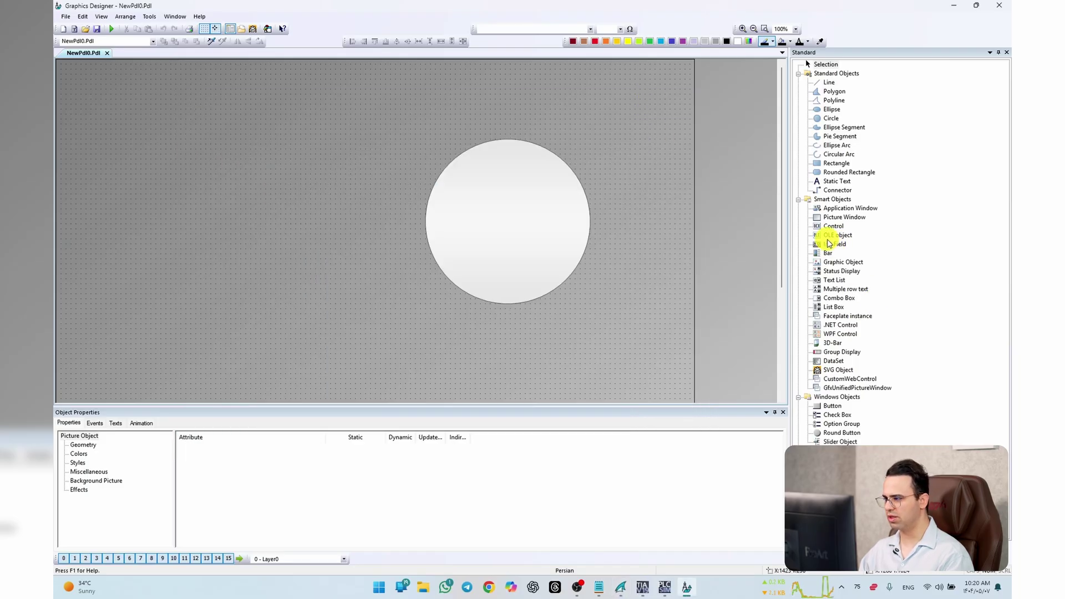
Step: Insert an I/O field beside the circle and link it to Tag_1 of NewConnection_1
left_click(831, 244)
left_click(277, 170)
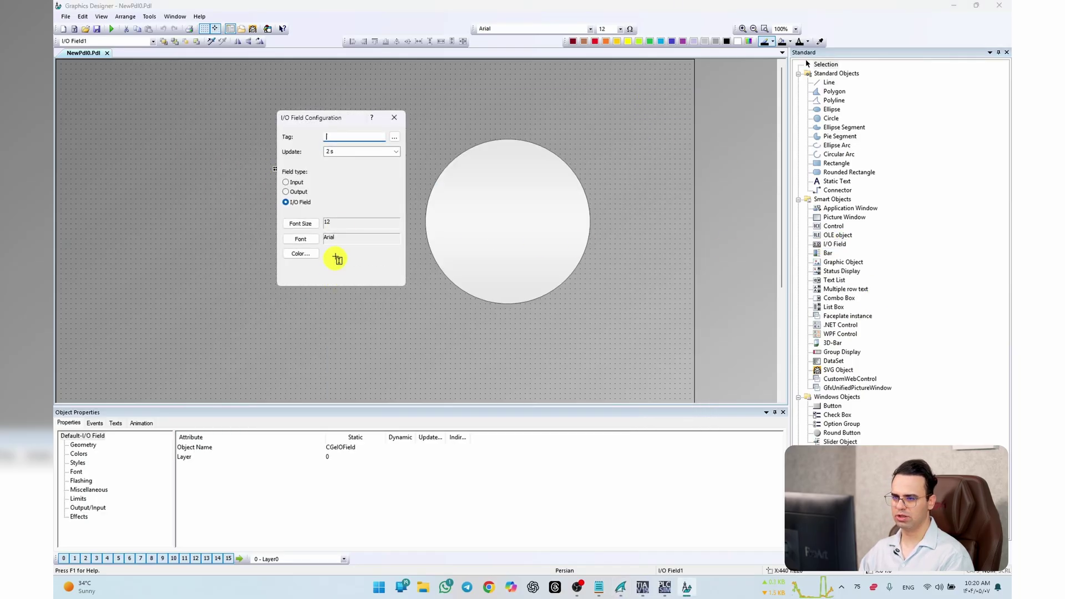
left_click(395, 138)
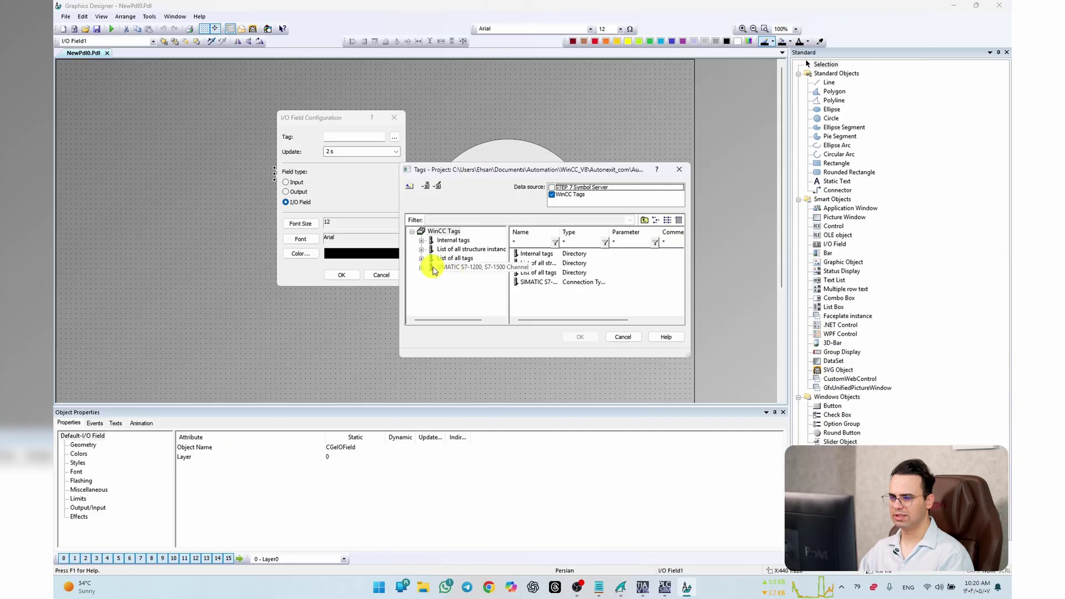
left_click_drag(508, 255, 535, 255)
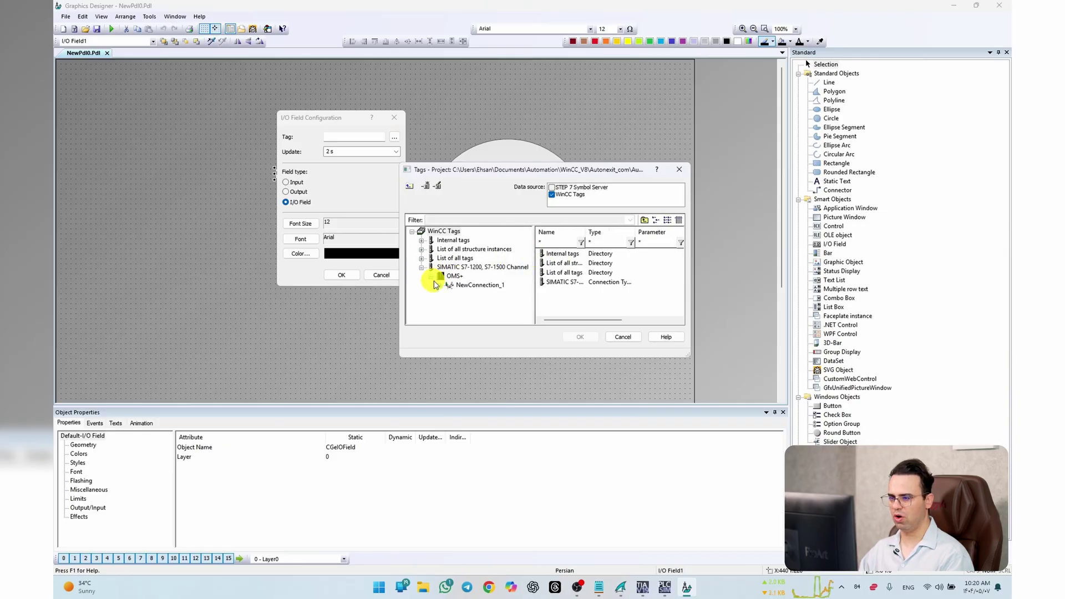
left_click(461, 284)
left_click(560, 263)
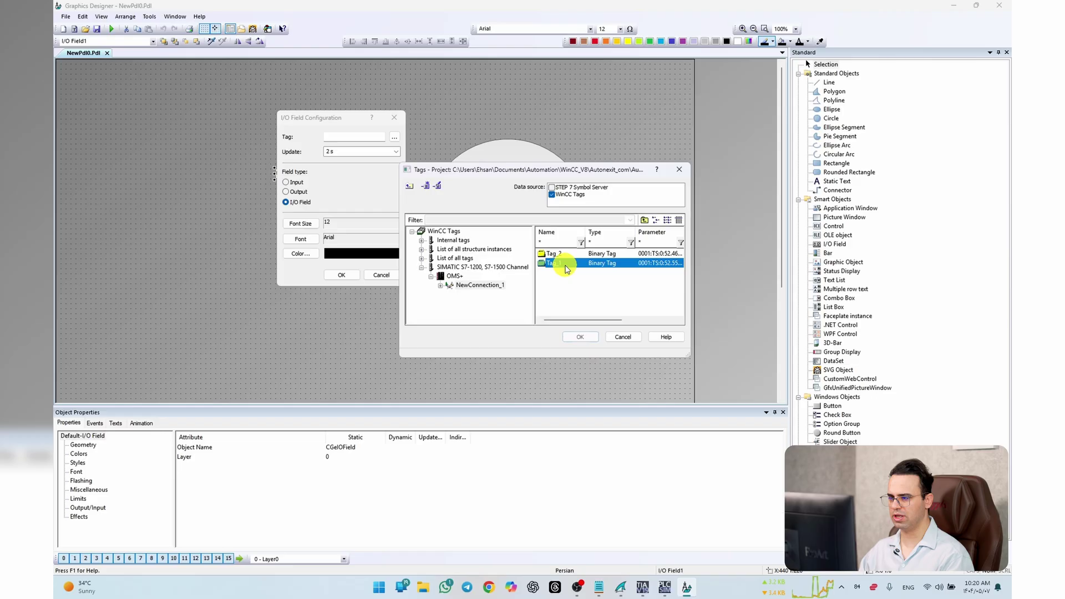
left_click(581, 337)
Step: Configure the I/O field to update upon change with font size 24, and make the field taller
left_click(395, 151)
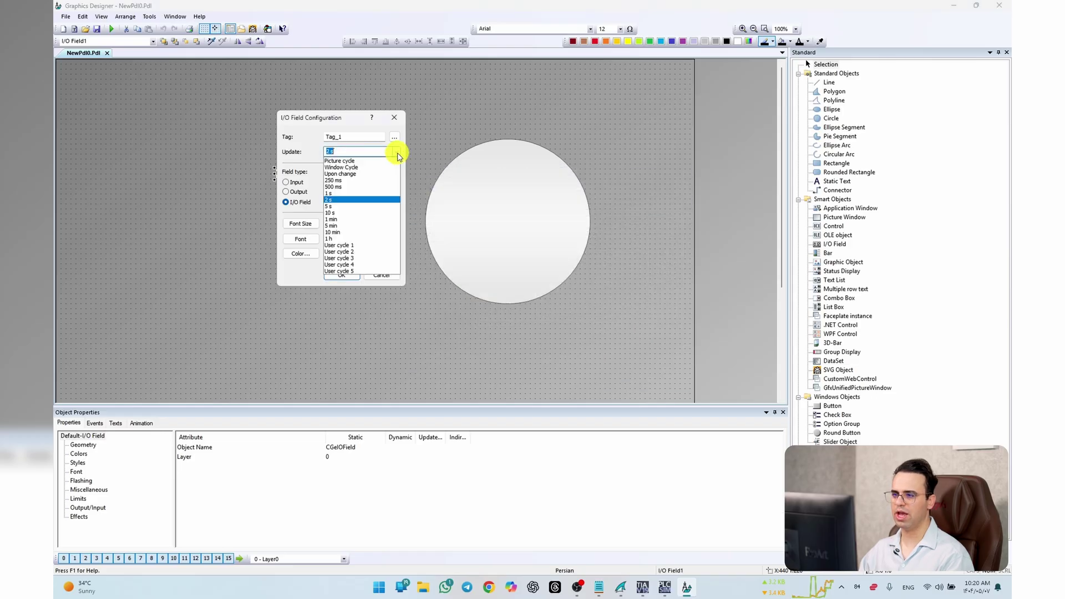
left_click(363, 172)
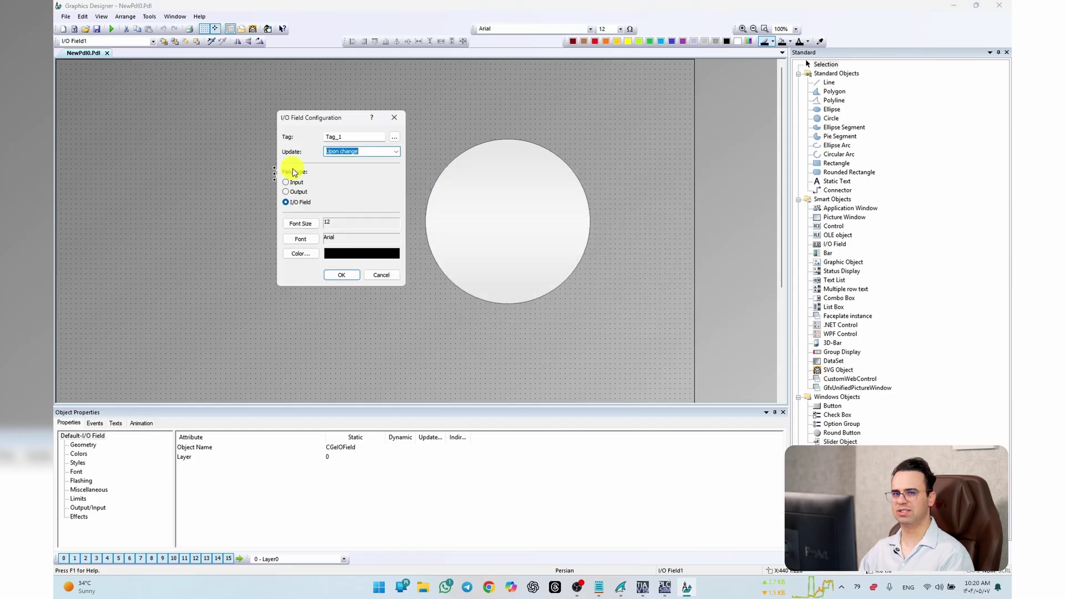
left_click_drag(335, 117, 223, 112)
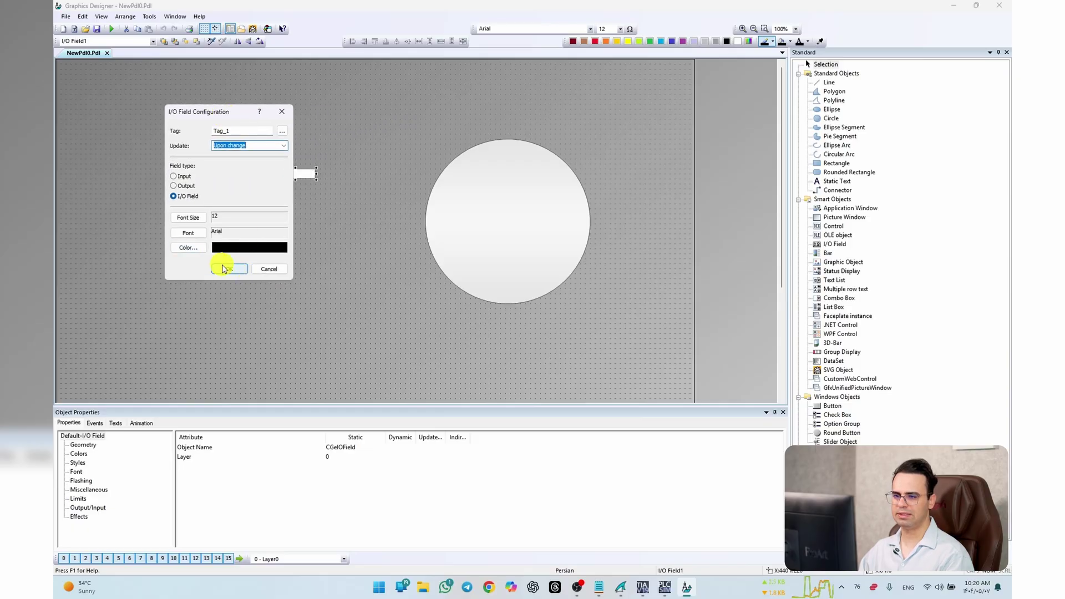
left_click(190, 218)
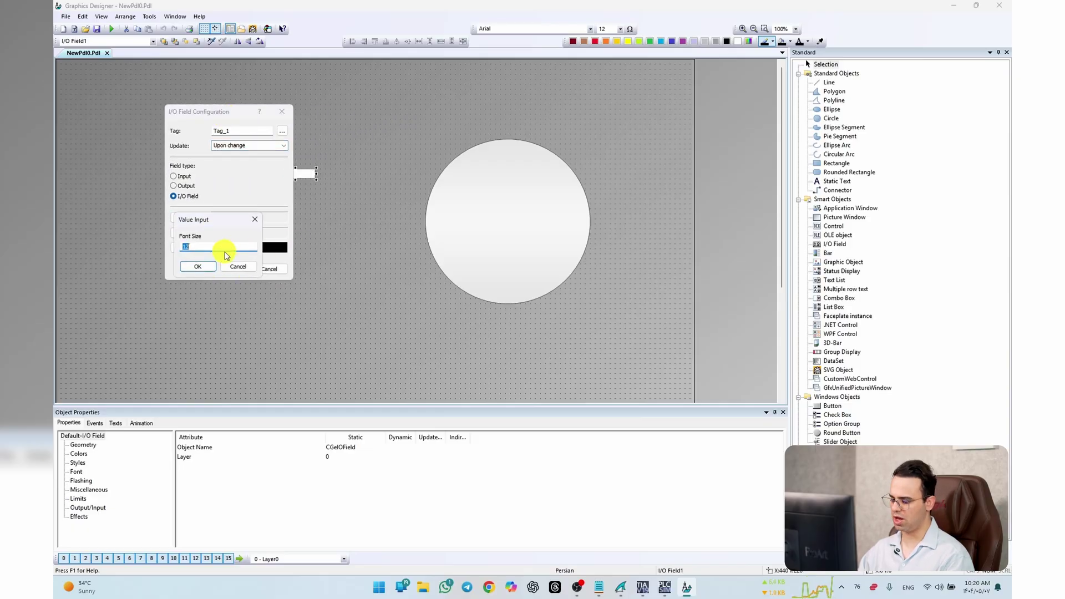
key("Return")
left_click(229, 268)
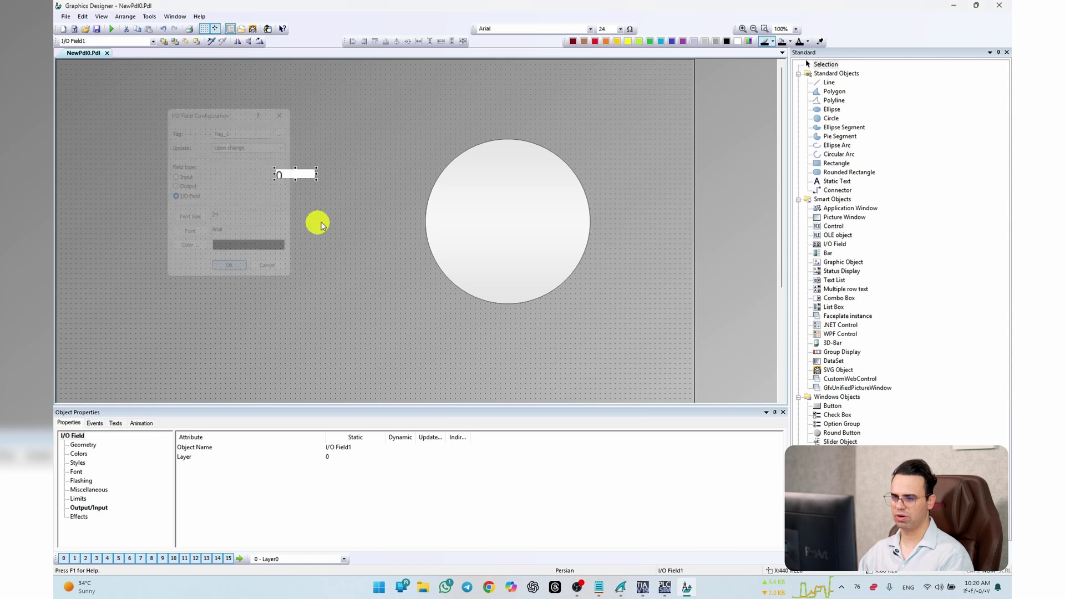
left_click(291, 176)
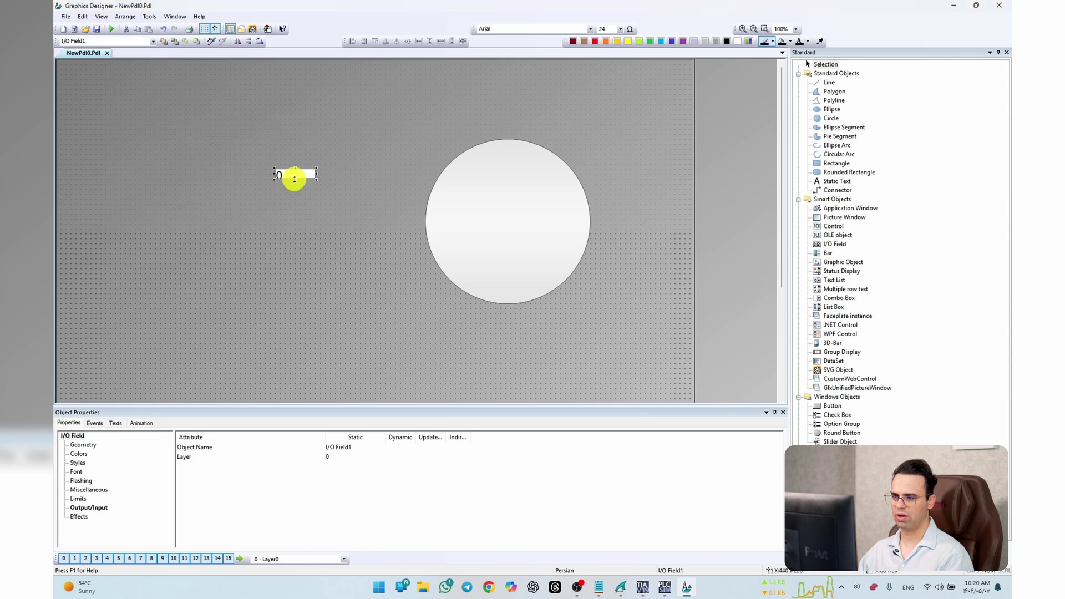
left_click_drag(295, 179, 296, 193)
Step: Set Global Shadow and Global Color Scheme to No in the circle's effects properties
left_click(505, 216)
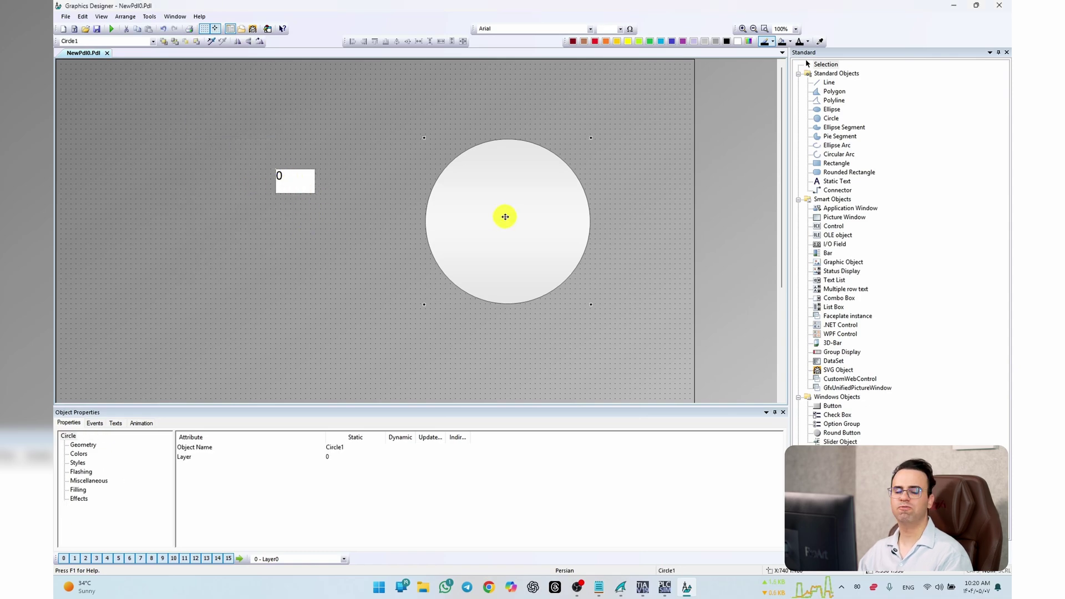
left_click(79, 499)
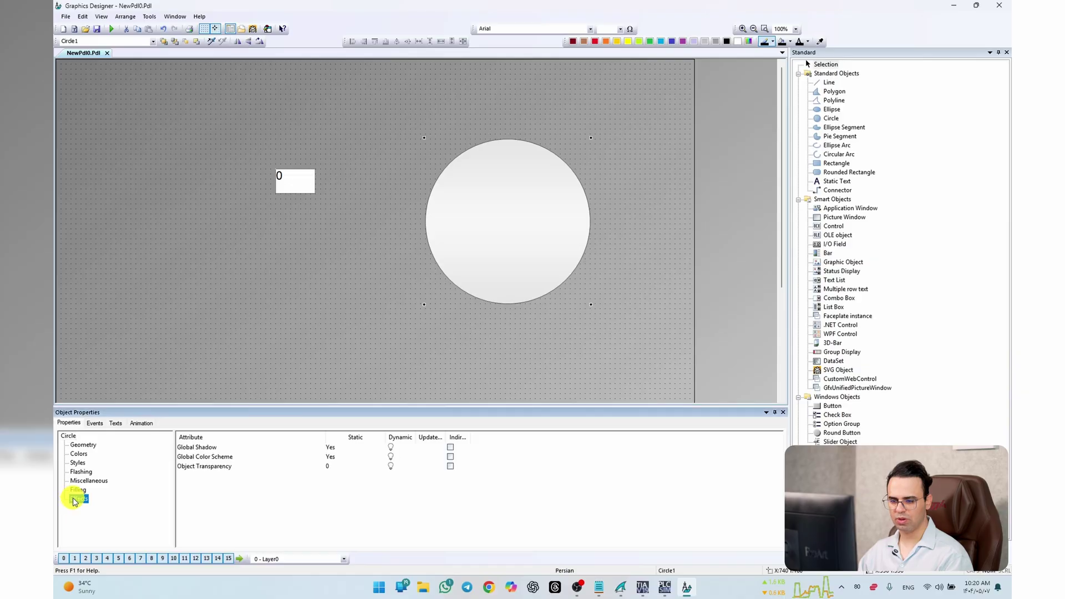
double_click(330, 448)
double_click(331, 456)
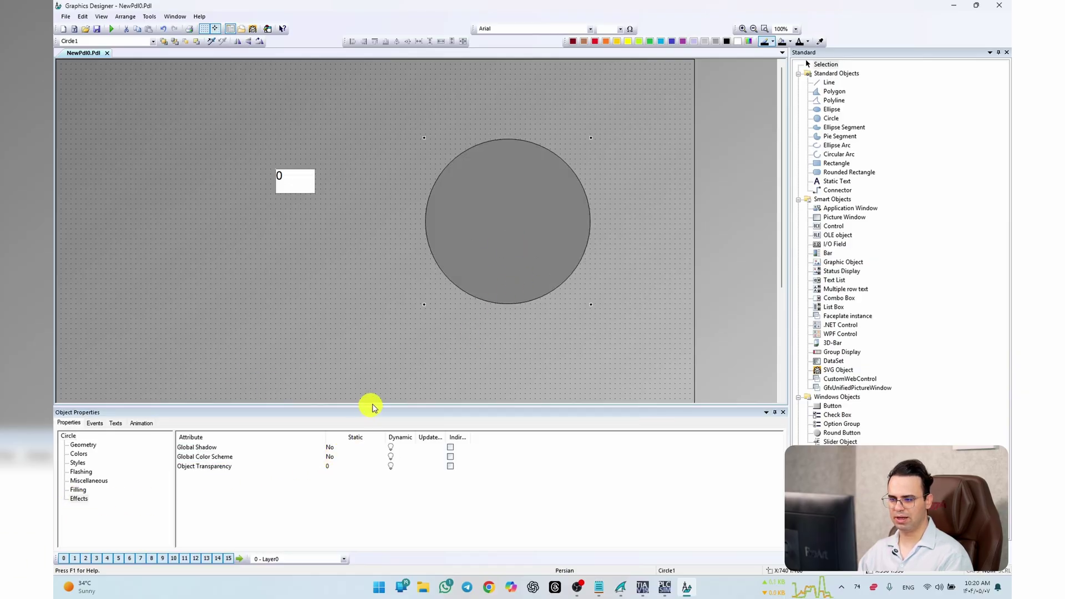
Step: Shift the circle slightly up and to the left, and add a new animation to it
left_click_drag(374, 408, 368, 361)
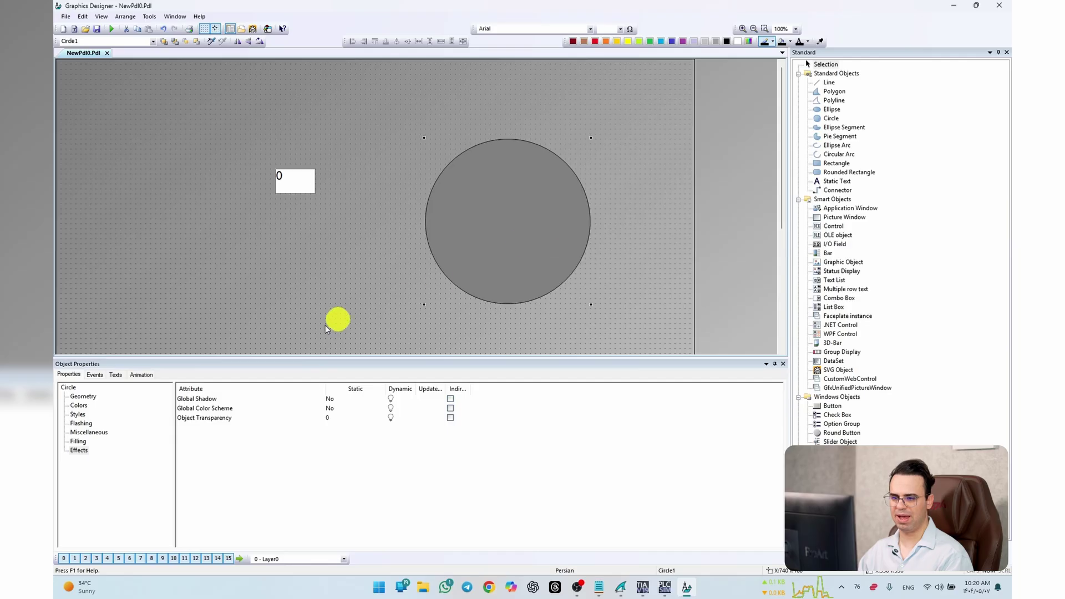
left_click(95, 375)
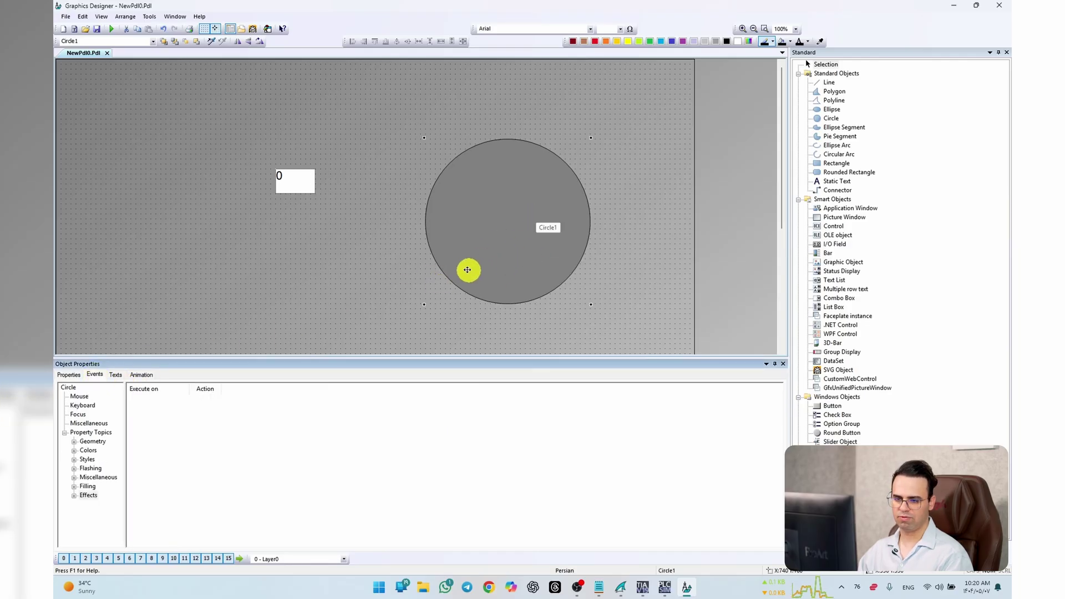
left_click_drag(477, 262, 466, 251)
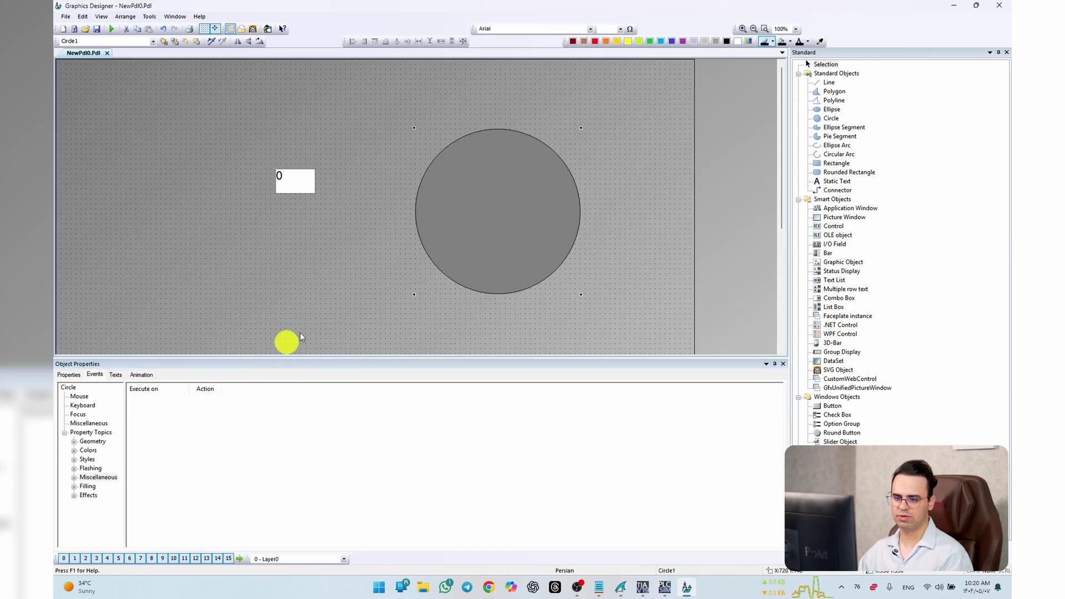
left_click(116, 375)
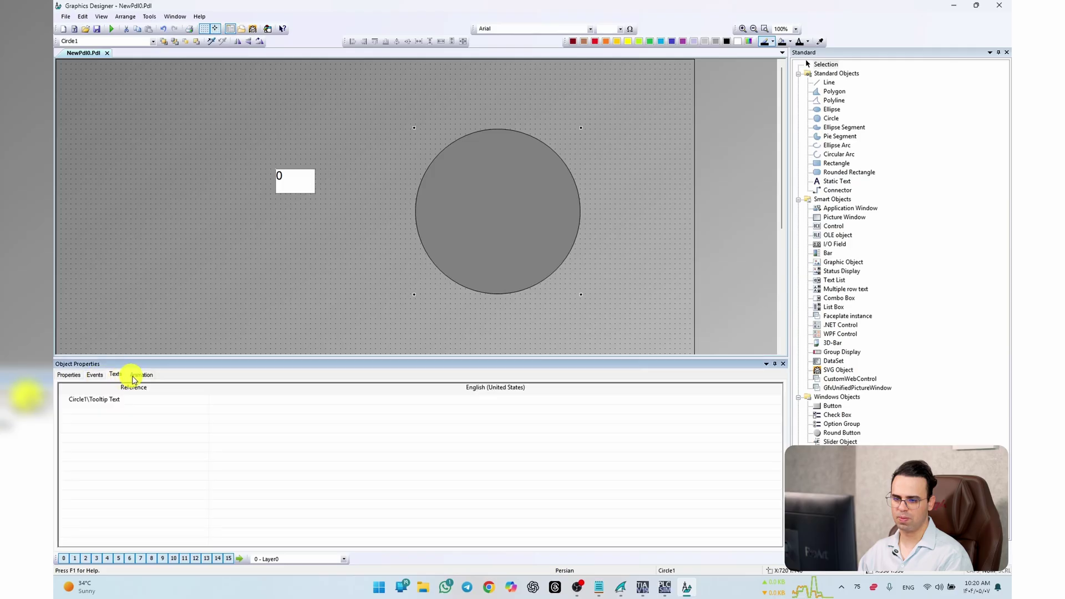
left_click(139, 375)
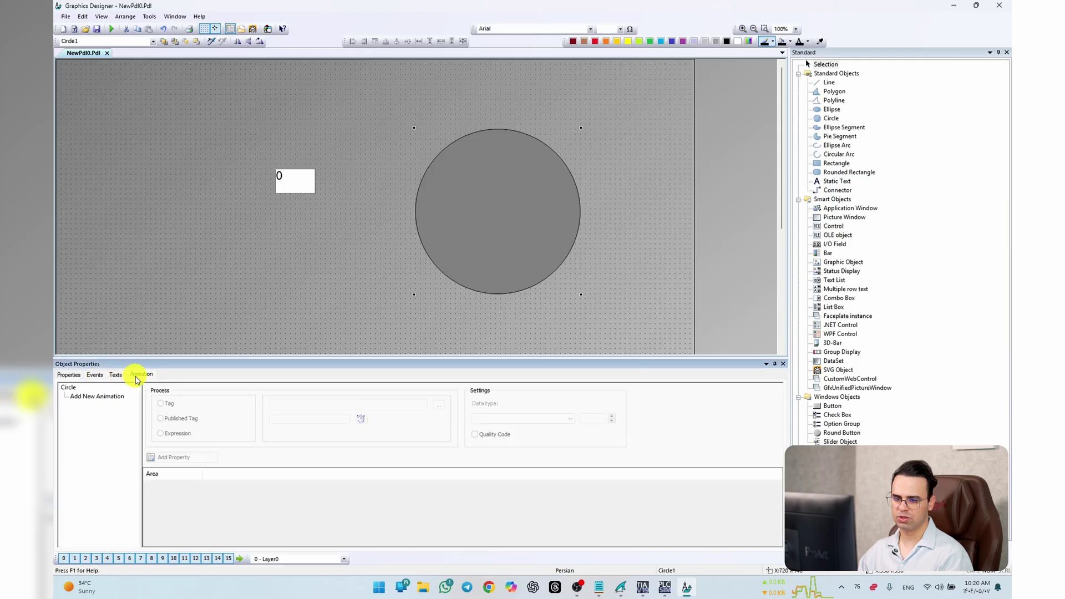
left_click(114, 397)
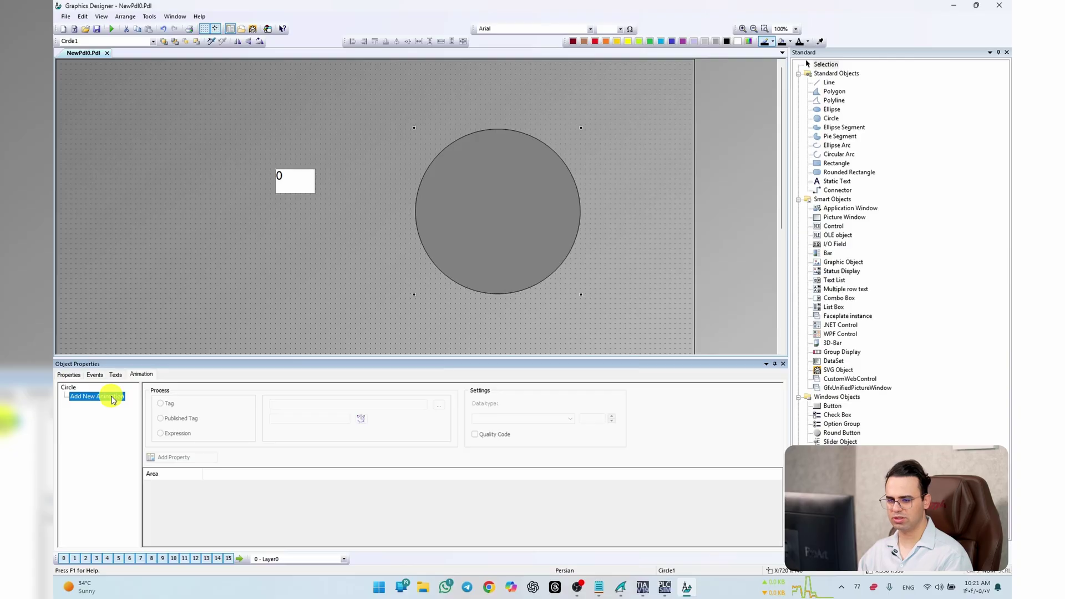
double_click(112, 398)
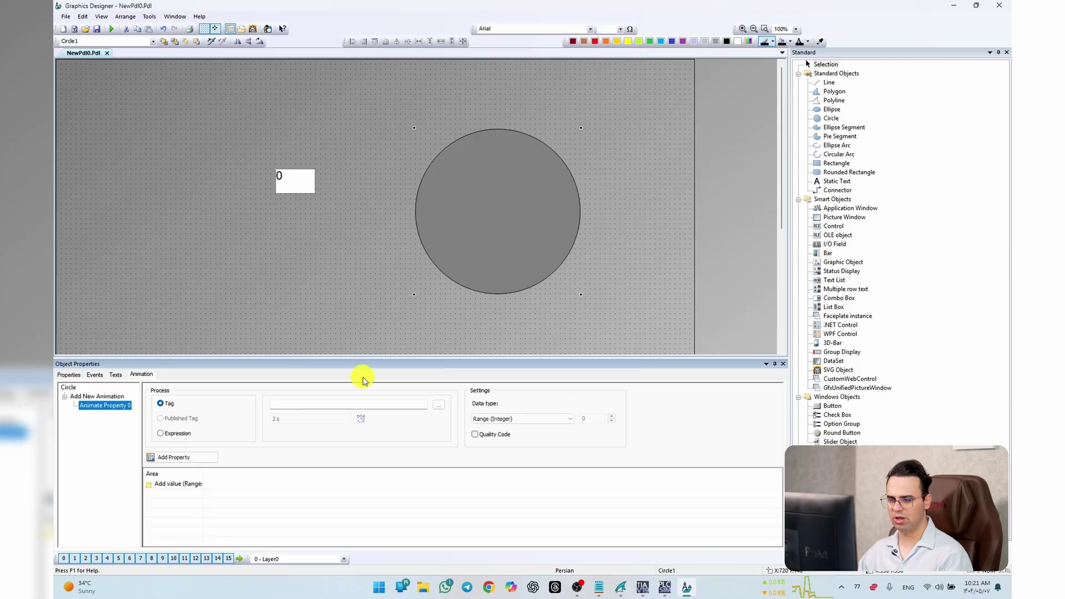
Step: Link the circle's animation to Tag_2 and set its update cycle to Upon change
left_click(439, 405)
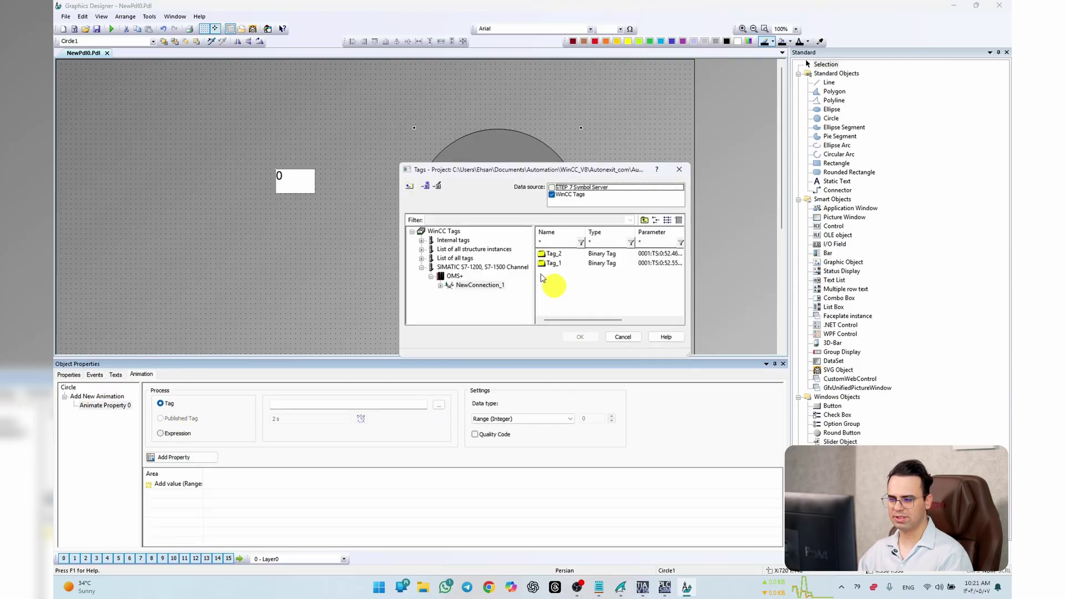
left_click(554, 257)
left_click(580, 336)
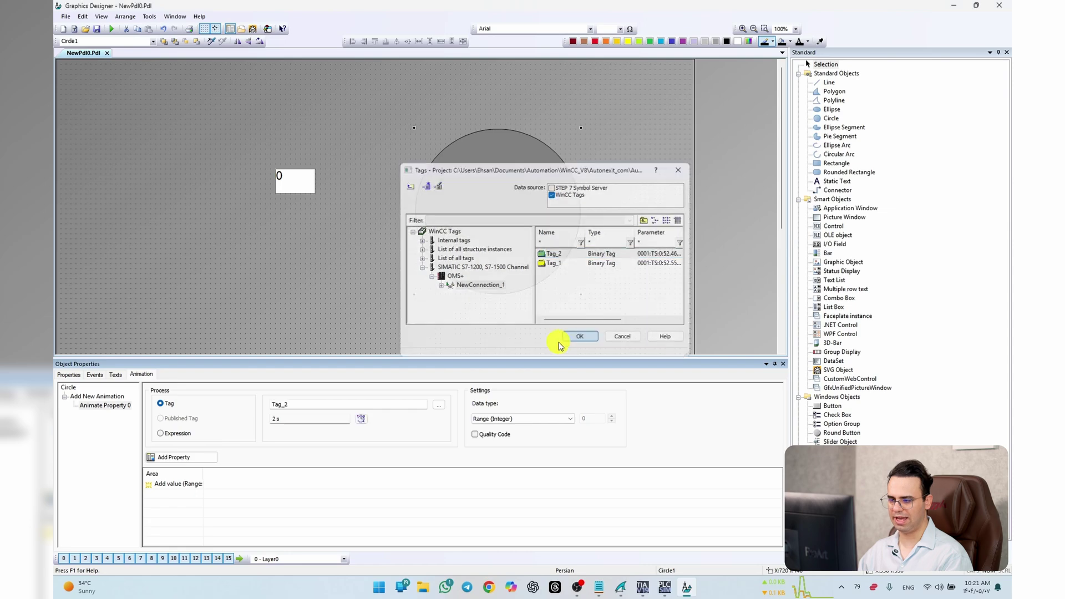
left_click(361, 419)
left_click(408, 452)
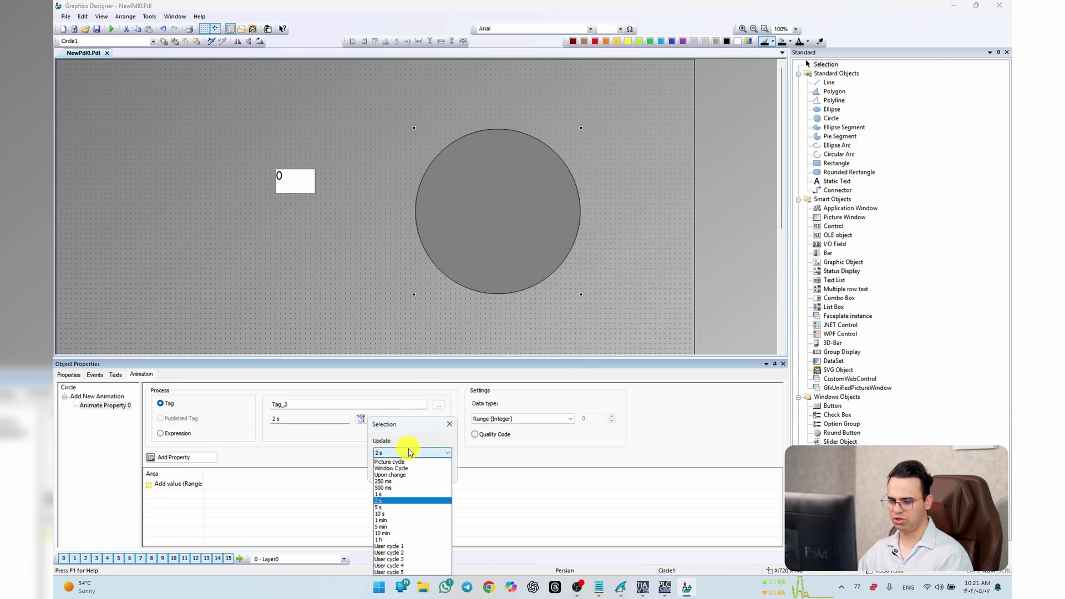
left_click(412, 476)
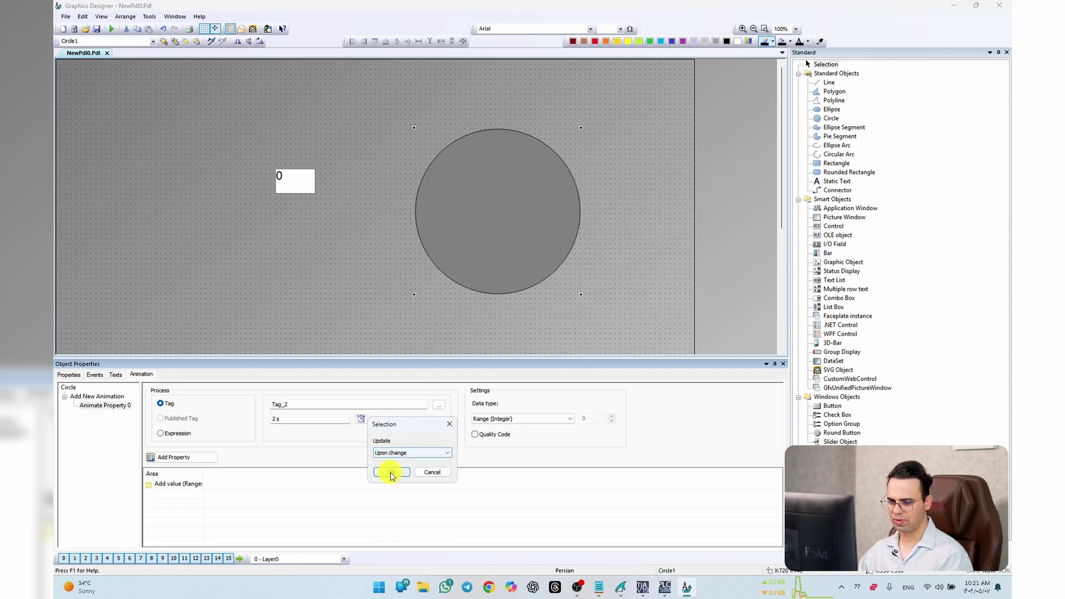
left_click(391, 473)
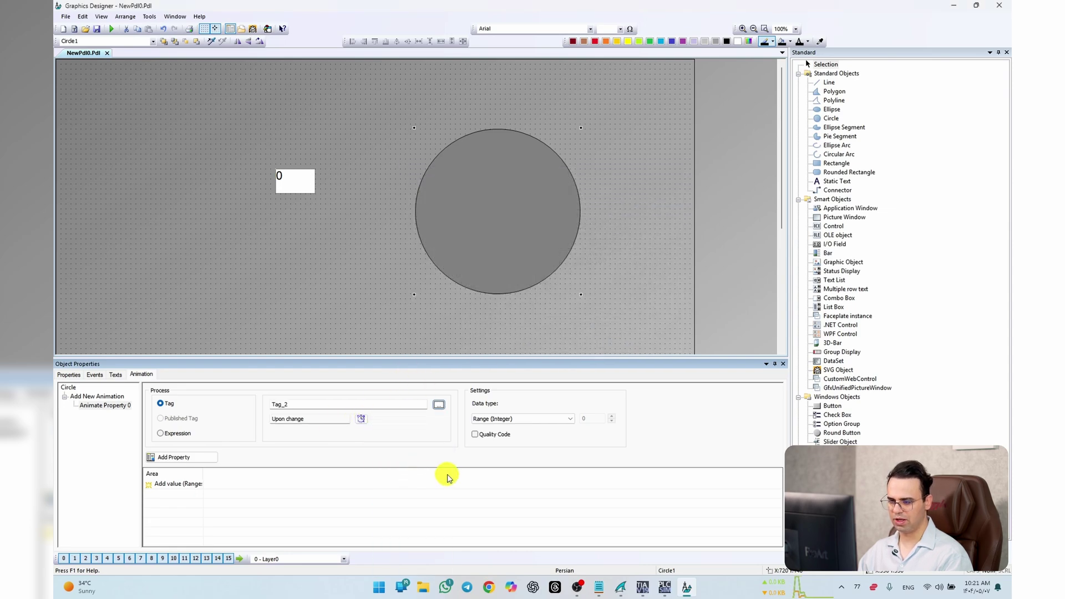
Step: Add the Background Color property to the circle's animation
left_click_drag(202, 472, 246, 473)
left_click(212, 460)
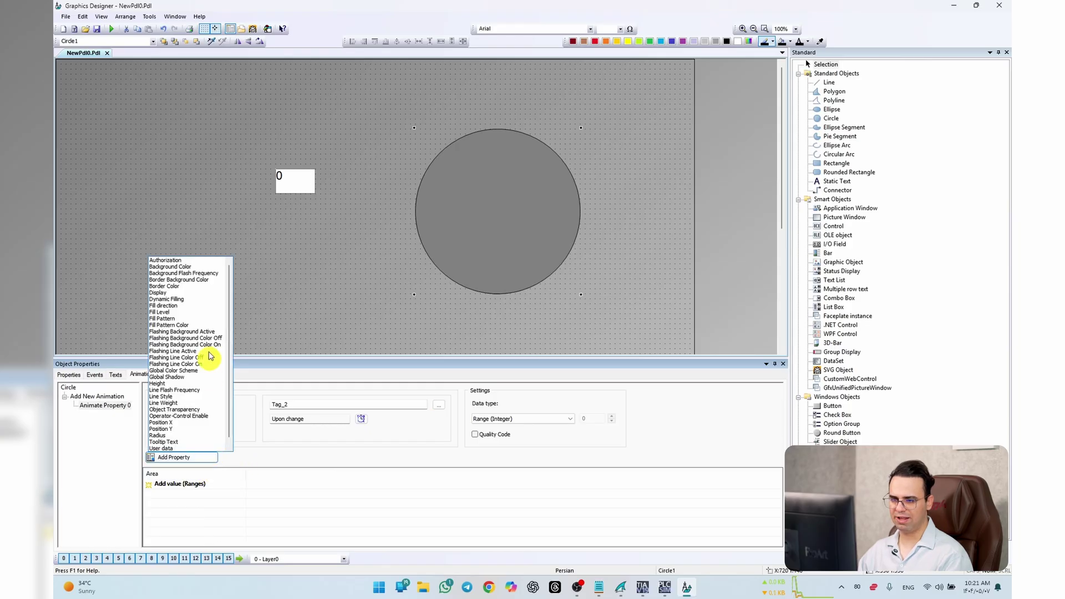
left_click(201, 269)
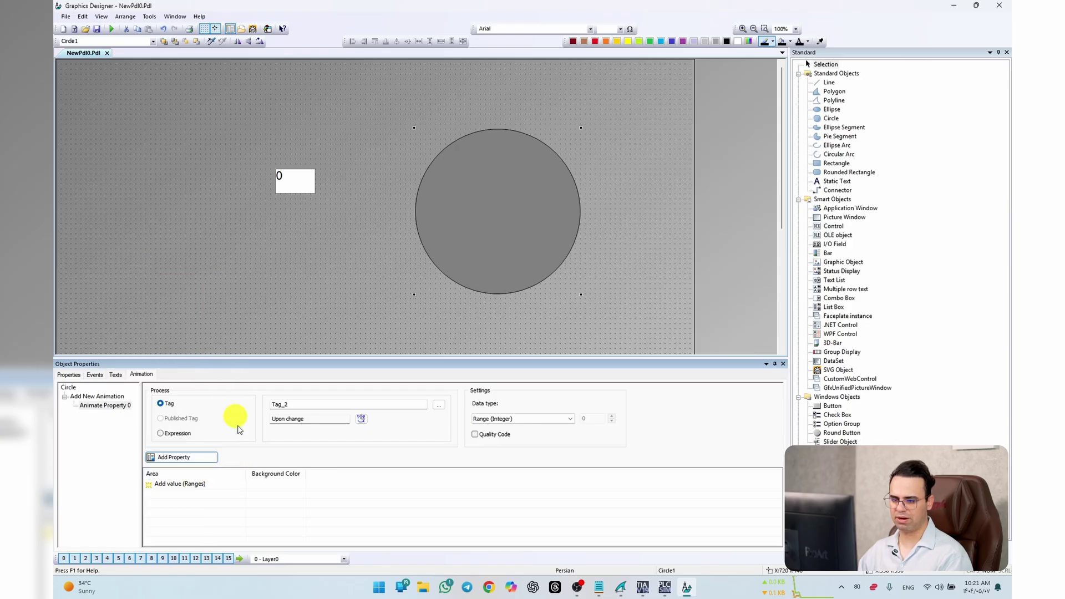
Step: Add range values 1 and 0 to the animation, with red background color for 1 and black for 0
left_click(272, 484)
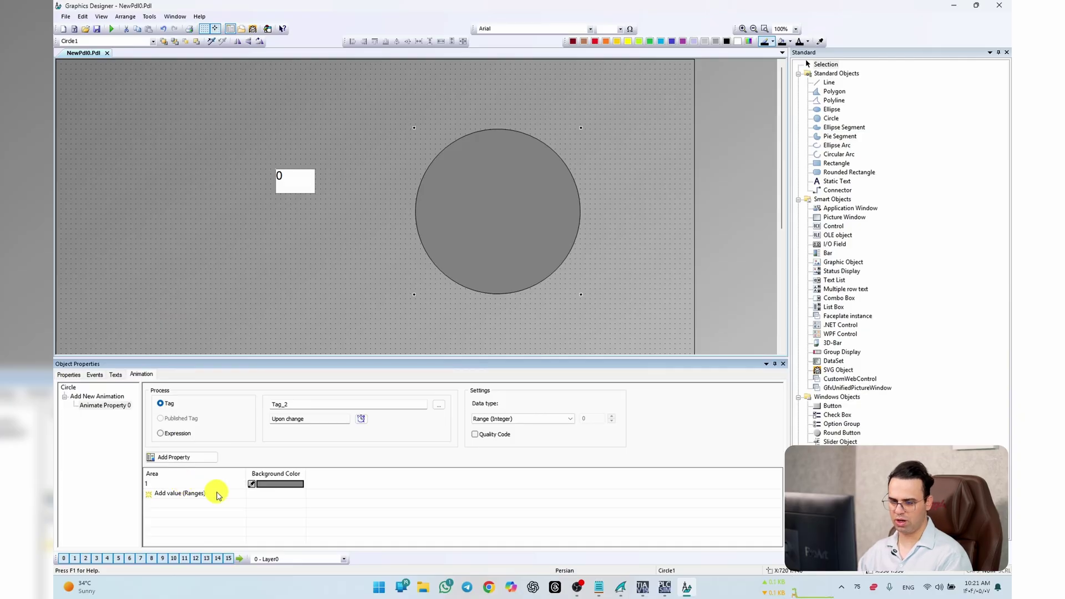
left_click(272, 486)
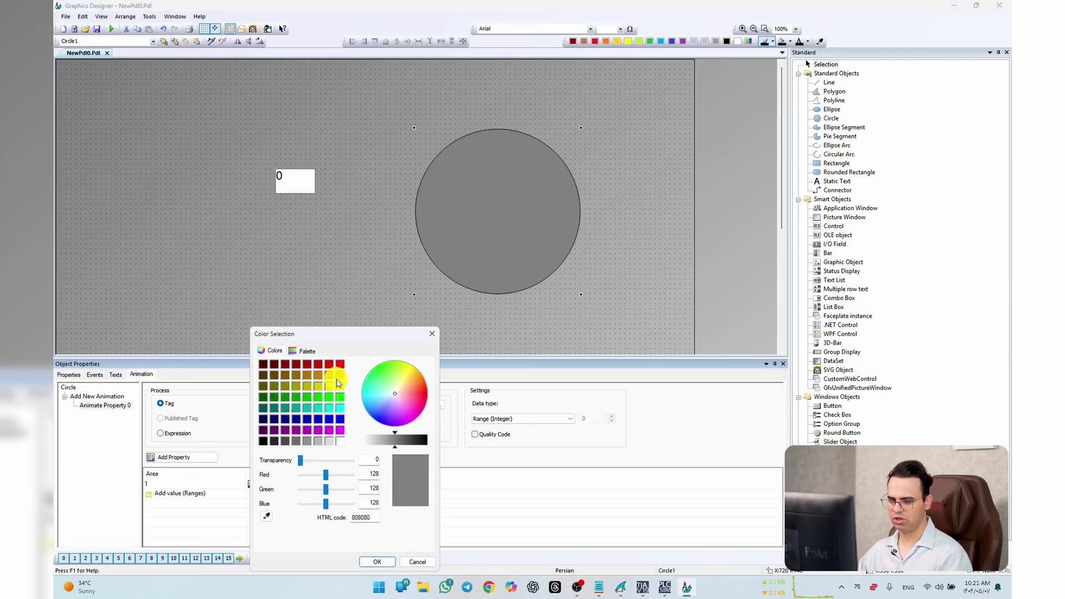
left_click(341, 365)
left_click(377, 562)
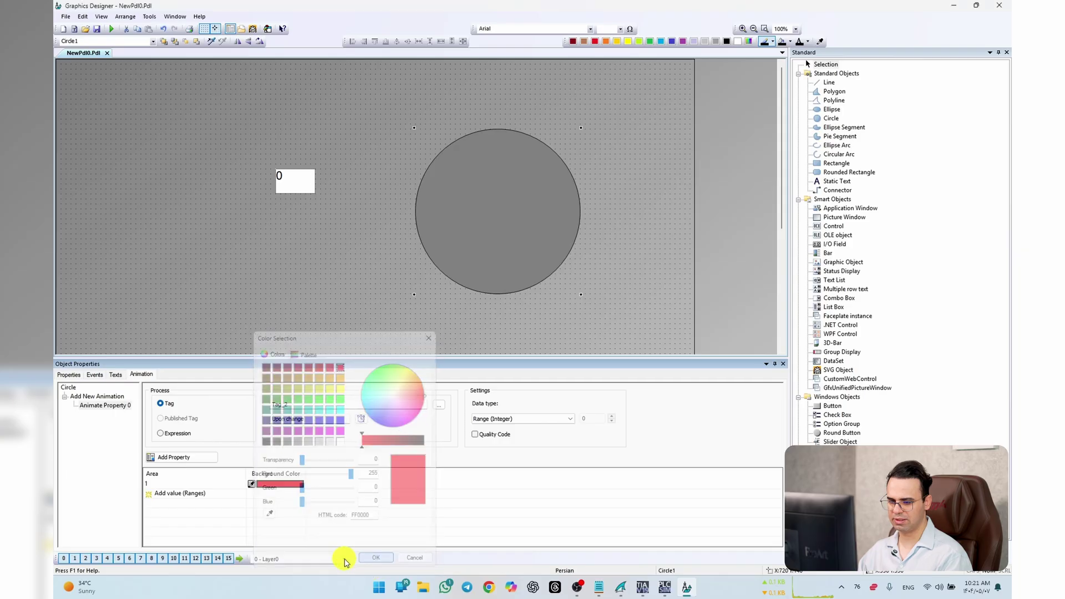
left_click(179, 495)
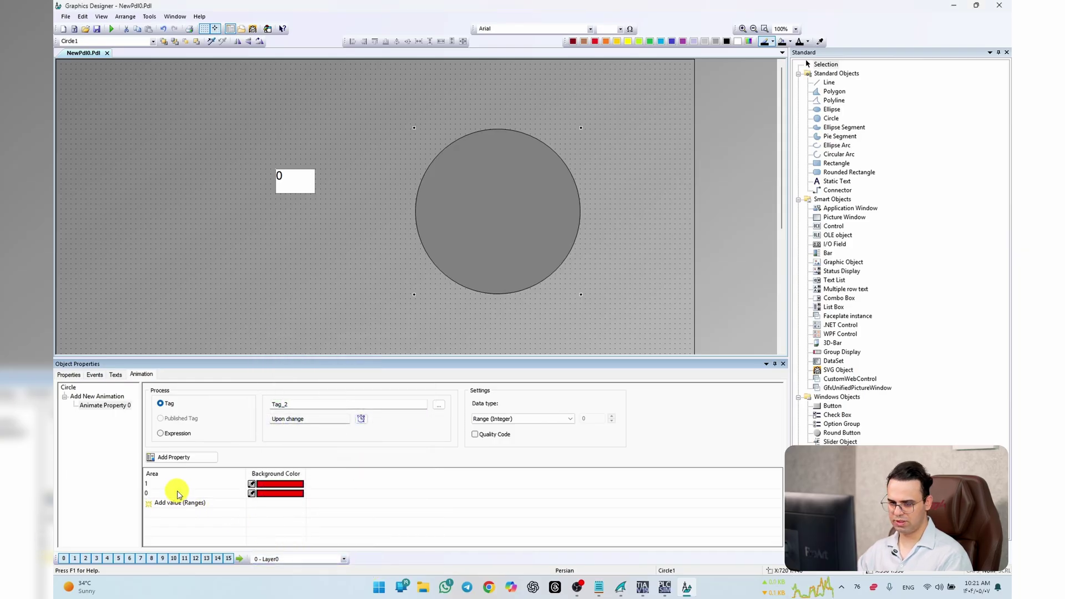
left_click(272, 499)
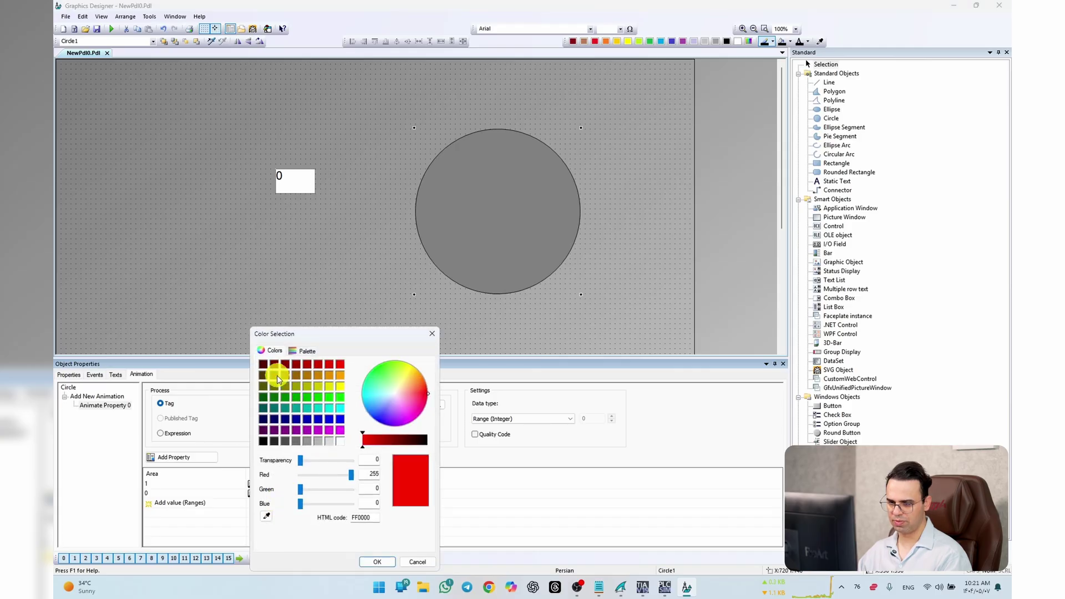
left_click(263, 442)
left_click(378, 562)
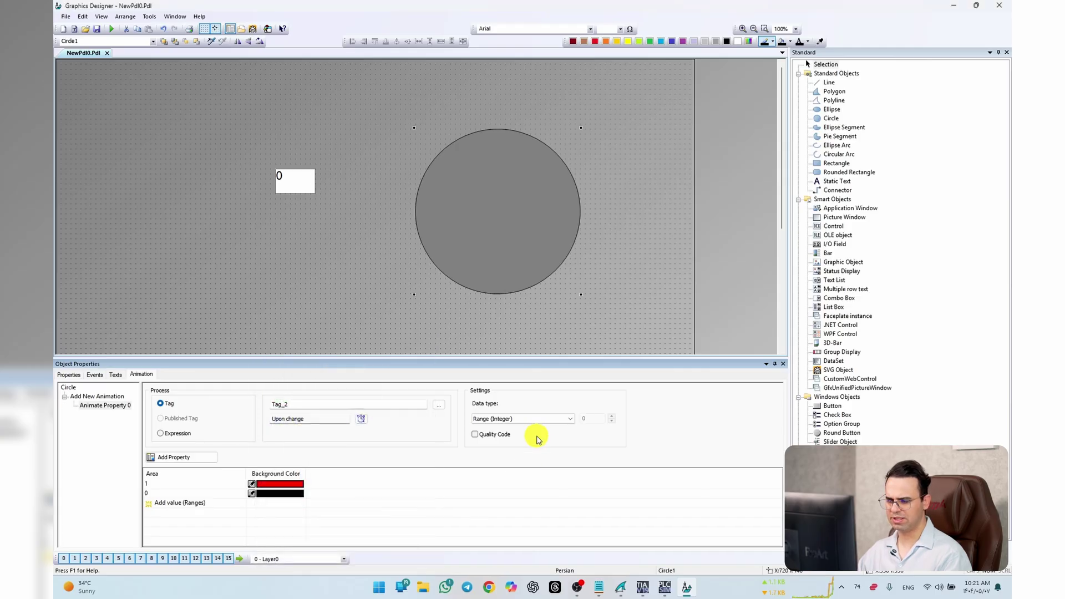
Step: Change the circle animation's data type to Bool and set the background color for True to red
left_click(546, 419)
left_click(522, 440)
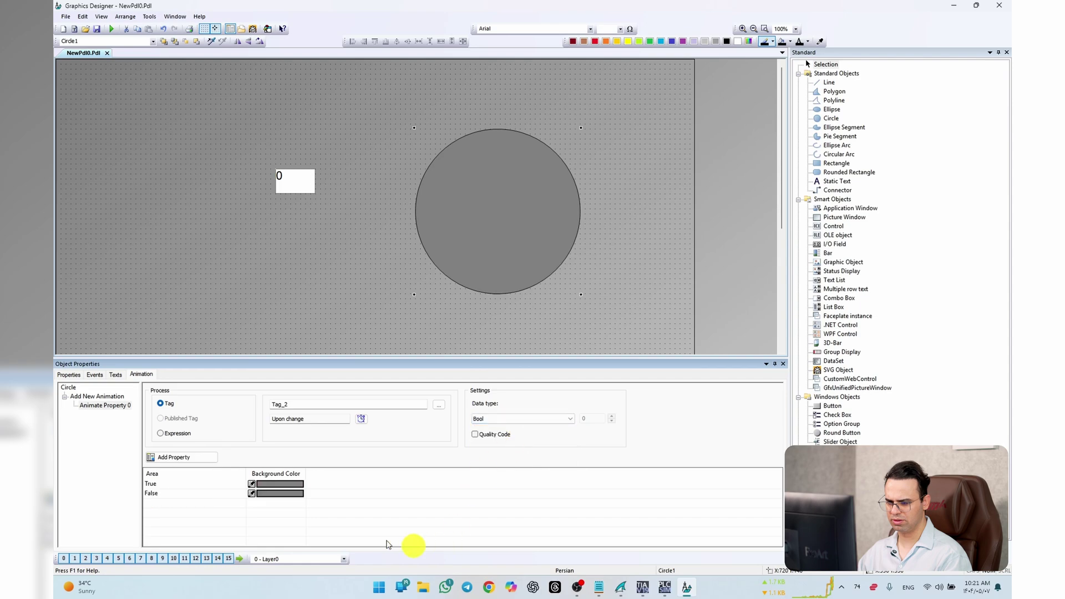
left_click(281, 484)
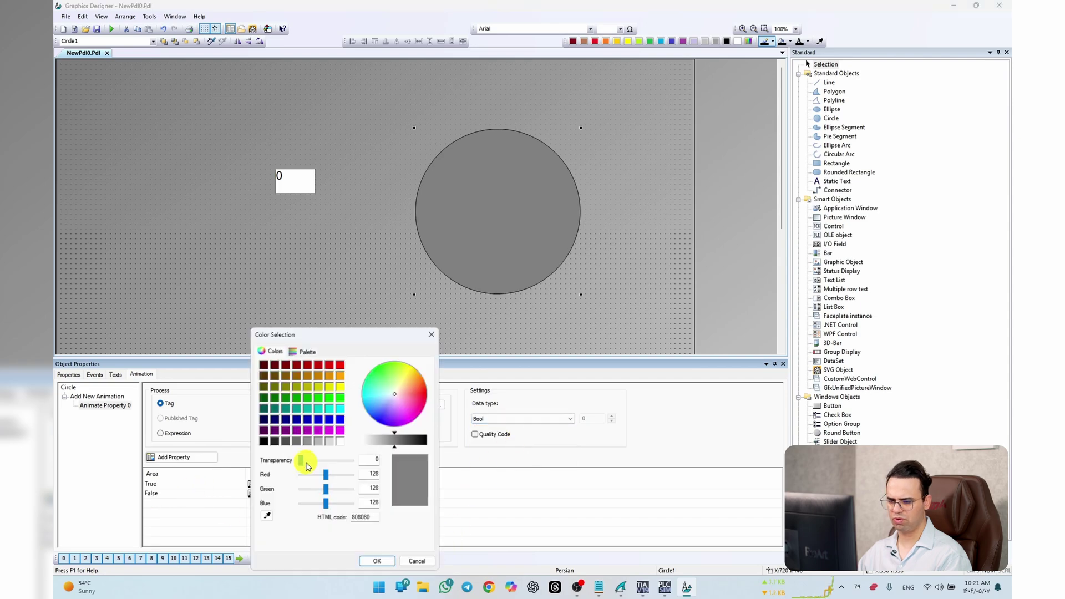
left_click(340, 366)
left_click(377, 562)
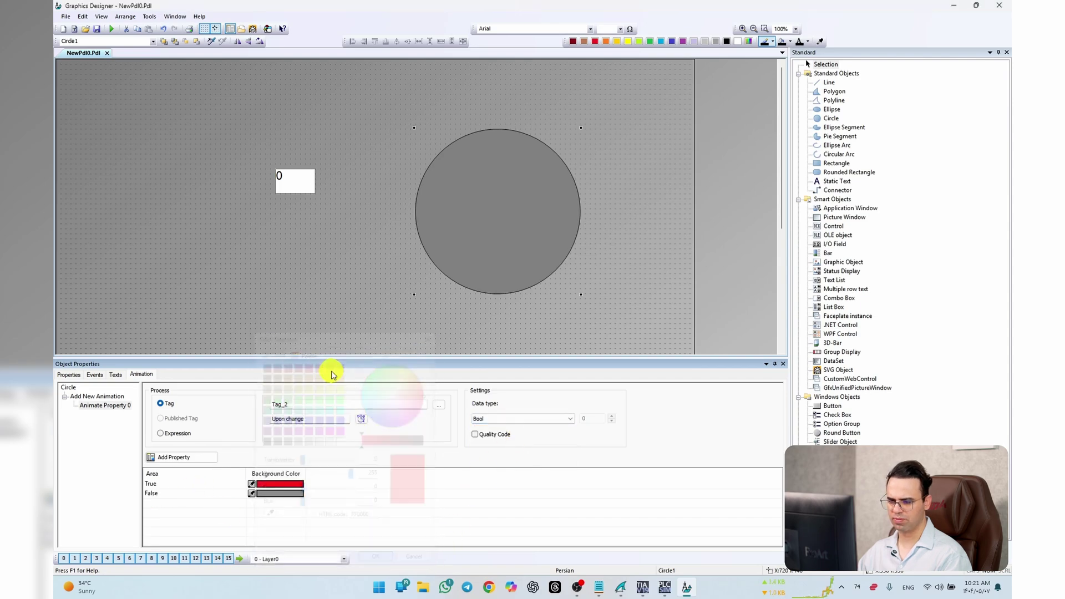
Step: Save the picture, move the Graphics Designer window aside, and activate the project's runtime from WinCC Explorer
left_click(104, 111)
left_click(97, 32)
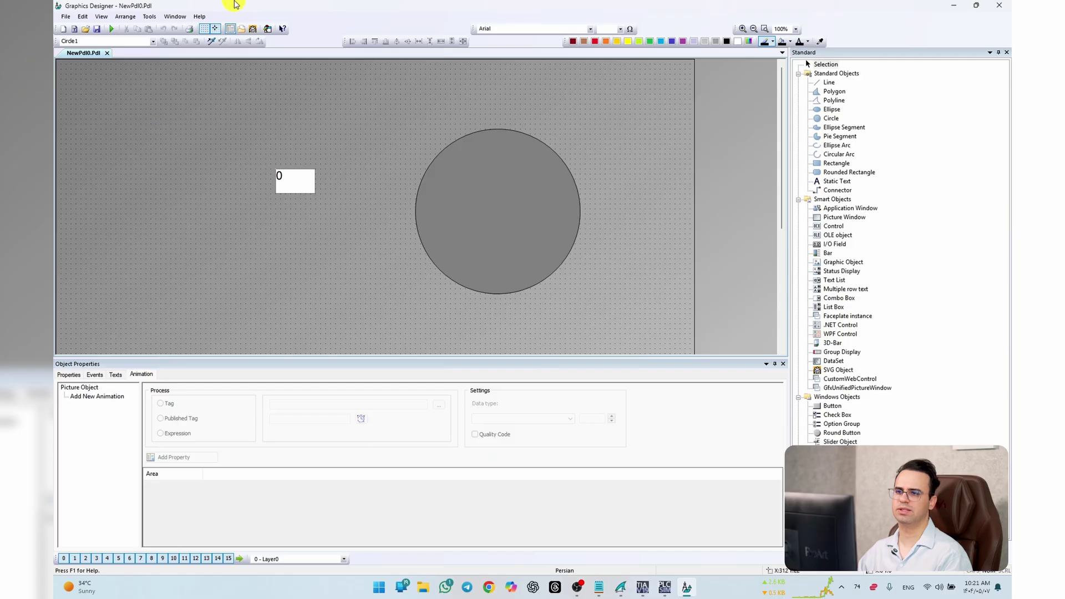
left_click_drag(233, 8, 439, 211)
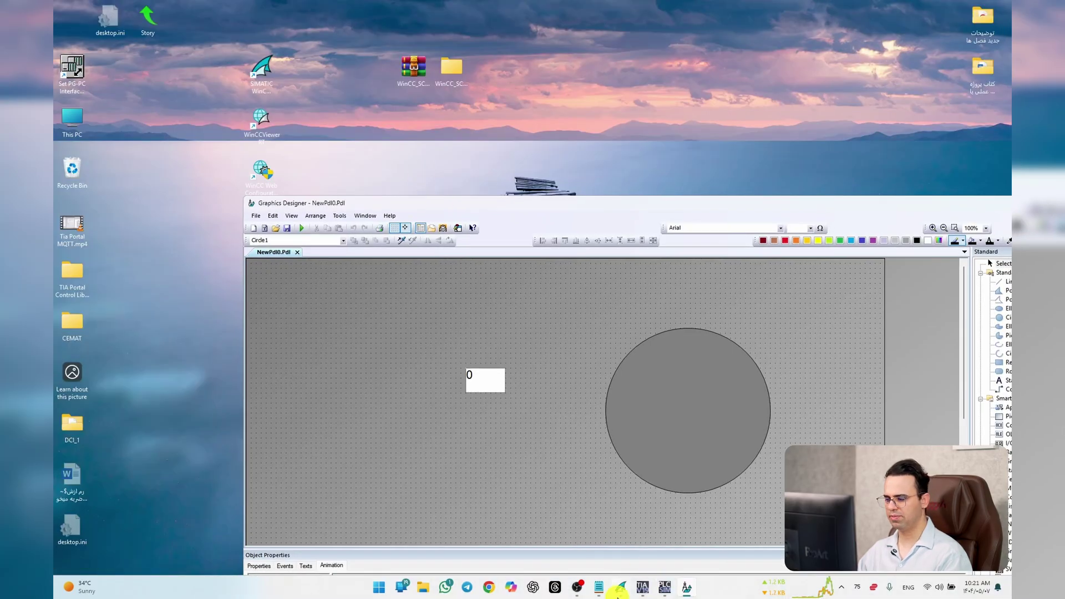
left_click(619, 590)
left_click(261, 127)
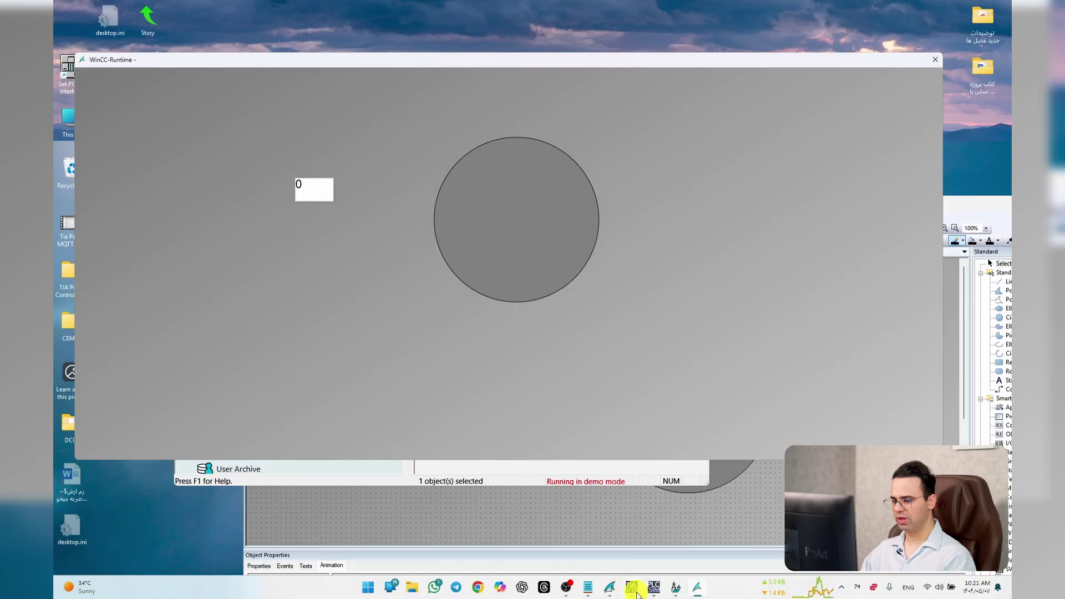
Step: Switch to TIA Portal and place the WinCC Runtime window over it so that Network 1 stays visible
left_click(638, 592)
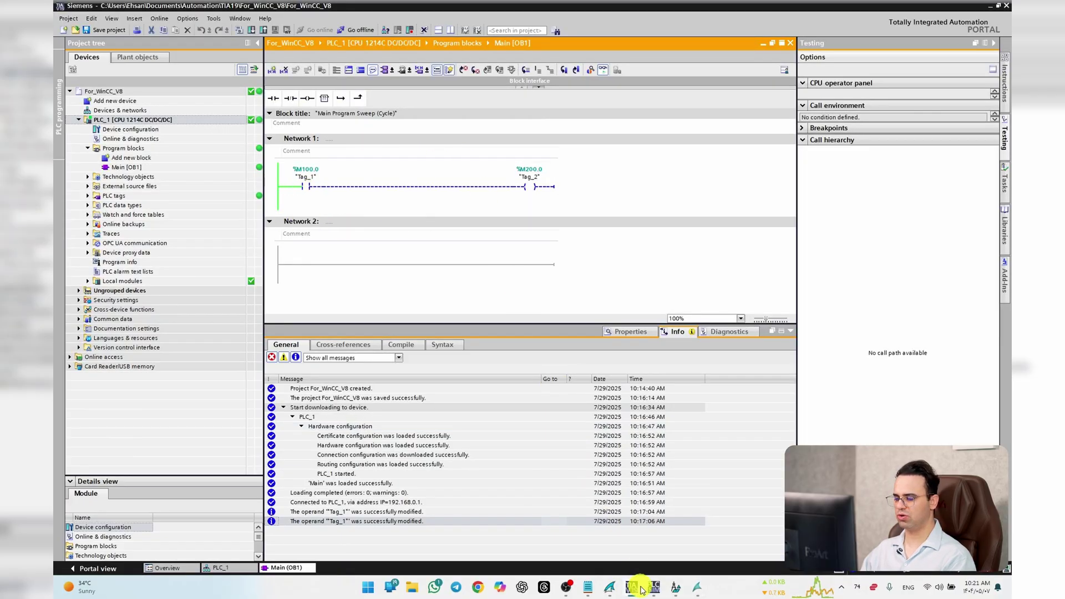
left_click(697, 587)
left_click_drag(416, 60, 528, 261)
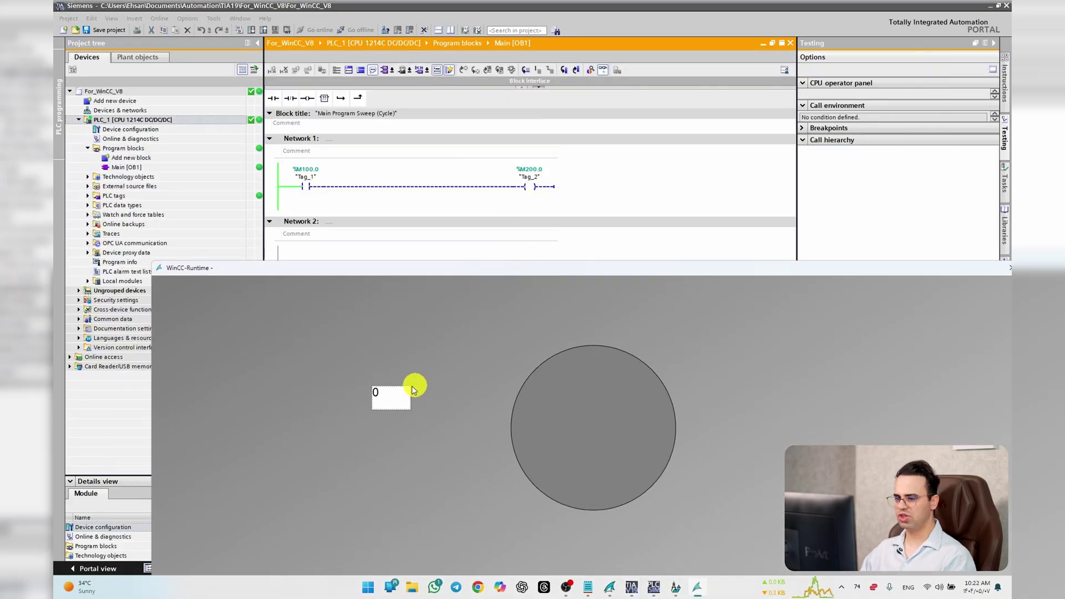
Step: Modify the Tag_1 contact in Network 1 of Main [OB1] to 1 in TIA Portal
left_click(305, 186)
right_click(309, 189)
mouse_move(370, 205)
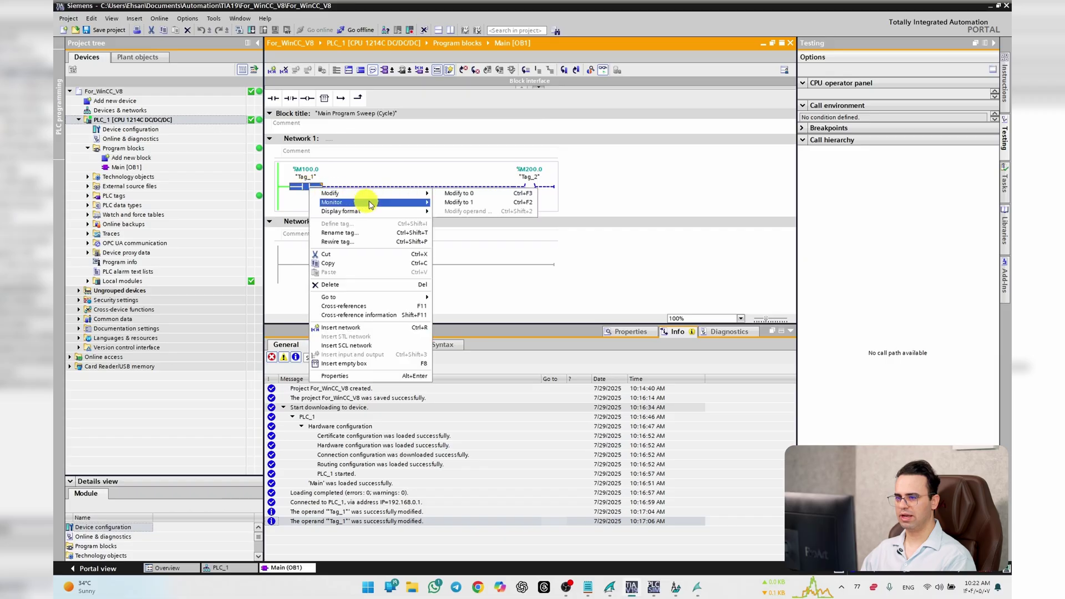
left_click(451, 203)
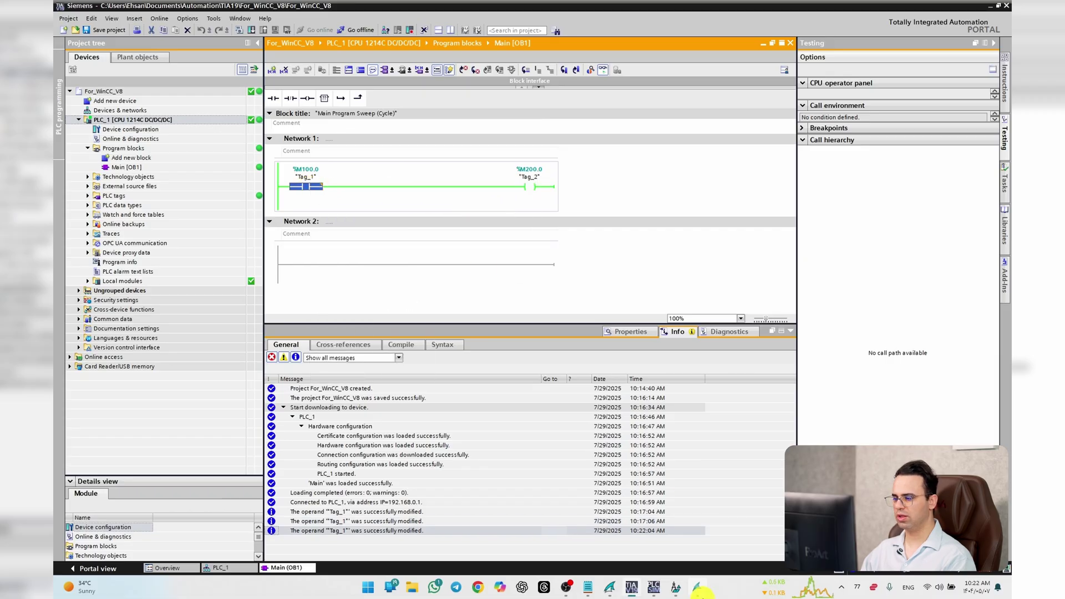
Step: Return to the WinCC Runtime window to check the I/O field and circle, and reposition it below Network 1
left_click(697, 587)
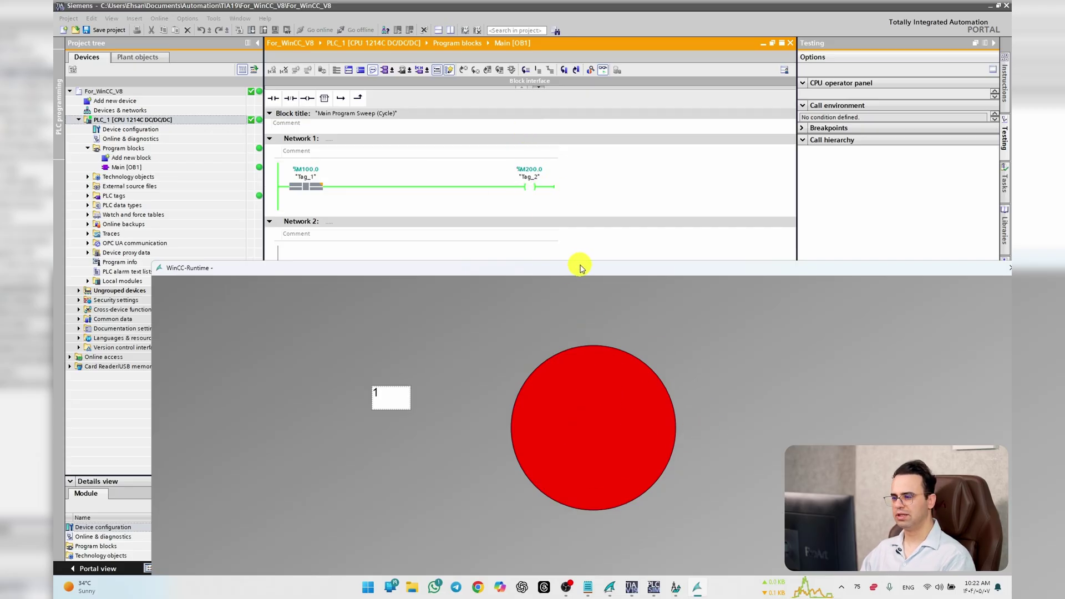
left_click_drag(579, 267, 560, 167)
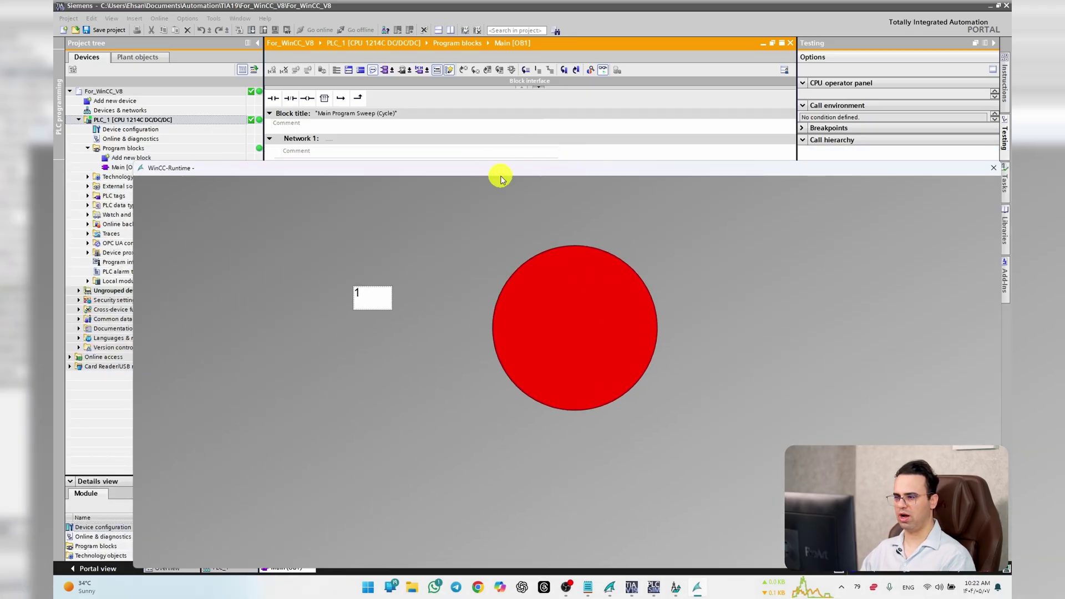
left_click_drag(471, 165, 478, 258)
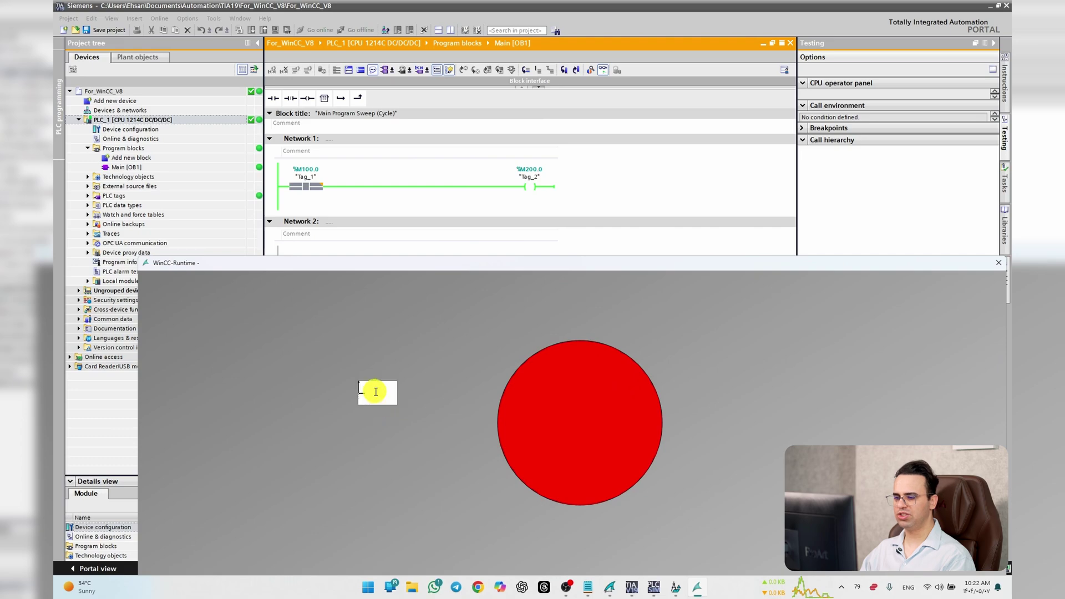